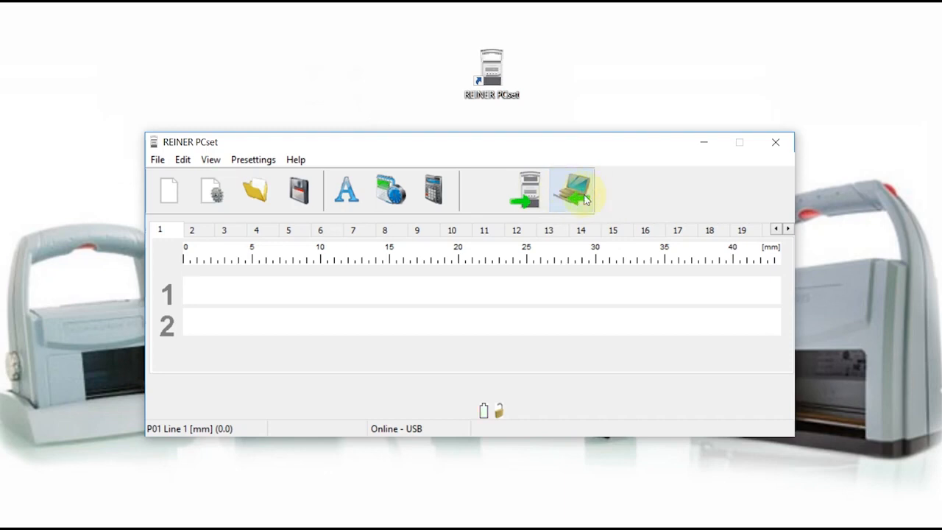
{"action": "left_click", "coordinate": [159, 161]}
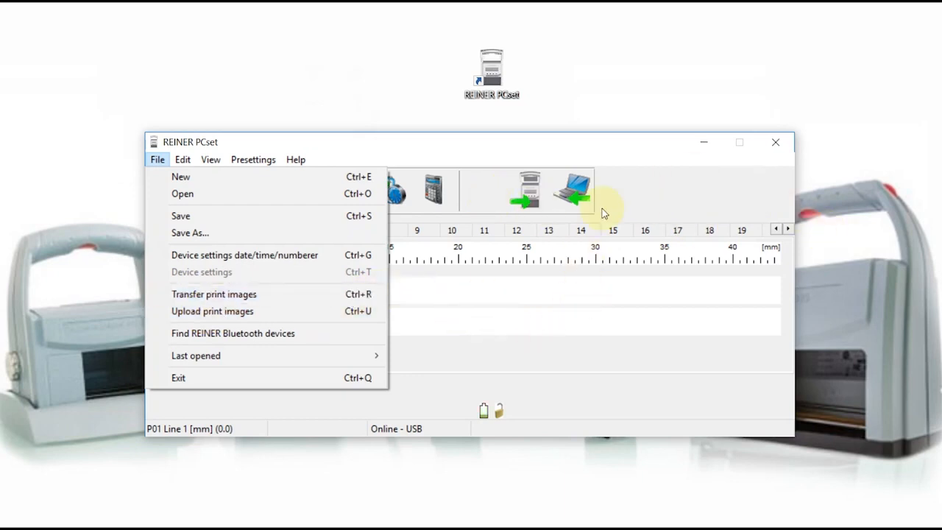
{"action": "left_click", "coordinate": [841, 7]}
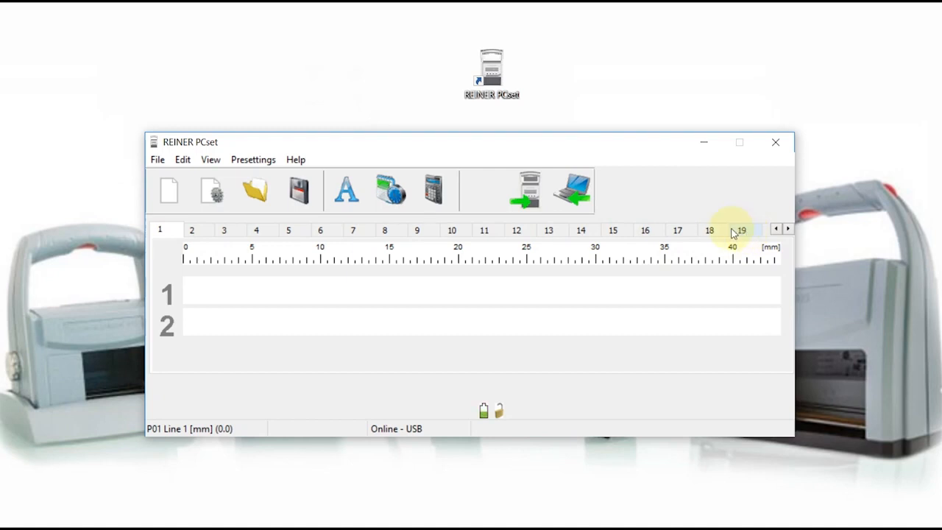
Scroll through the numbered print images beyond 19 and return to print image 1
{"action": "left_click", "coordinate": [788, 230]}
{"action": "left_click", "coordinate": [787, 231]}
{"action": "left_click", "coordinate": [787, 230]}
{"action": "left_click", "coordinate": [788, 230]}
{"action": "left_click", "coordinate": [787, 231]}
{"action": "left_click", "coordinate": [787, 230]}
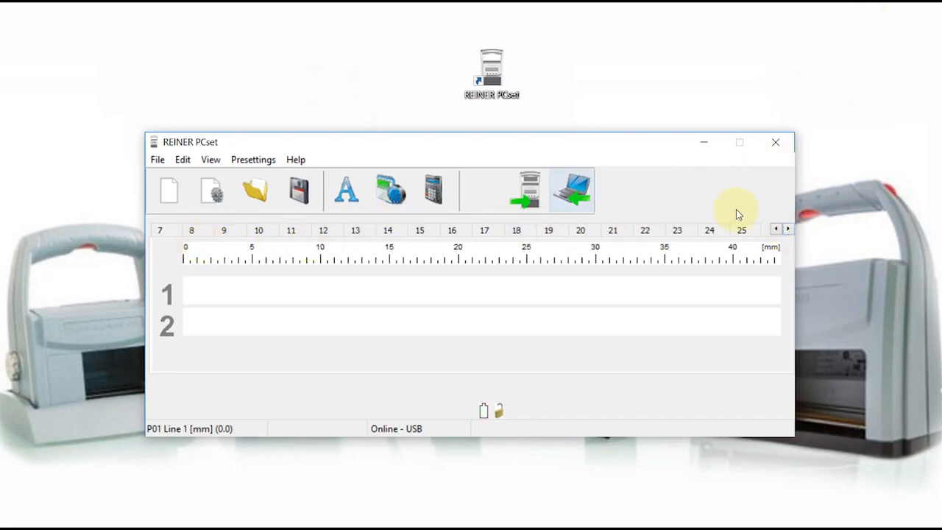
{"action": "left_click", "coordinate": [775, 229]}
{"action": "left_click", "coordinate": [776, 229]}
{"action": "left_click", "coordinate": [776, 229]}
{"action": "left_click", "coordinate": [776, 229]}
{"action": "left_click", "coordinate": [776, 229]}
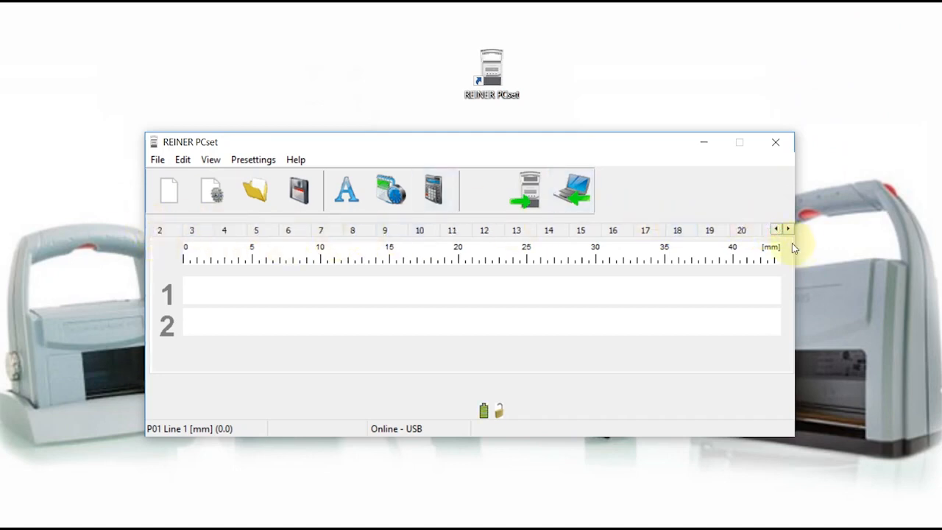
{"action": "left_click", "coordinate": [777, 230]}
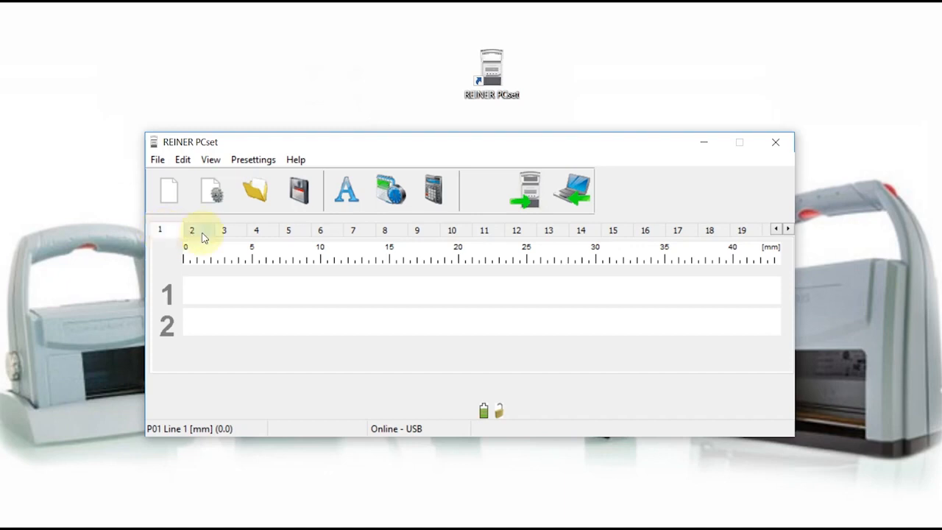
Look through print images 2 to 8 one after another
{"action": "left_click", "coordinate": [189, 232]}
{"action": "left_click", "coordinate": [225, 231]}
{"action": "left_click", "coordinate": [255, 230]}
{"action": "left_click", "coordinate": [286, 231]}
{"action": "left_click", "coordinate": [319, 234]}
{"action": "left_click", "coordinate": [355, 232]}
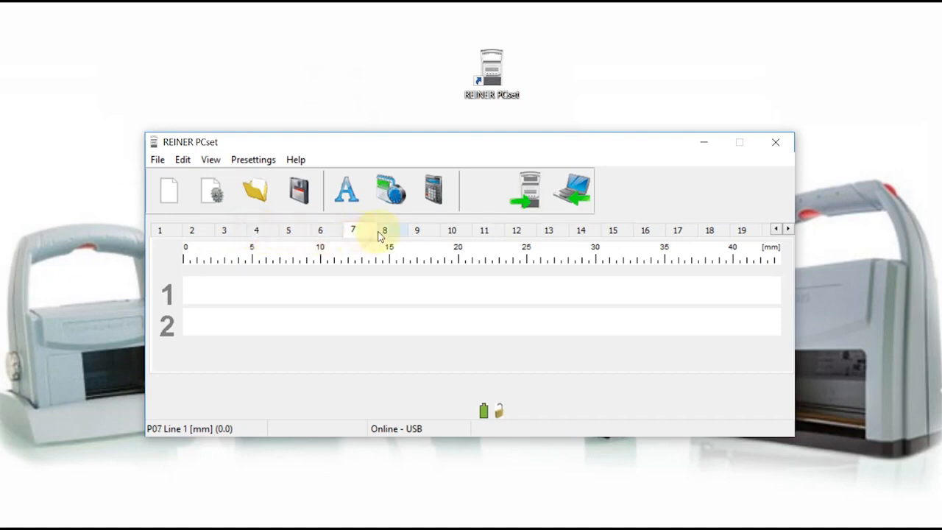
{"action": "left_click", "coordinate": [382, 232]}
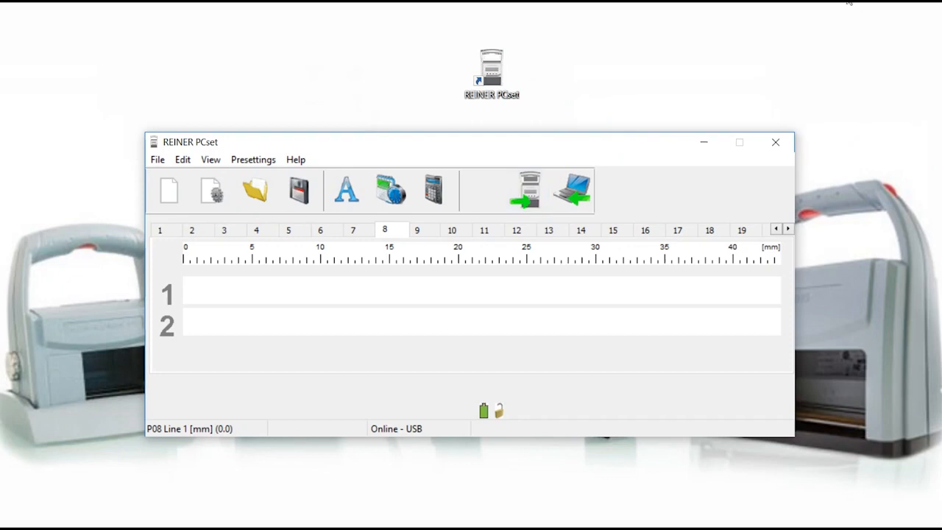
{"action": "left_click", "coordinate": [156, 160]}
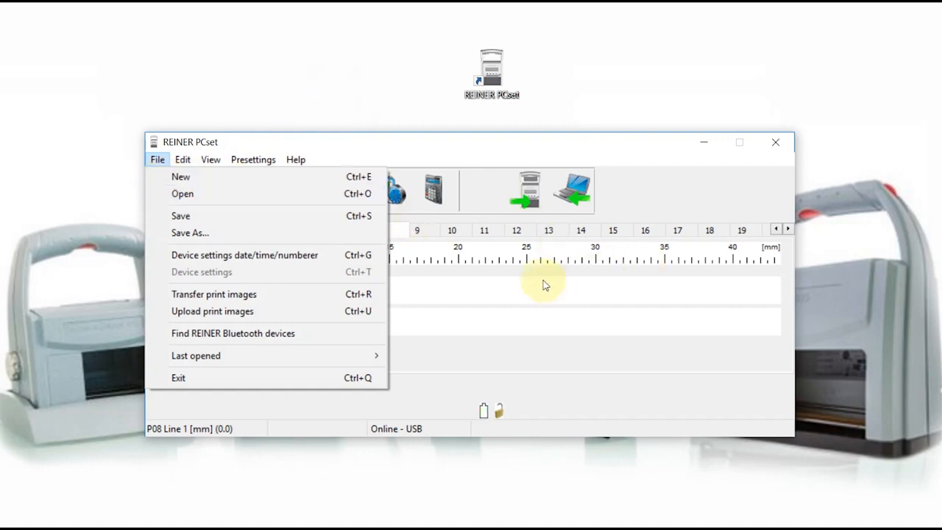
{"action": "left_click", "coordinate": [561, 143]}
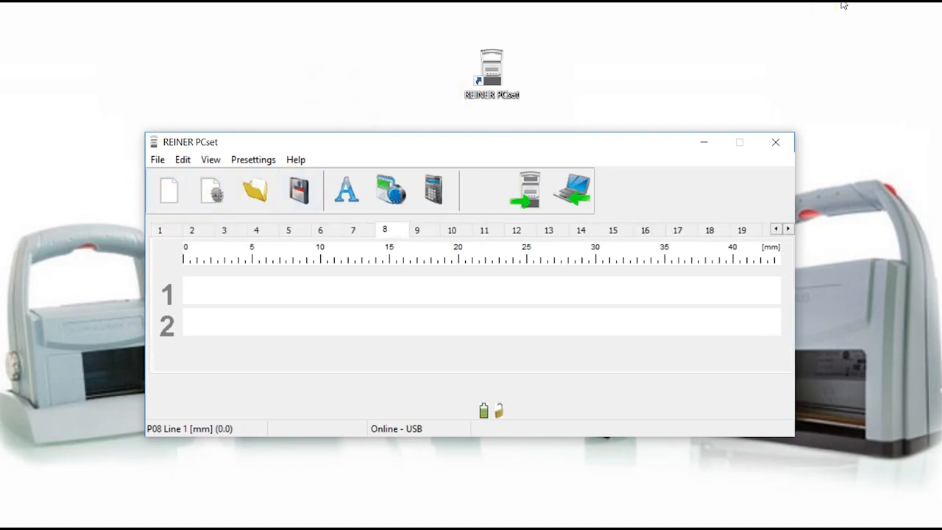
{"action": "left_click", "coordinate": [158, 161]}
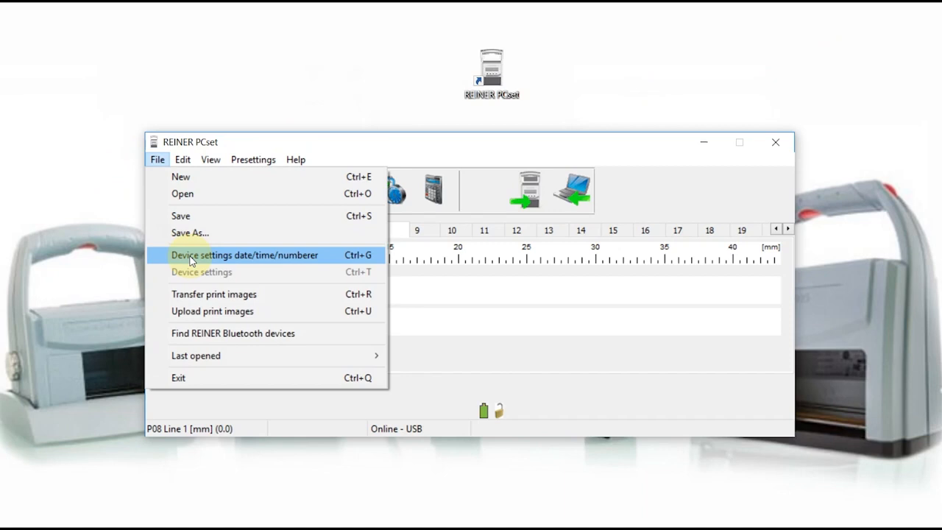
{"action": "left_click", "coordinate": [361, 141]}
Examine the time offset and month abbreviations in the device settings for date/time/numberer, and leave them without applying changes
{"action": "left_click", "coordinate": [157, 162]}
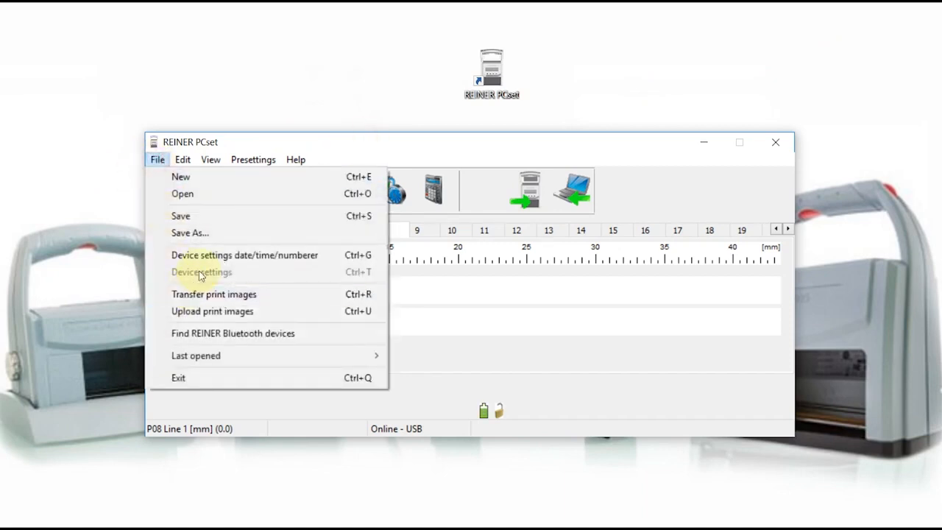
{"action": "left_click", "coordinate": [197, 255]}
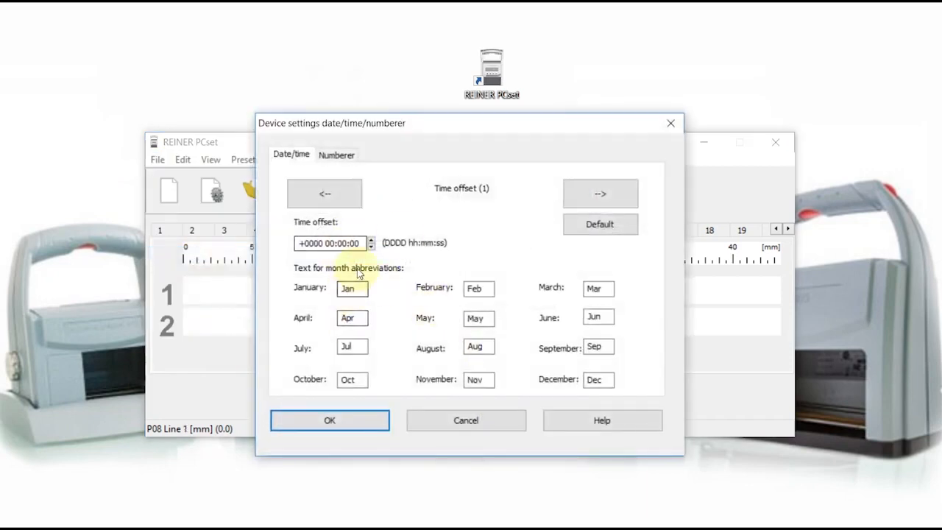
{"action": "left_click", "coordinate": [669, 130]}
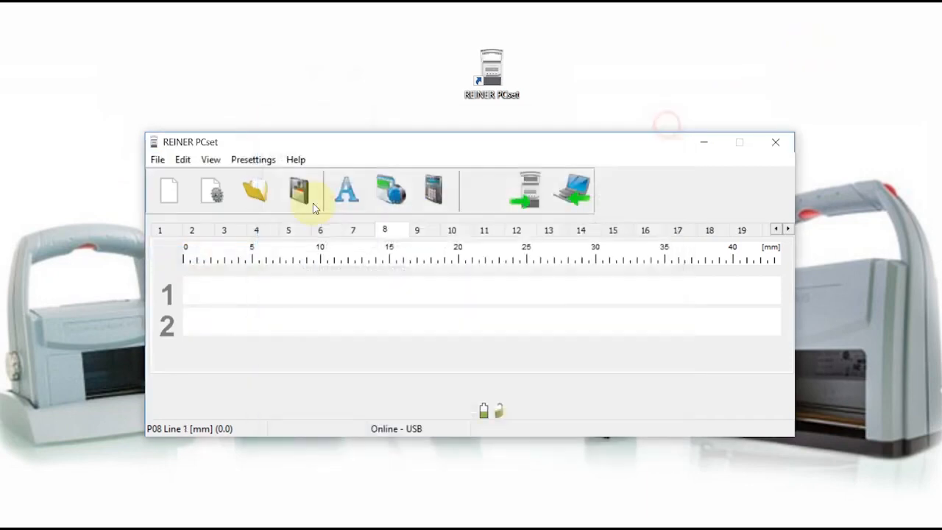
{"action": "left_click", "coordinate": [214, 193]}
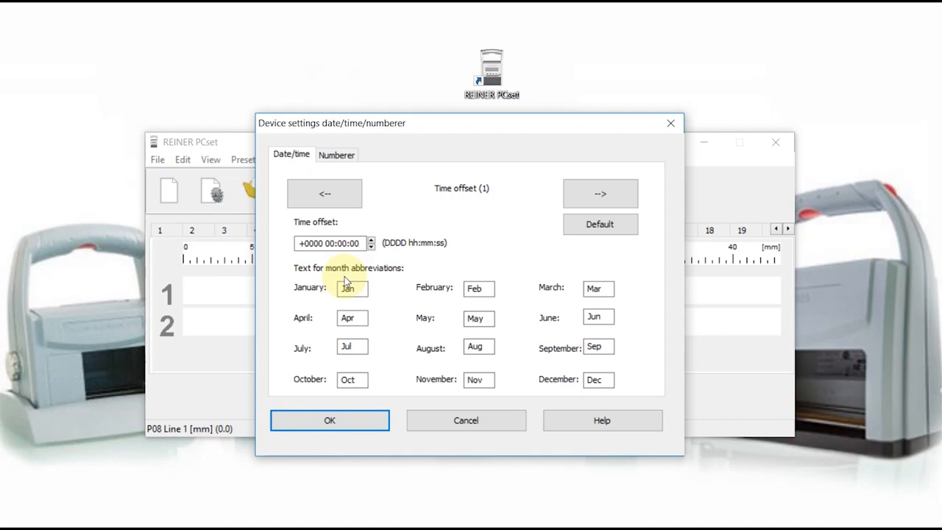
{"action": "left_click", "coordinate": [672, 122]}
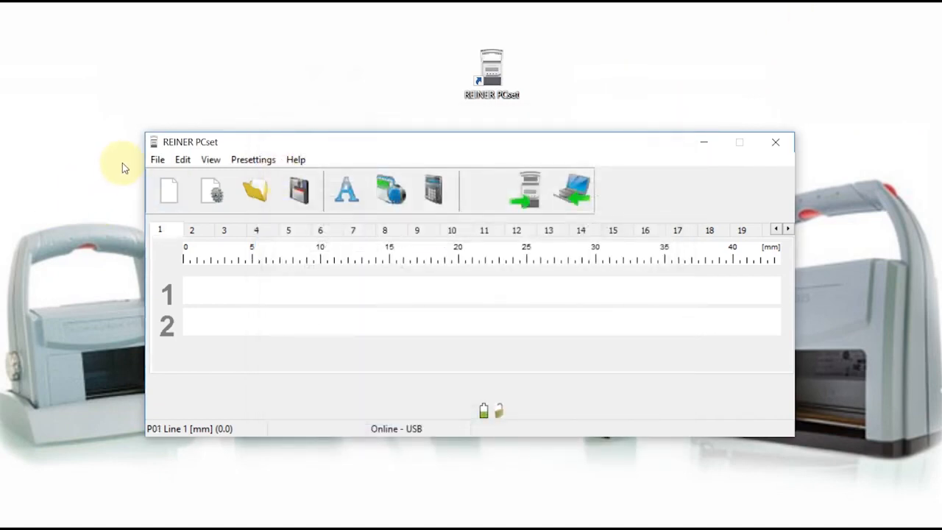
{"action": "left_click", "coordinate": [159, 160]}
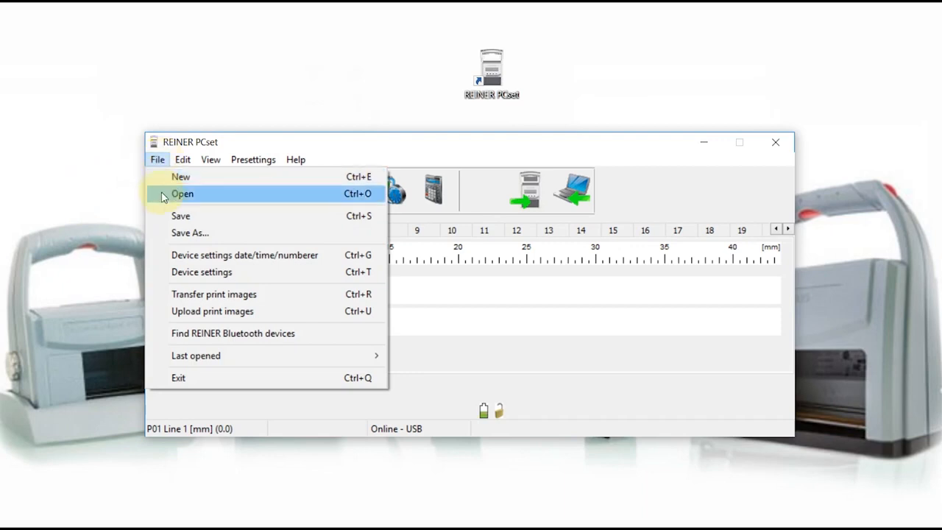
{"action": "left_click", "coordinate": [192, 195]}
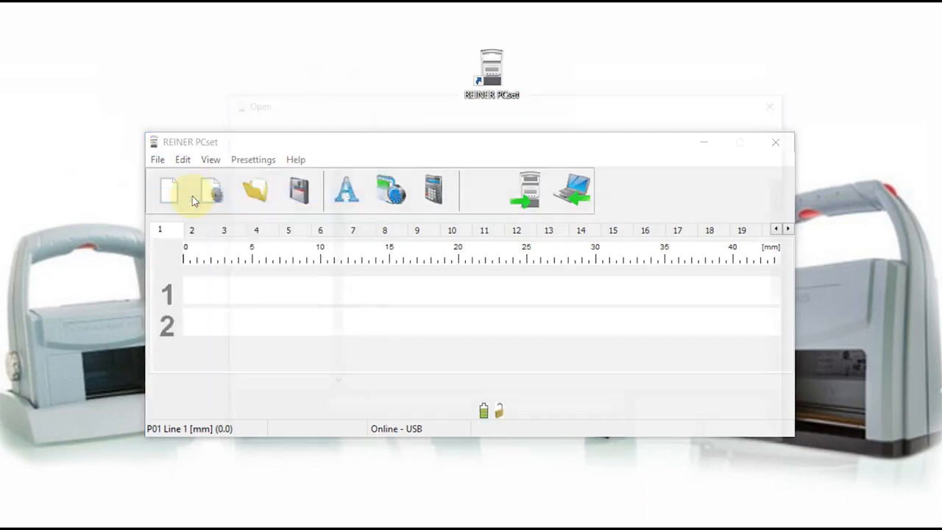
{"action": "left_click", "coordinate": [783, 103]}
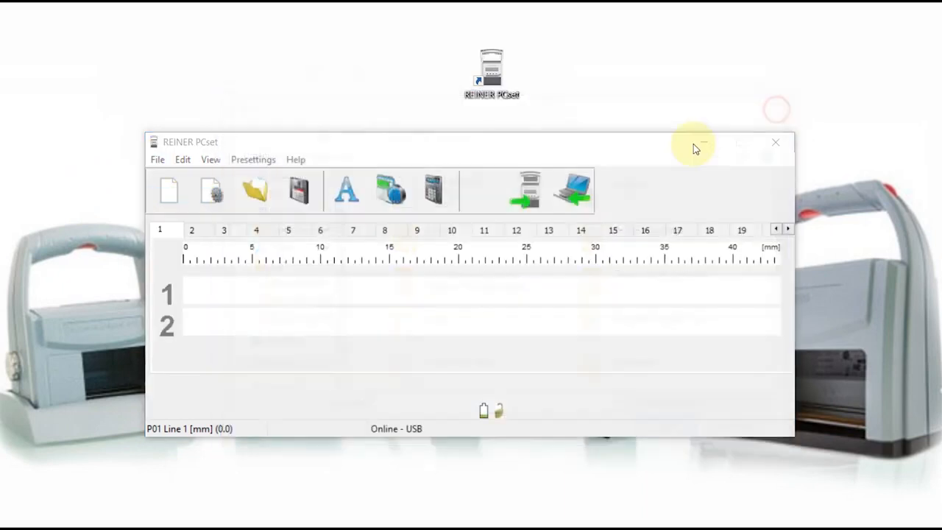
Open the saved file 990 tutorial.rps from Documents and compare its print images 1 and 2
{"action": "left_click", "coordinate": [254, 193]}
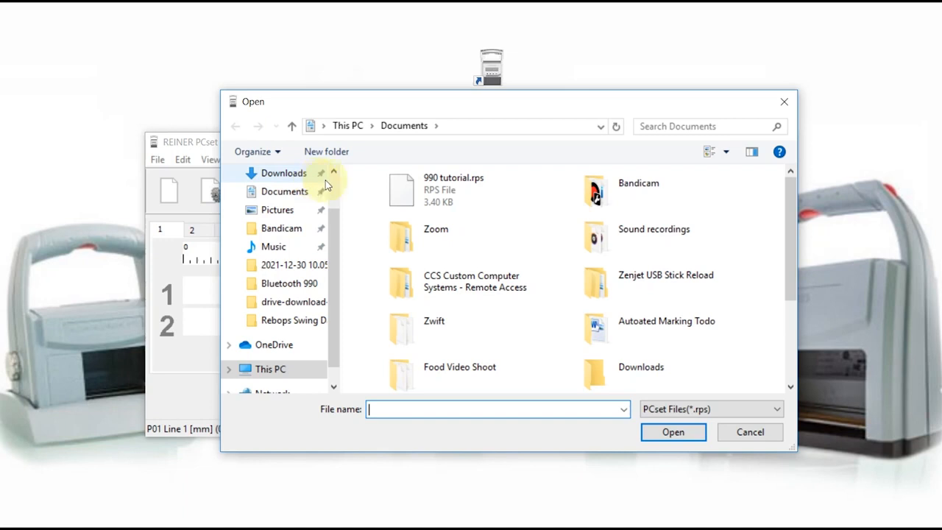
{"action": "double_click", "coordinate": [457, 194]}
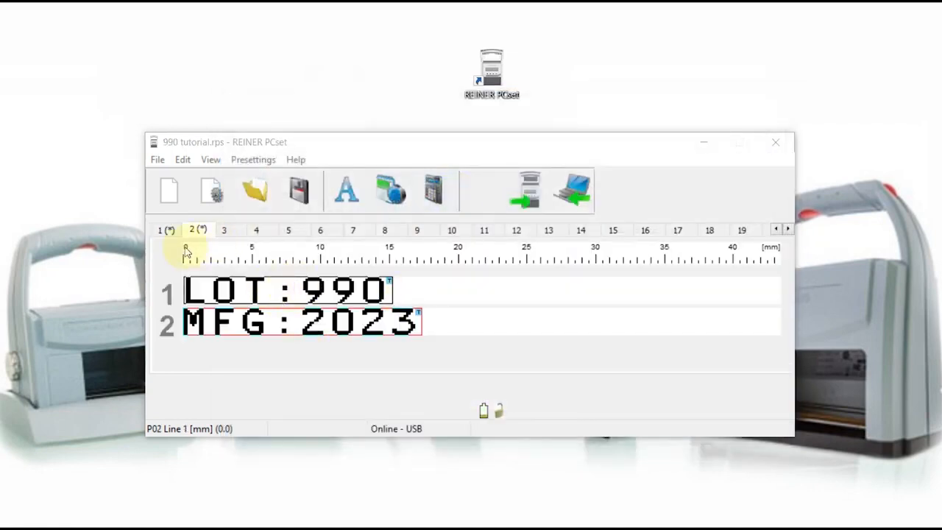
{"action": "left_click", "coordinate": [203, 229]}
{"action": "left_click", "coordinate": [167, 233]}
{"action": "left_click", "coordinate": [196, 231]}
{"action": "left_click", "coordinate": [169, 233]}
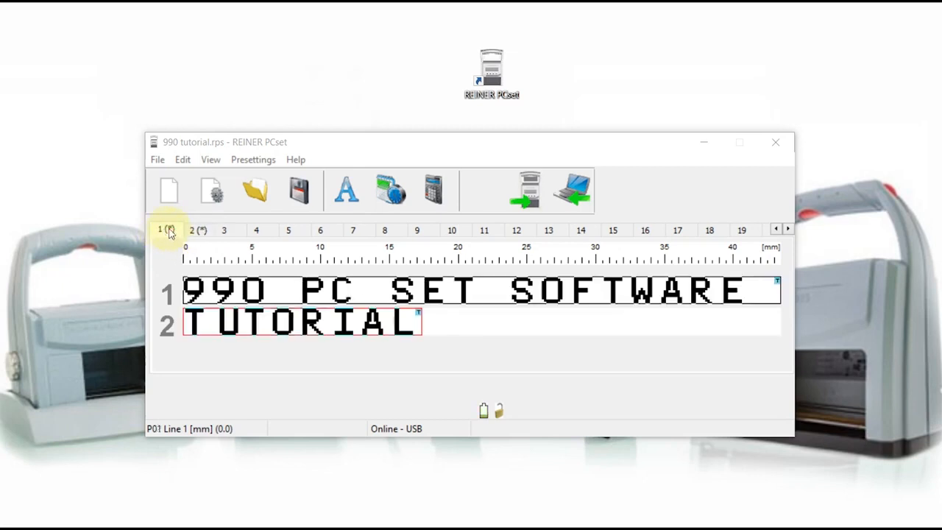
{"action": "left_click", "coordinate": [200, 231]}
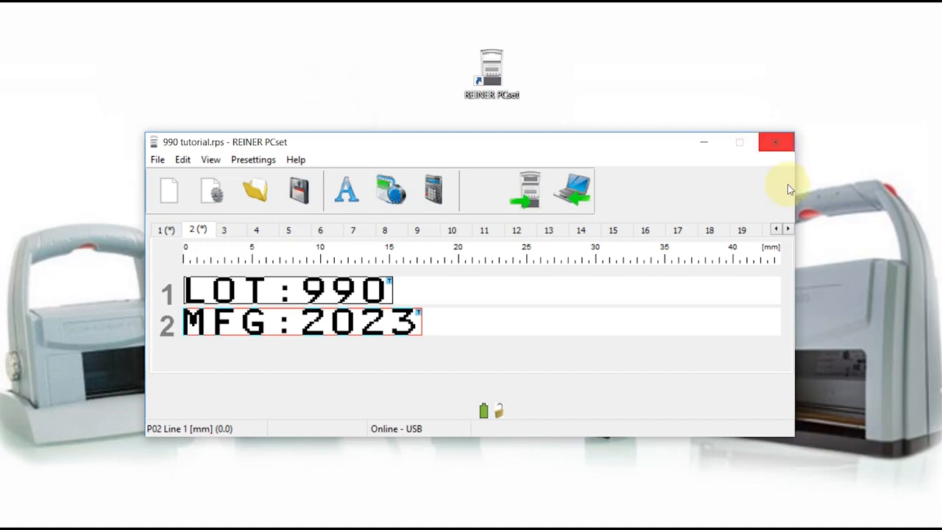
Restart REINER PCset and load 990 tutorial.rps from the Documents folder again
{"action": "left_click", "coordinate": [776, 144]}
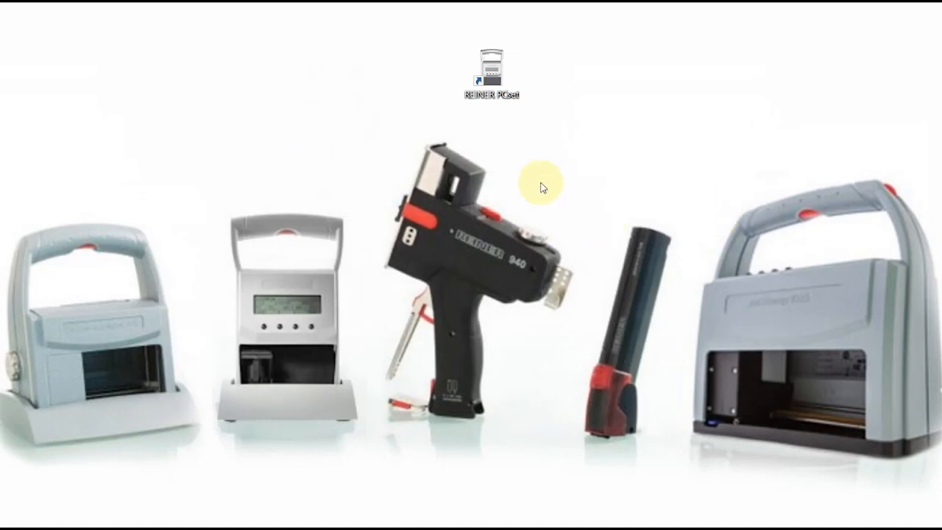
{"action": "double_click", "coordinate": [496, 93]}
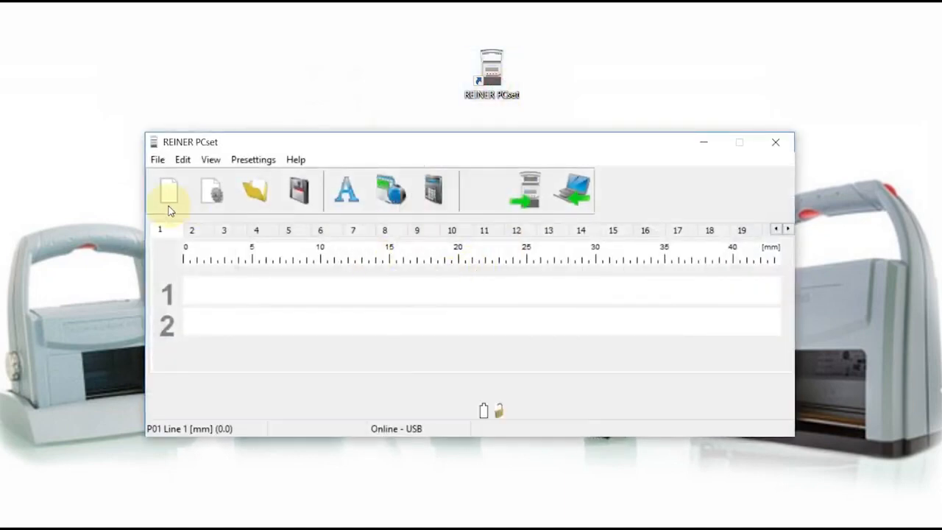
{"action": "left_click", "coordinate": [158, 159]}
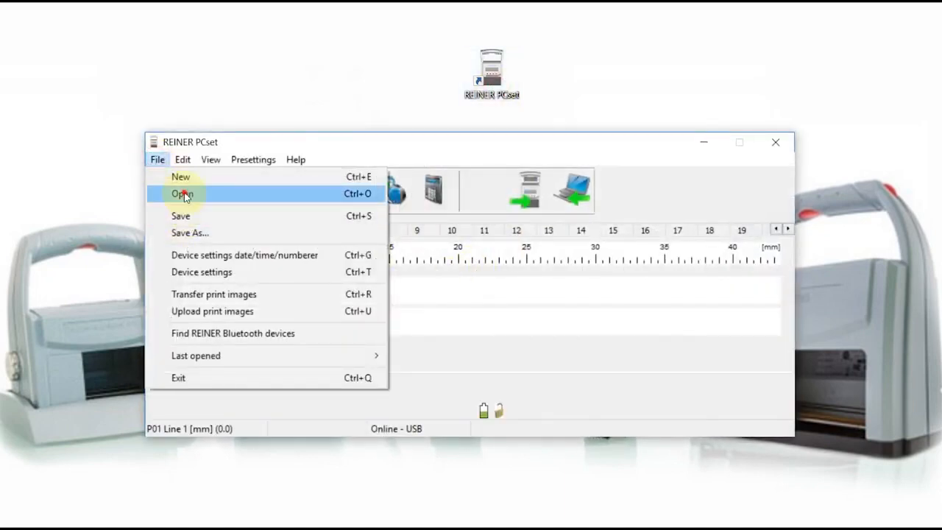
{"action": "left_click", "coordinate": [184, 195]}
{"action": "double_click", "coordinate": [451, 200]}
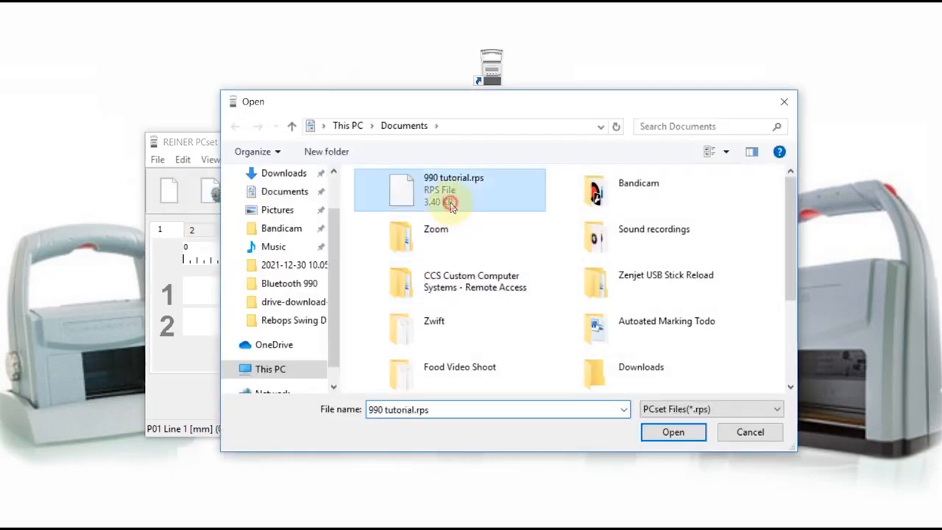
Review print images 1 and 2 of the loaded tutorial file, and close the program
{"action": "left_click", "coordinate": [164, 230]}
{"action": "left_click", "coordinate": [188, 230]}
{"action": "left_click", "coordinate": [167, 230]}
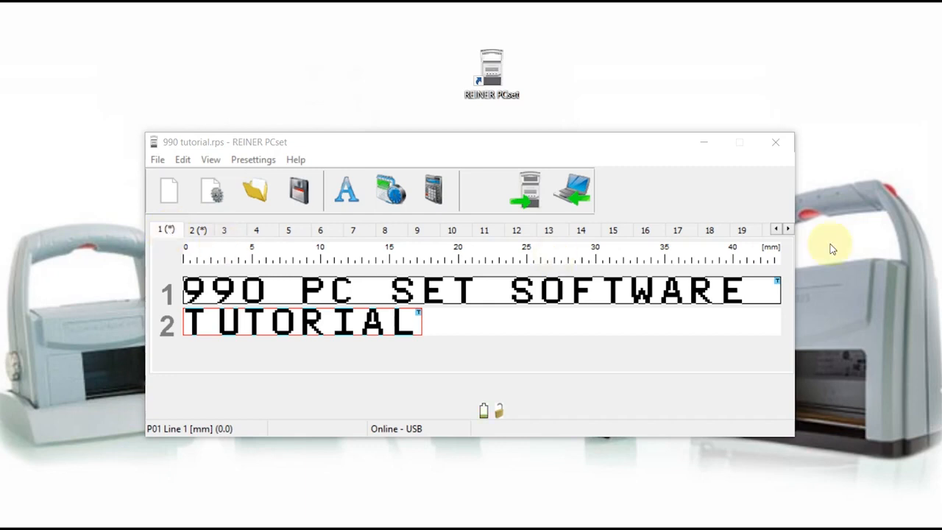
{"action": "left_click", "coordinate": [771, 143]}
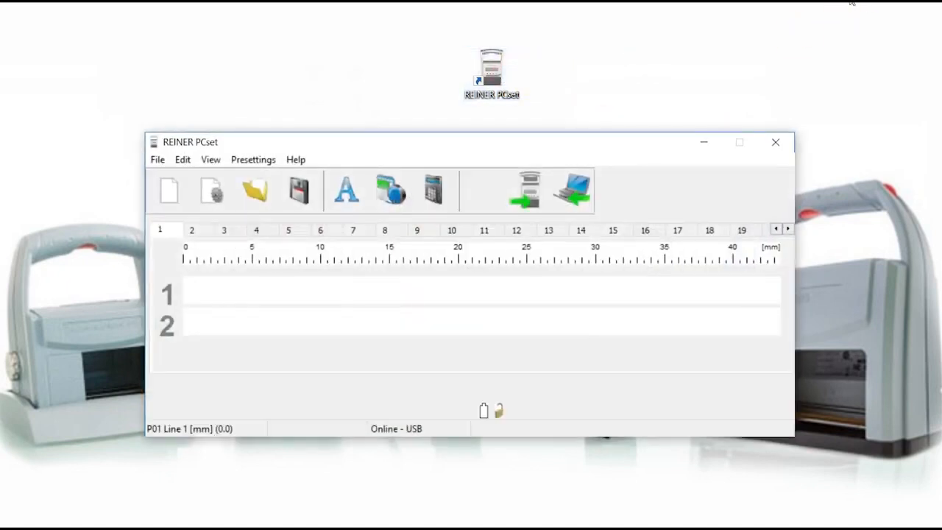
{"action": "left_click", "coordinate": [157, 160]}
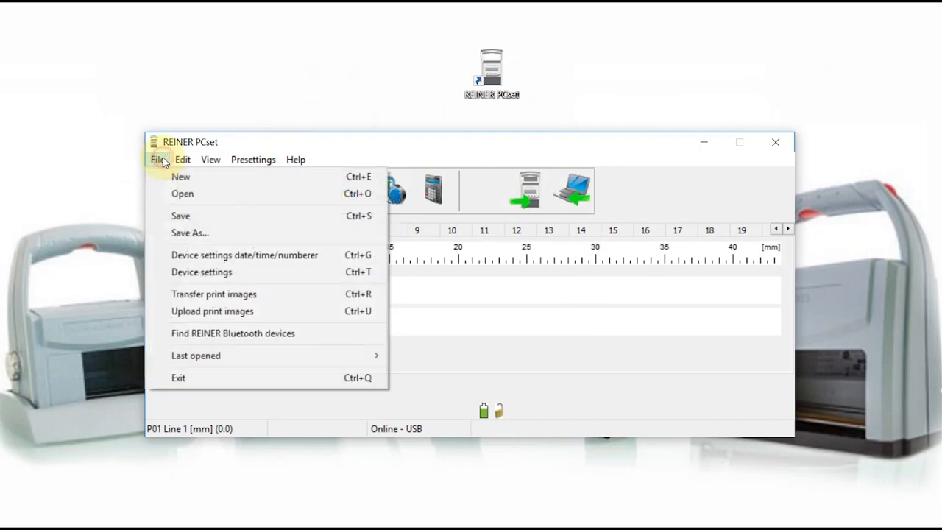
{"action": "left_click", "coordinate": [190, 233]}
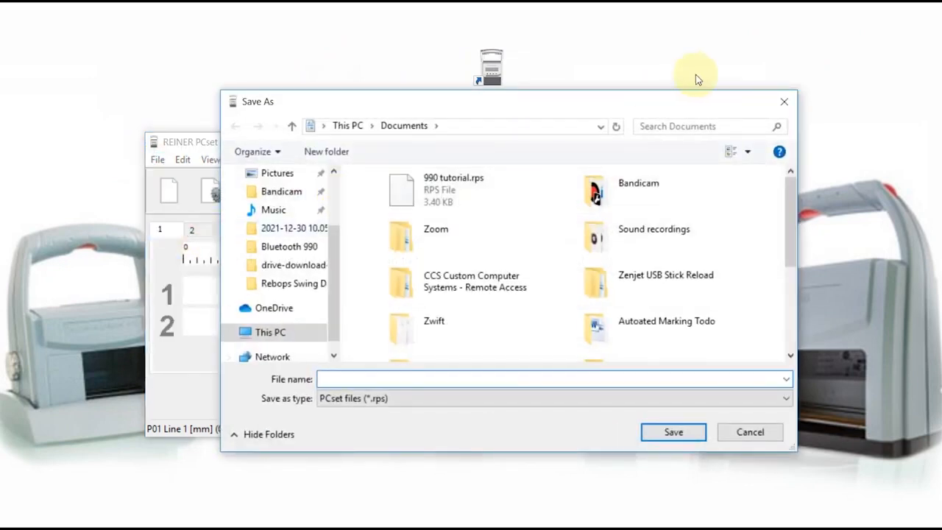
{"action": "left_click", "coordinate": [793, 105]}
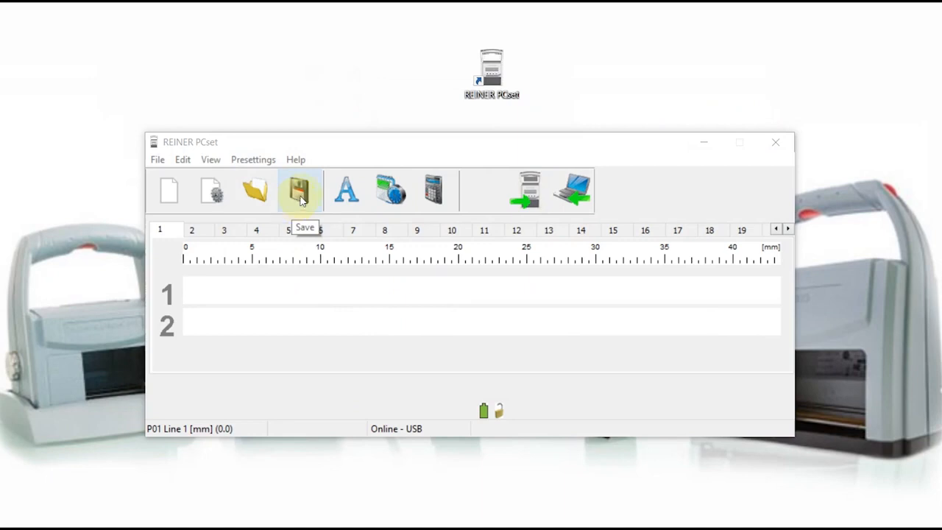
Save the blank print image file in Documents as "pcset software lot and exp"
{"action": "left_click", "coordinate": [297, 203]}
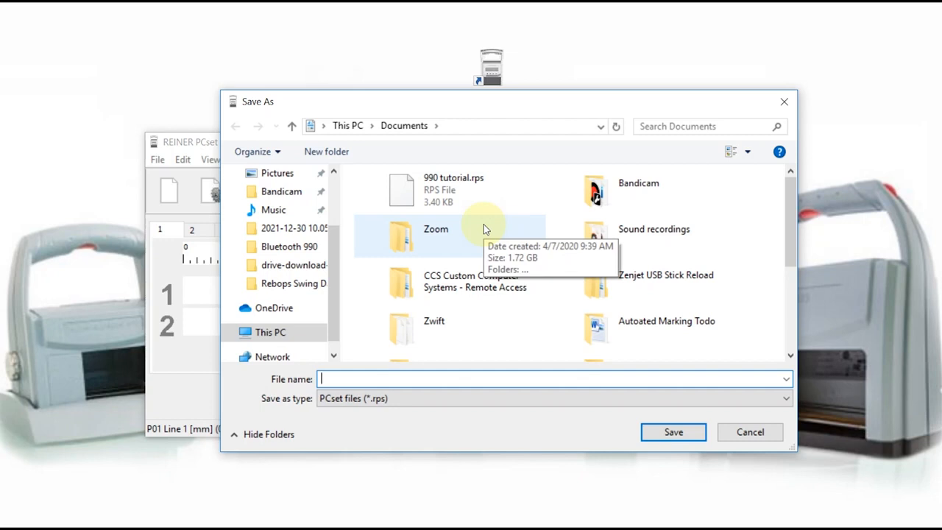
{"action": "type", "text": "pcset sof"}
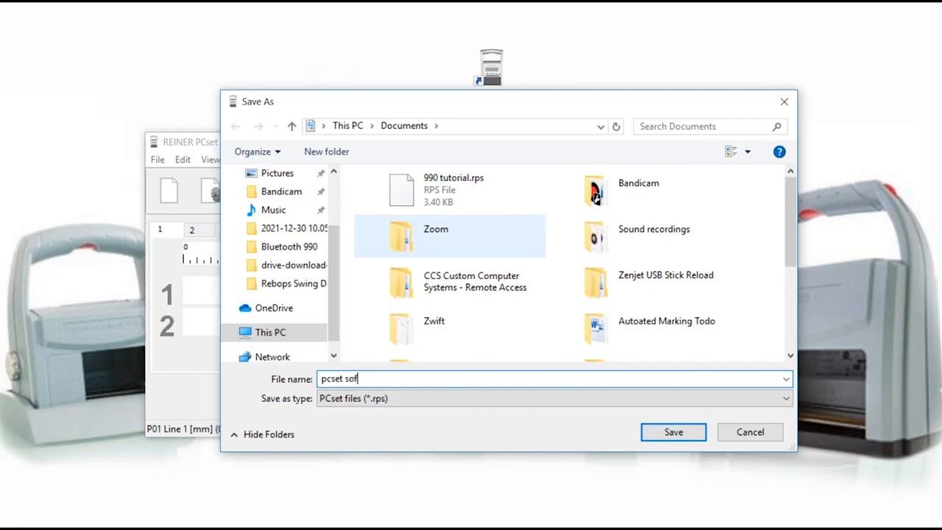
{"action": "type", "text": "tware lot and exp"}
{"action": "left_click", "coordinate": [673, 433]}
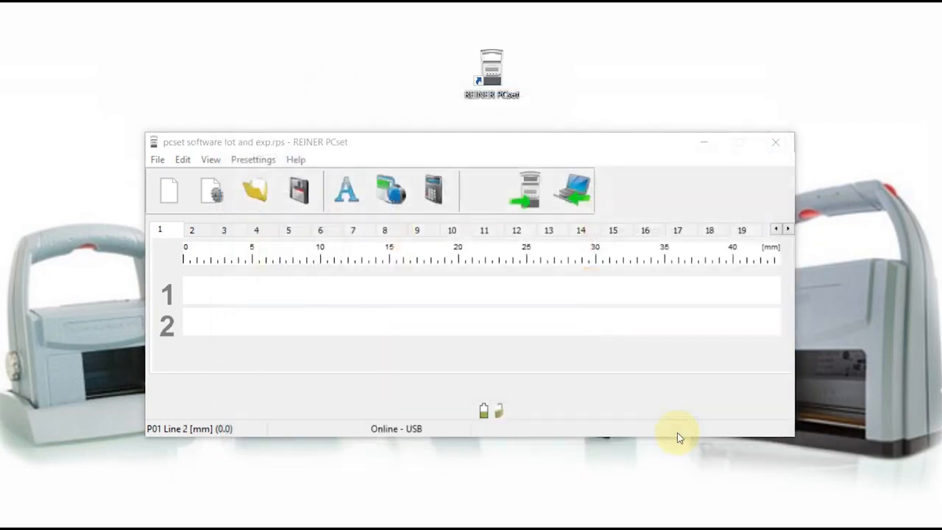
Open the saved file "pcset software lot and exp.rps" from the Documents folder
{"action": "left_click", "coordinate": [161, 162]}
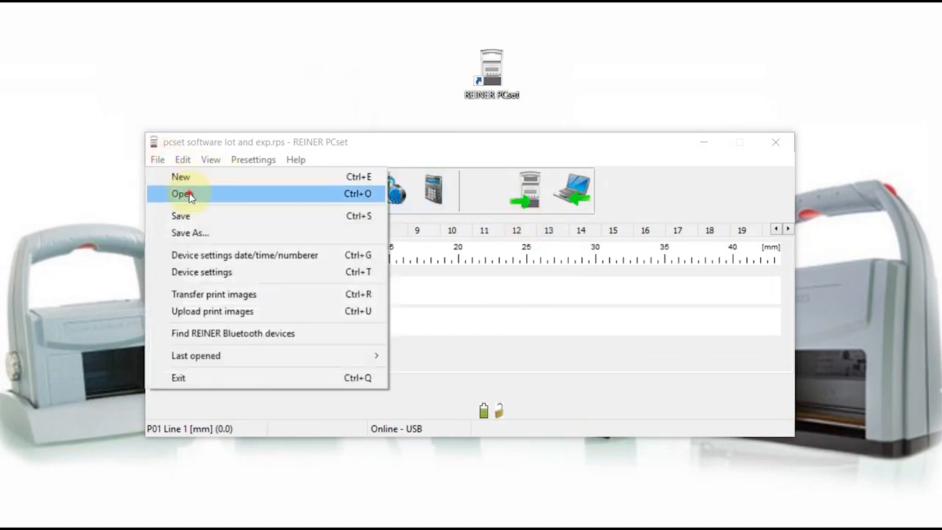
{"action": "left_click", "coordinate": [185, 194]}
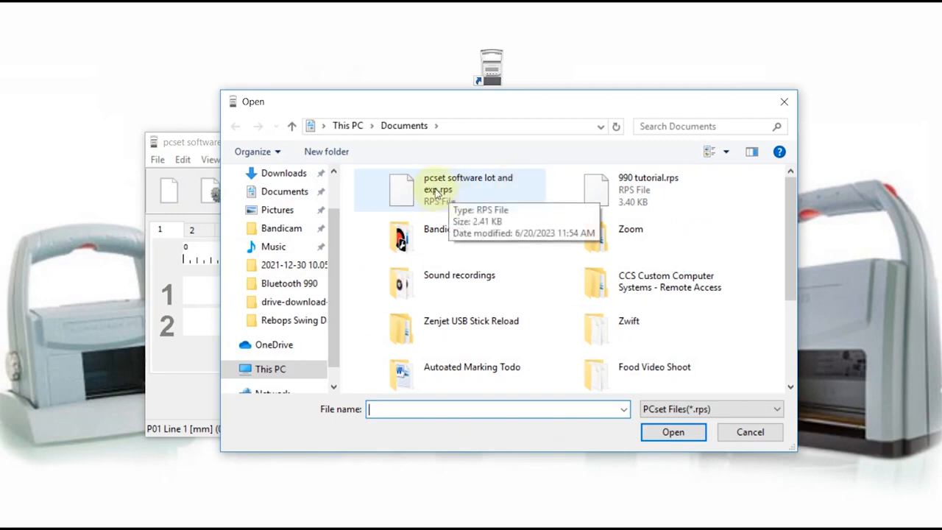
{"action": "double_click", "coordinate": [438, 190]}
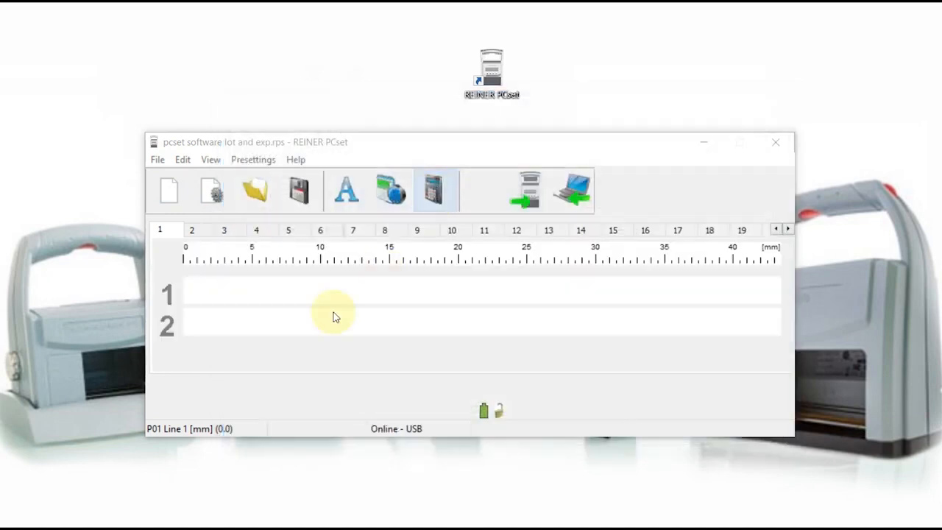
{"action": "left_click", "coordinate": [357, 319]}
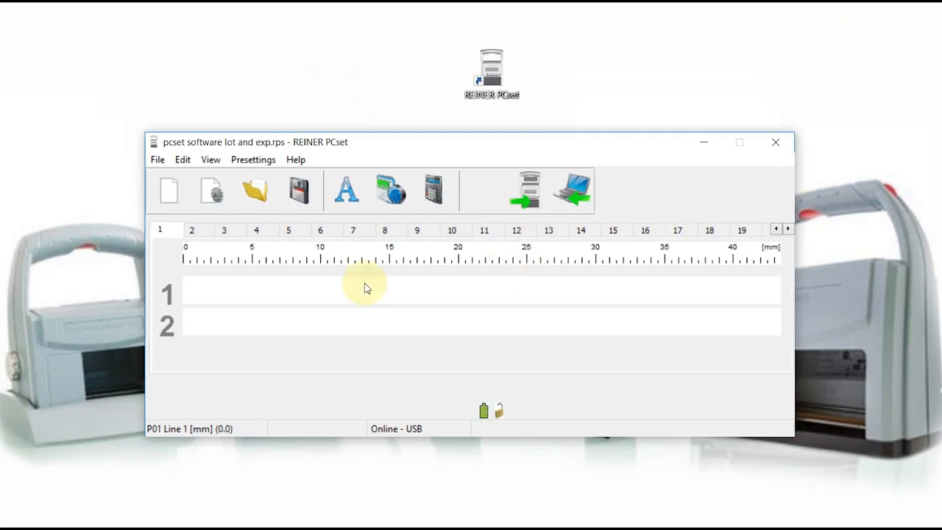
Examine the narrow, medium and bold font choices for a new text element, discarding it without placing it
{"action": "left_click", "coordinate": [346, 191]}
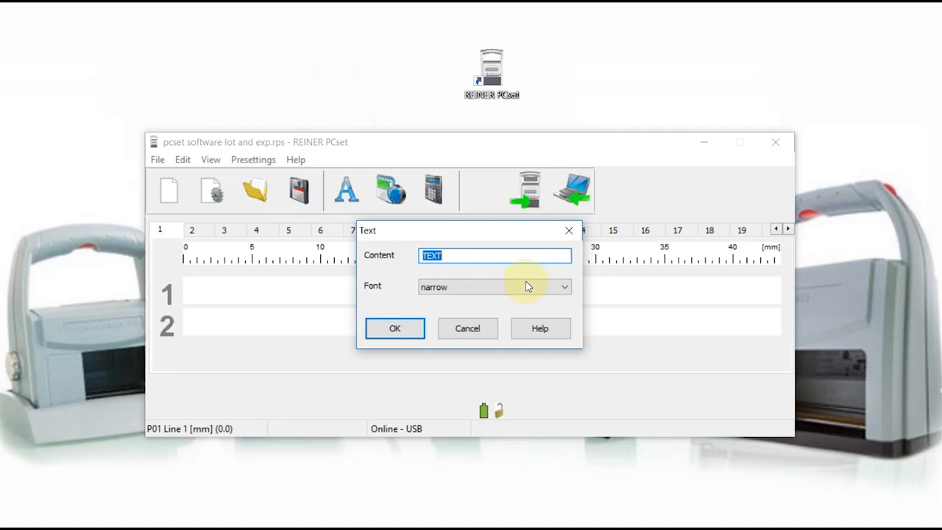
{"action": "left_click", "coordinate": [494, 287]}
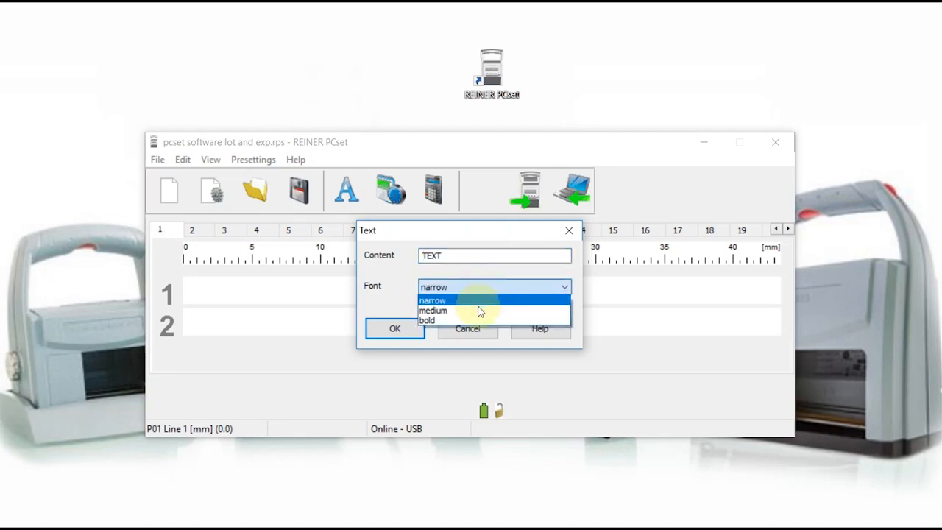
{"action": "left_click", "coordinate": [392, 286]}
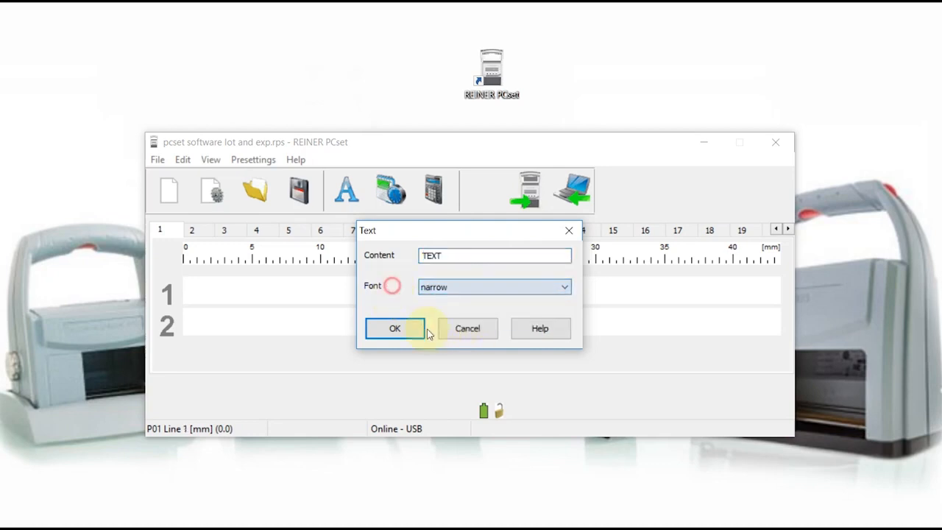
{"action": "left_click", "coordinate": [448, 328]}
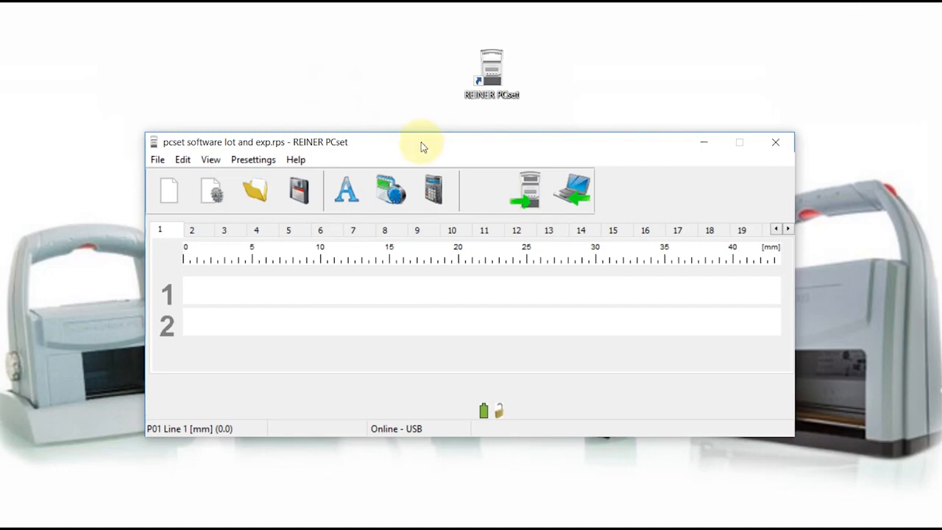
{"action": "left_click", "coordinate": [346, 190]}
{"action": "left_click", "coordinate": [441, 286]}
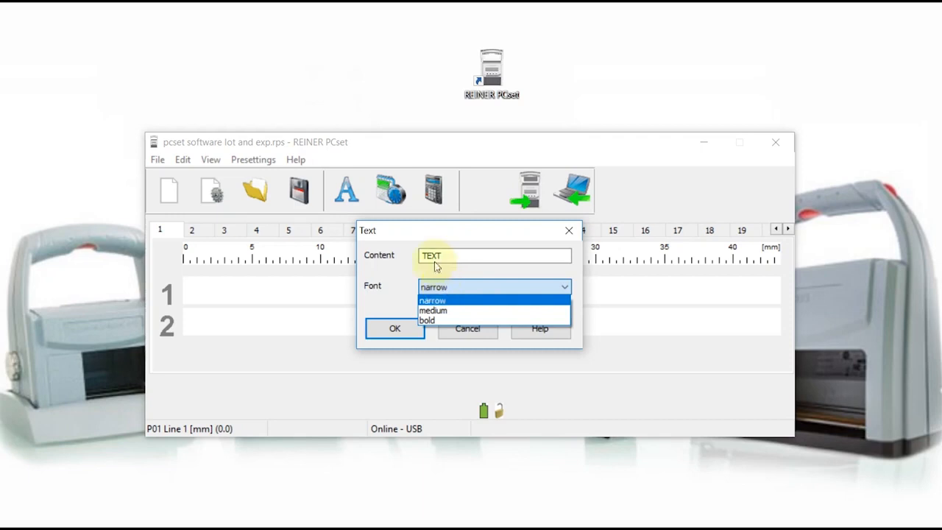
{"action": "left_click", "coordinate": [452, 312]}
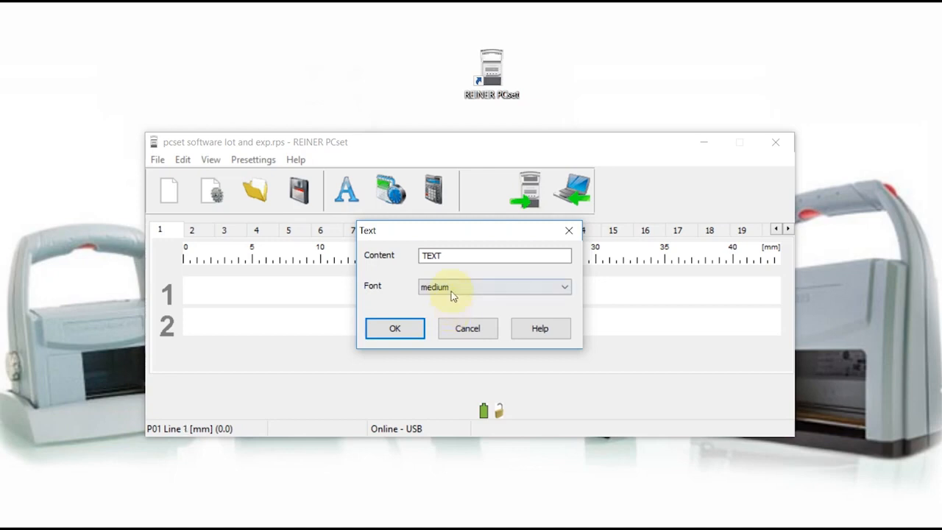
{"action": "left_click", "coordinate": [452, 288]}
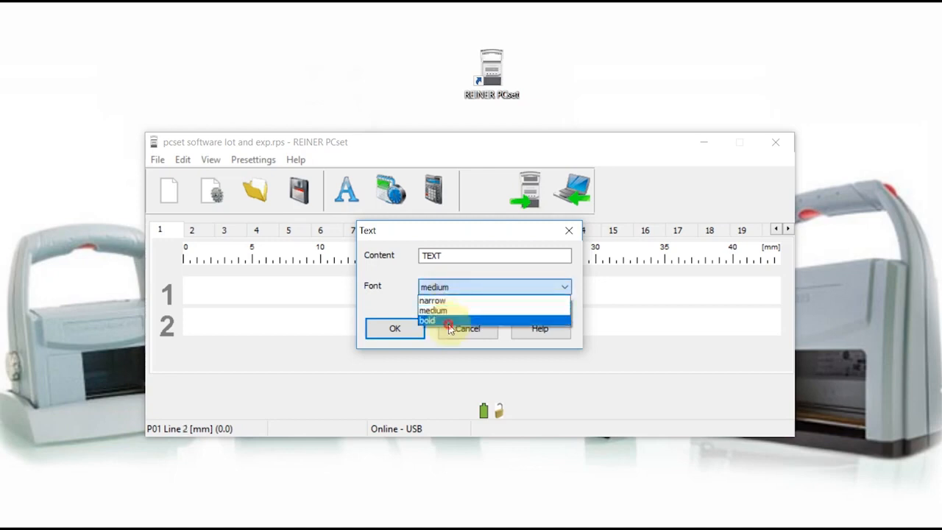
{"action": "left_click", "coordinate": [448, 323]}
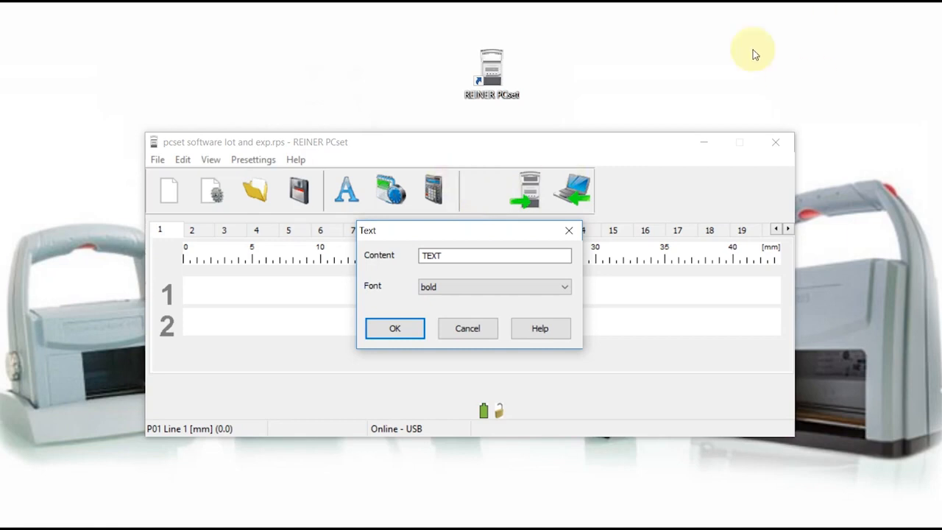
{"action": "left_click", "coordinate": [570, 229]}
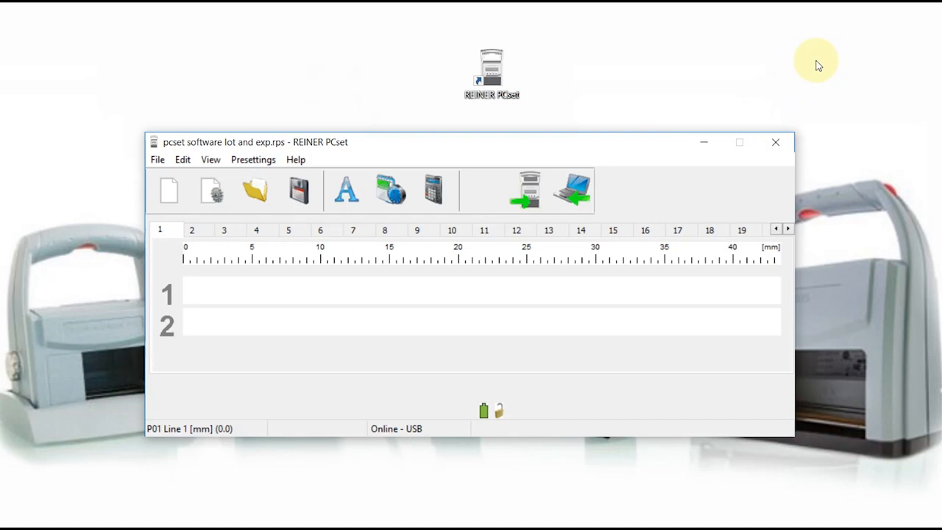
Place a text element at the start of line 1 with the content "990 software test" in the narrow font
{"action": "left_click", "coordinate": [344, 189]}
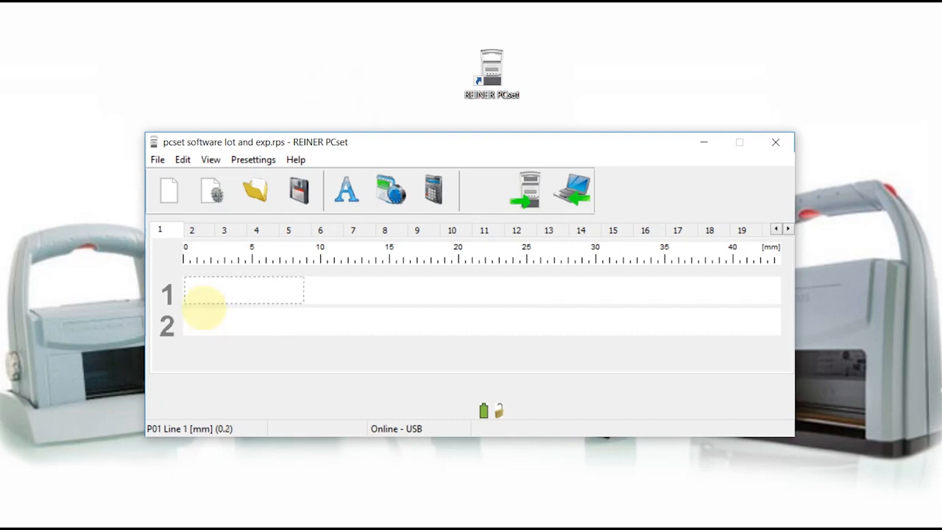
{"action": "left_click", "coordinate": [203, 306]}
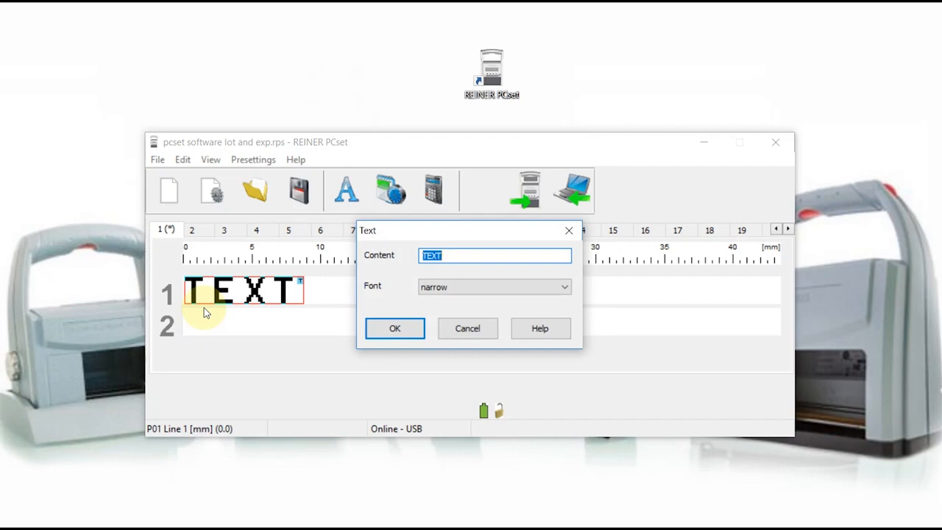
{"action": "type", "text": "990 software test"}
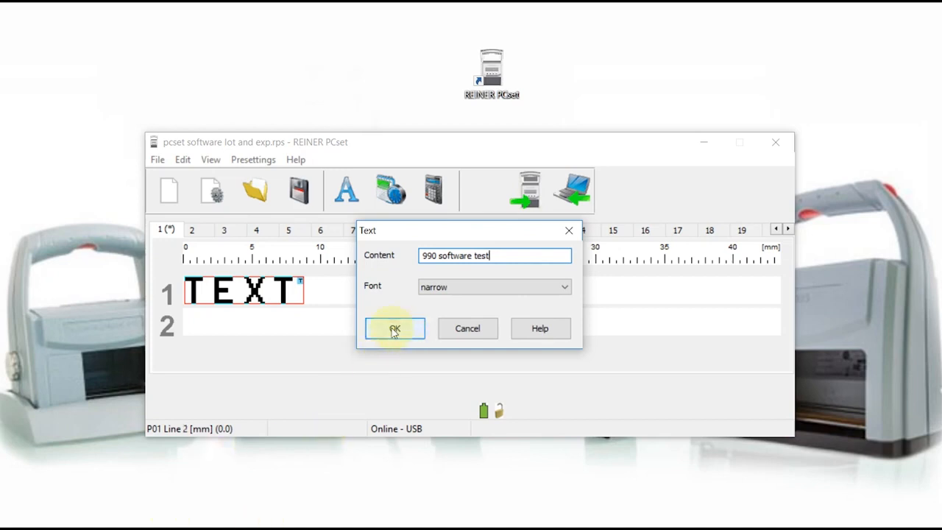
{"action": "left_click", "coordinate": [394, 329]}
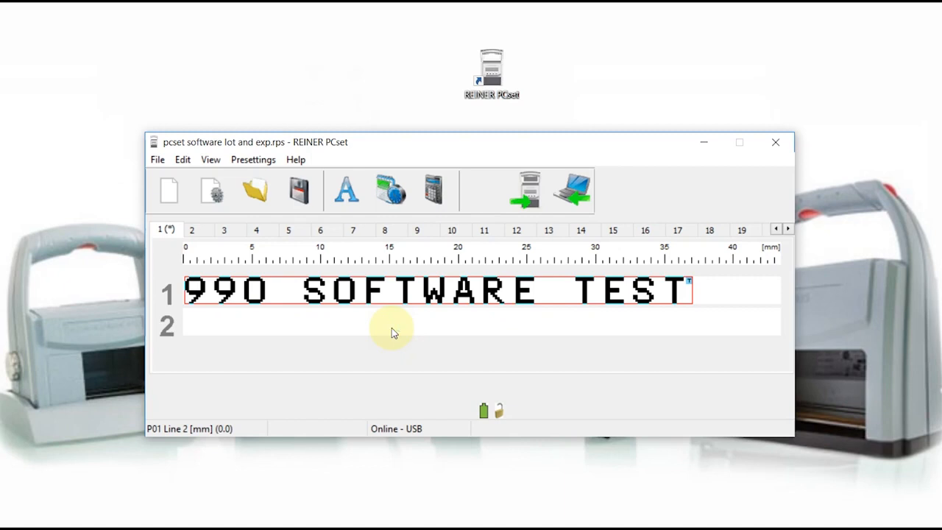
{"action": "left_click", "coordinate": [294, 290]}
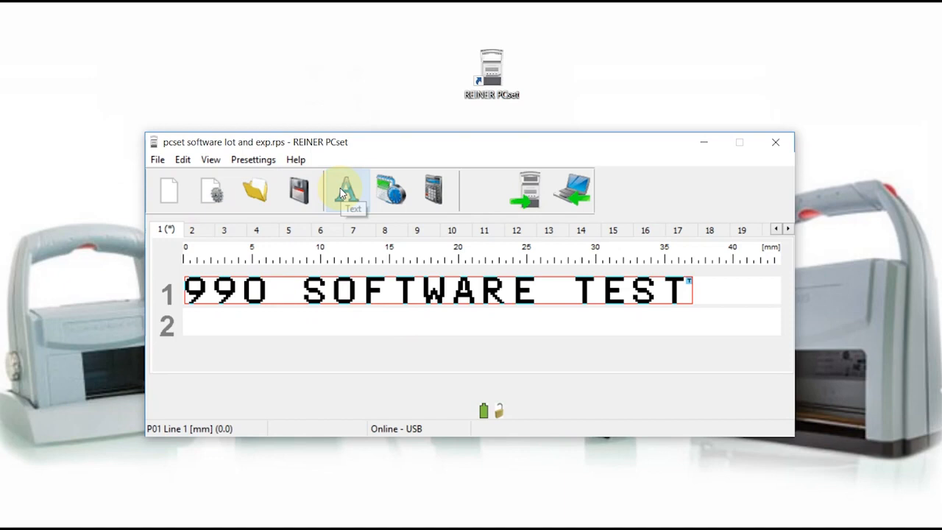
{"action": "left_click", "coordinate": [344, 192]}
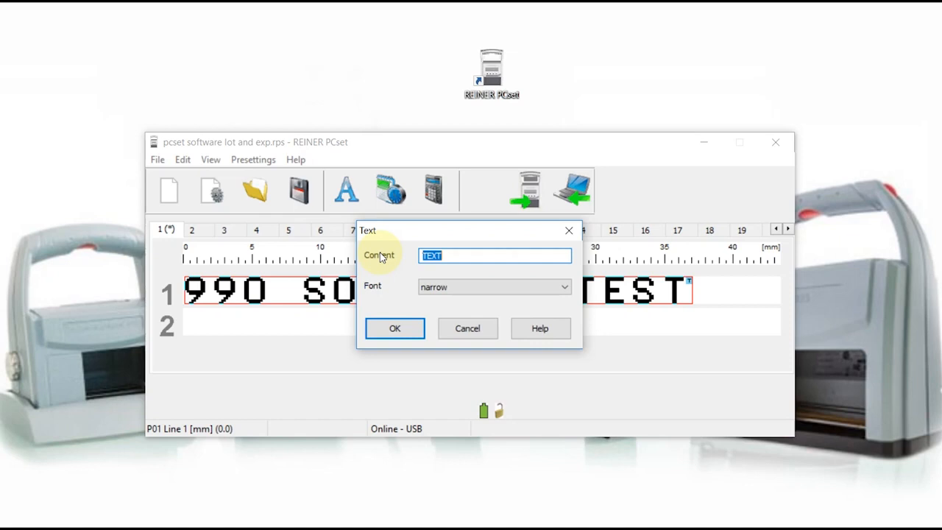
{"action": "type", "text": "123"}
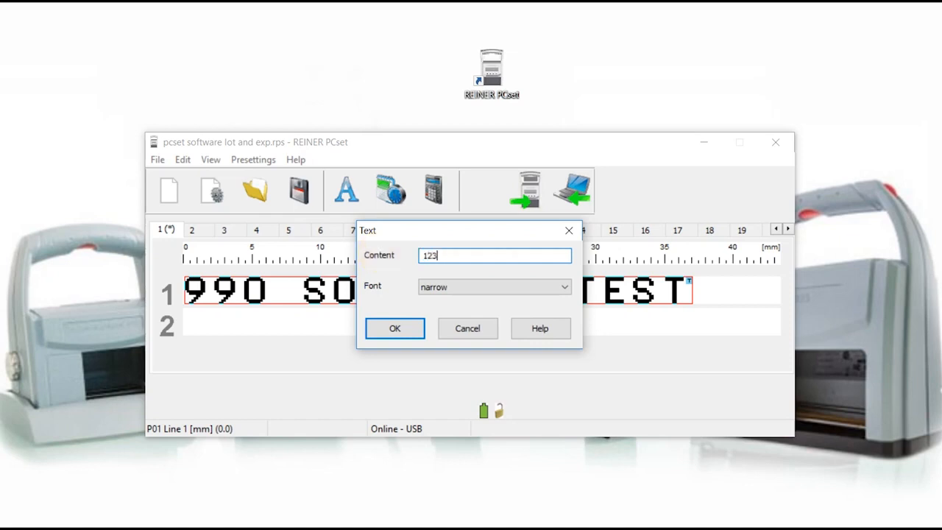
{"action": "type", "text": "4567890"}
{"action": "left_click", "coordinate": [476, 287]}
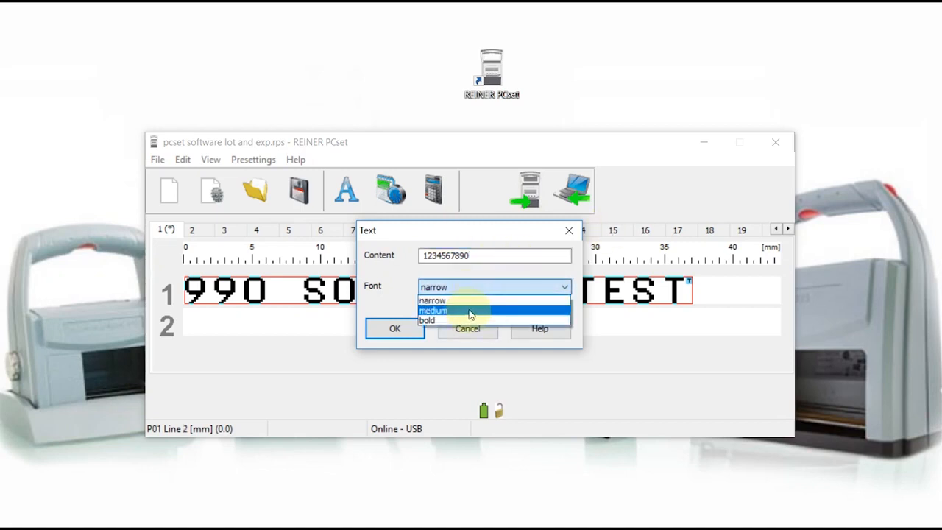
{"action": "left_click", "coordinate": [470, 320]}
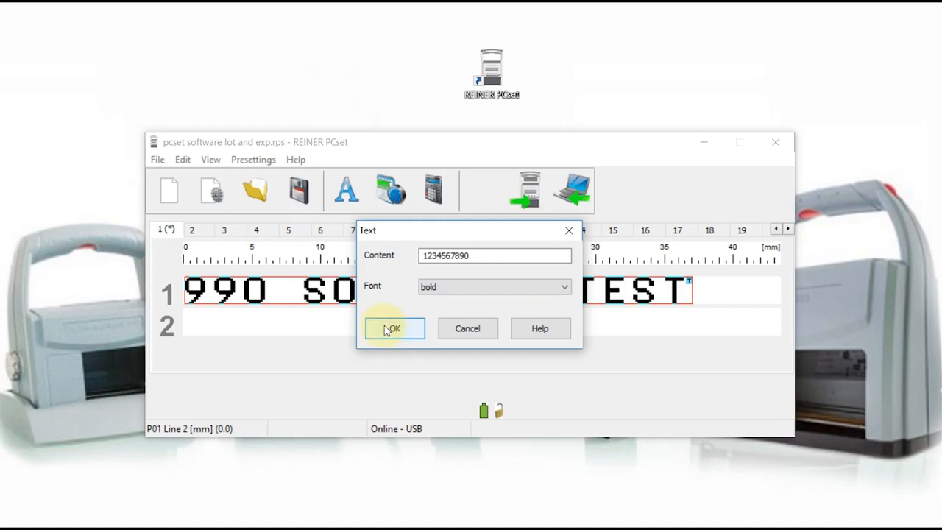
{"action": "left_click", "coordinate": [387, 329]}
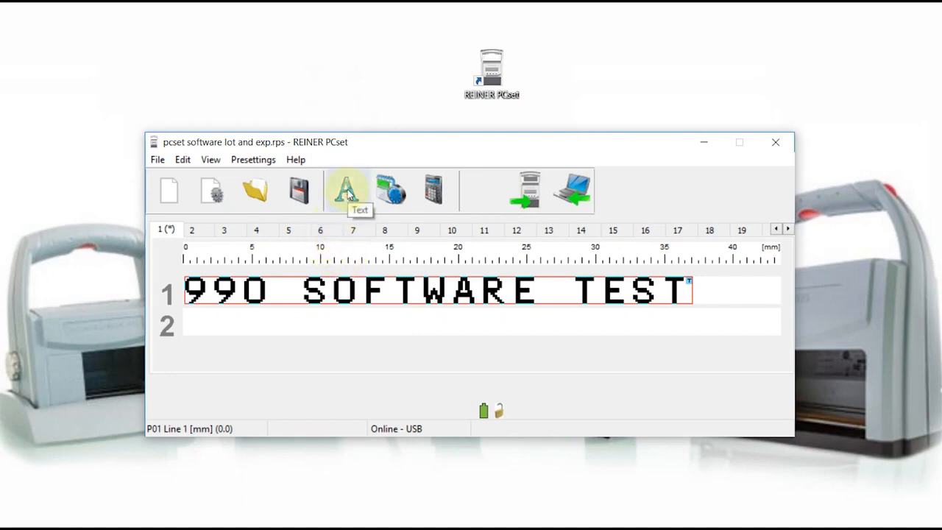
Place the preset text element at the start of line 2 and accept its content and font
{"action": "left_click", "coordinate": [343, 181]}
{"action": "left_click", "coordinate": [201, 327]}
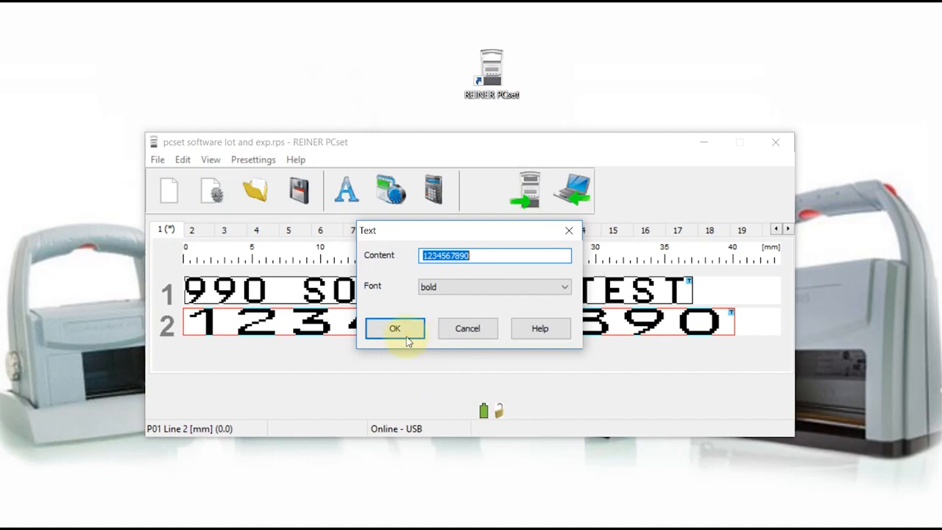
{"action": "left_click", "coordinate": [398, 327]}
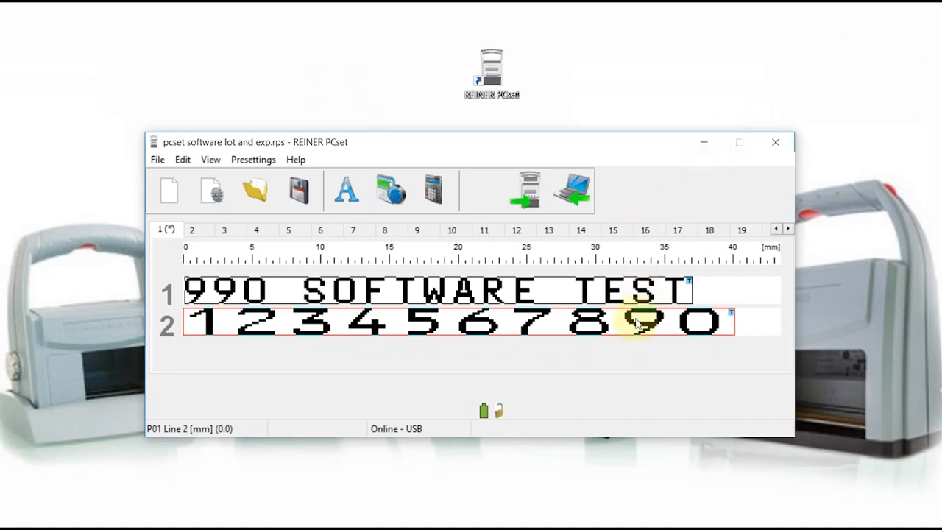
Try repositioning both texts along their lines, leaving line 1 about 1.5 mm from the start and line 2 at 0.0 mm
{"action": "left_click_drag", "start_coordinate": [635, 319], "coordinate": [639, 321]}
{"action": "left_click", "coordinate": [624, 283]}
{"action": "left_click", "coordinate": [615, 324]}
{"action": "left_click", "coordinate": [606, 294]}
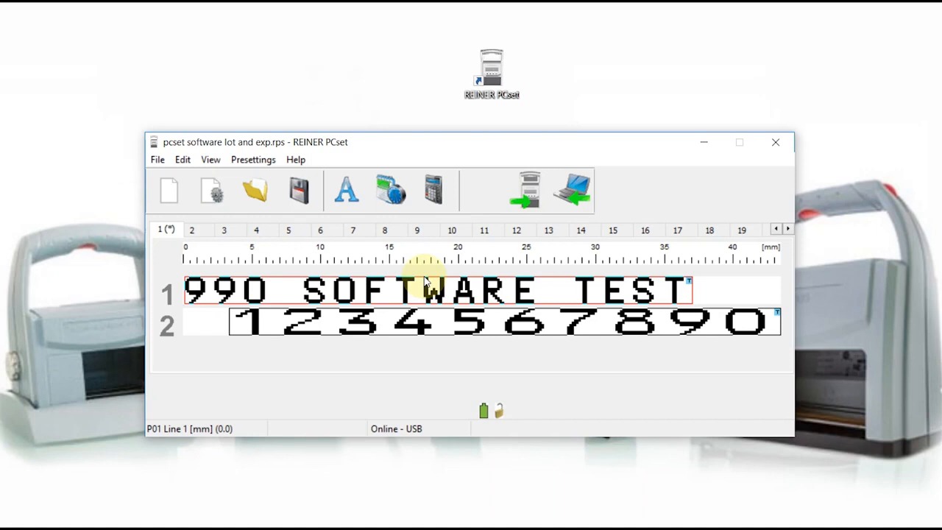
{"action": "left_click_drag", "start_coordinate": [438, 317], "coordinate": [494, 293]}
{"action": "left_click_drag", "start_coordinate": [465, 293], "coordinate": [457, 296]}
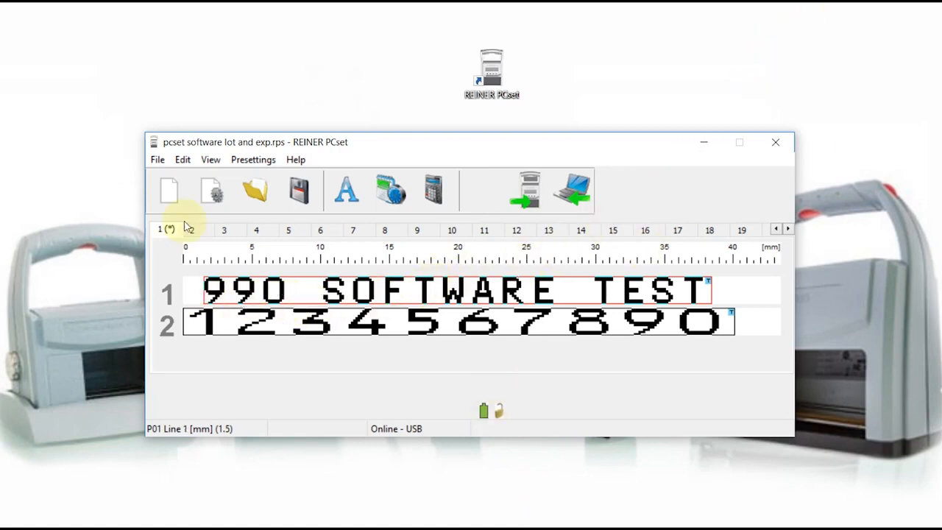
View the text presettings and close them without making changes
{"action": "left_click", "coordinate": [250, 165]}
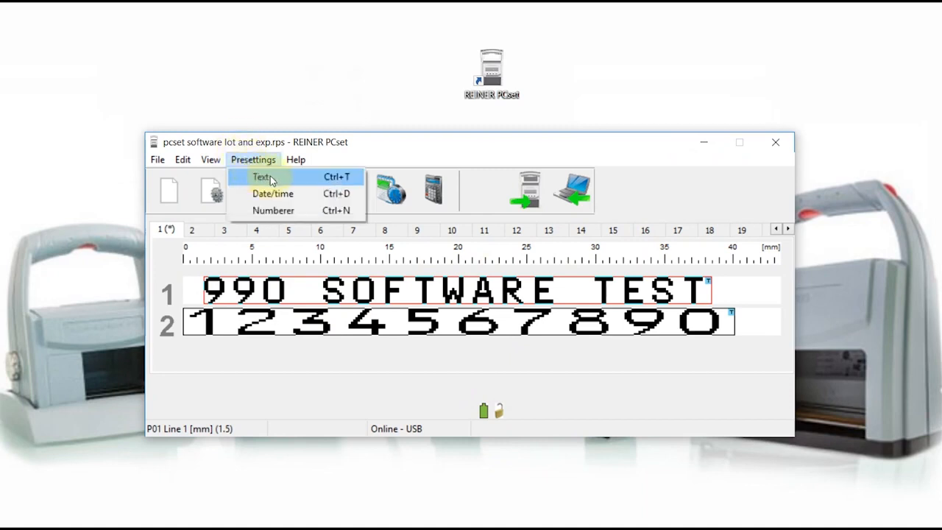
{"action": "left_click", "coordinate": [270, 177]}
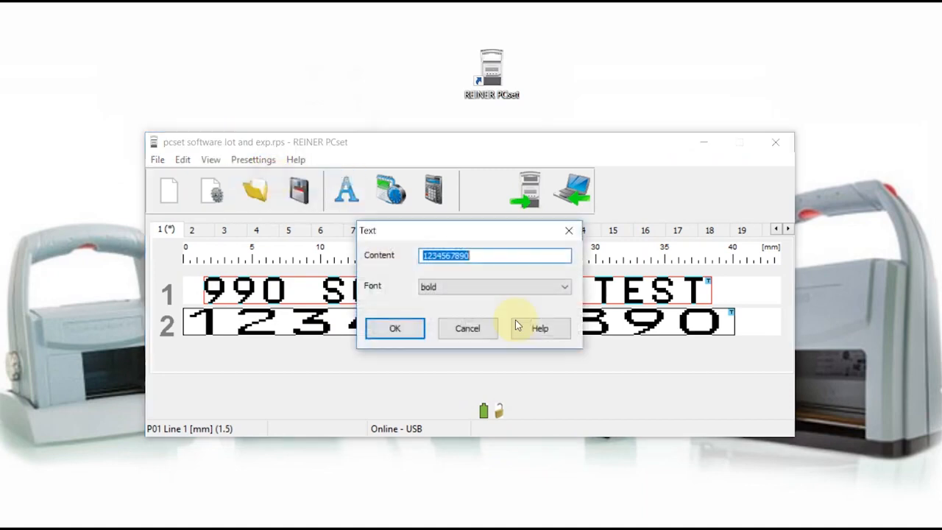
{"action": "left_click", "coordinate": [569, 230]}
{"action": "left_click", "coordinate": [253, 160]}
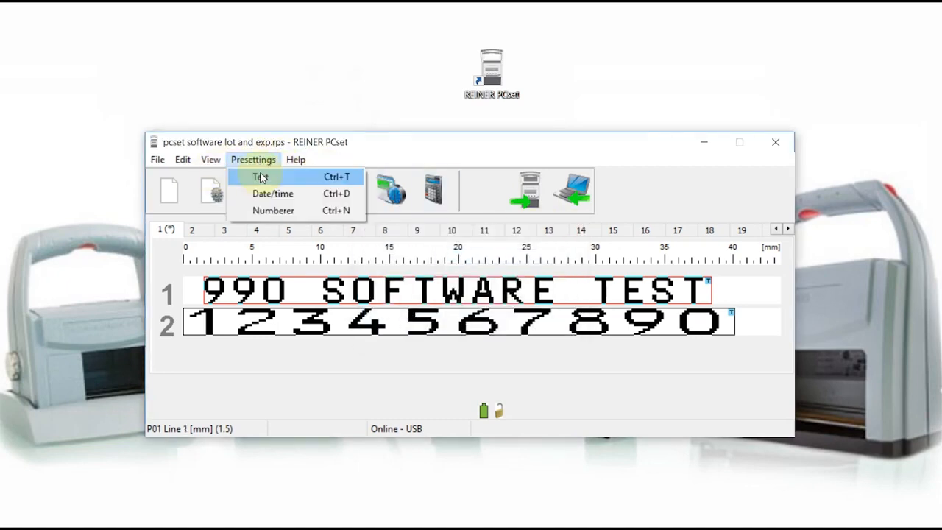
{"action": "left_click", "coordinate": [445, 156]}
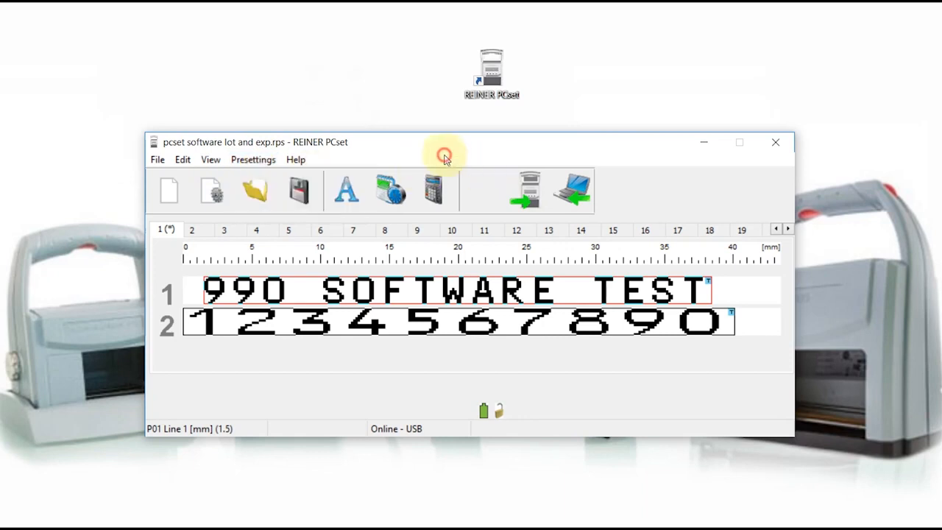
Delete the "990 SOFTWARE TEST" text element from line 1 and check the available editing commands
{"action": "right_click", "coordinate": [395, 294]}
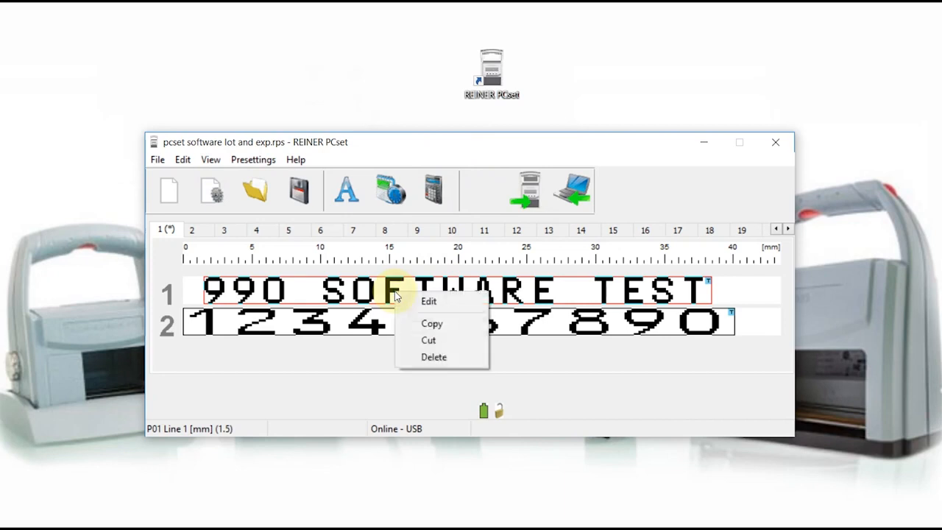
{"action": "left_click", "coordinate": [434, 358]}
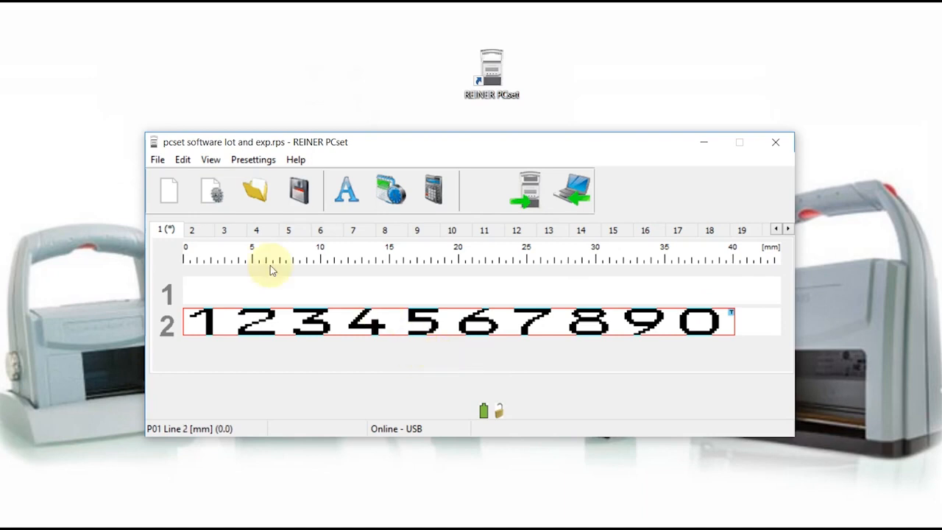
{"action": "left_click", "coordinate": [183, 160]}
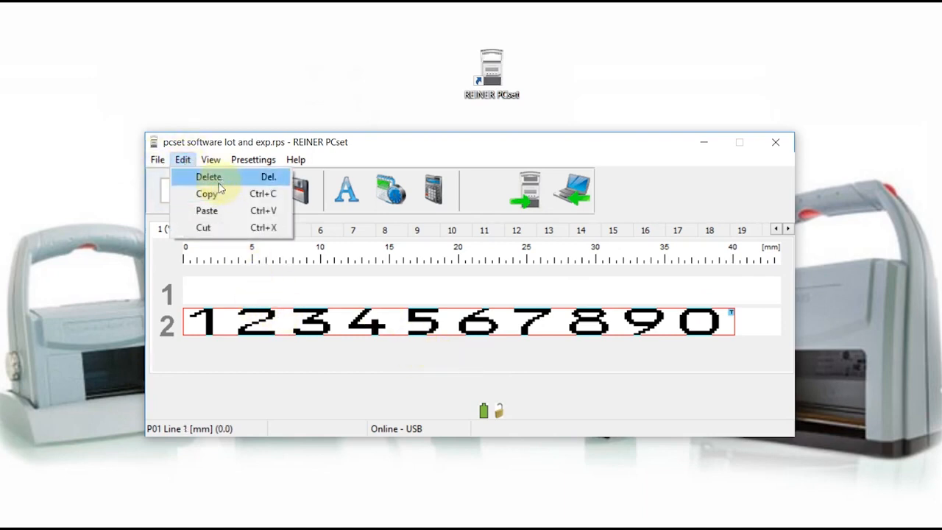
{"action": "left_click", "coordinate": [329, 322]}
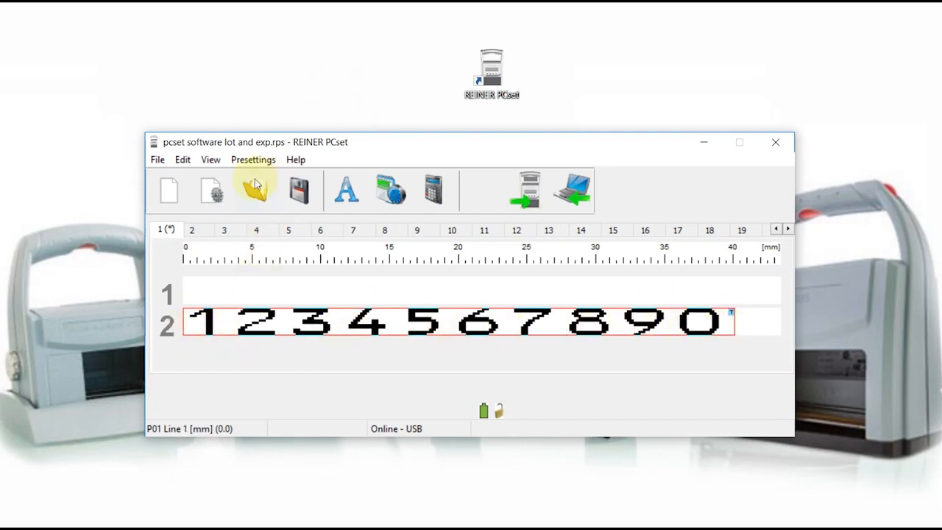
{"action": "left_click", "coordinate": [183, 159]}
{"action": "left_click", "coordinate": [206, 177]}
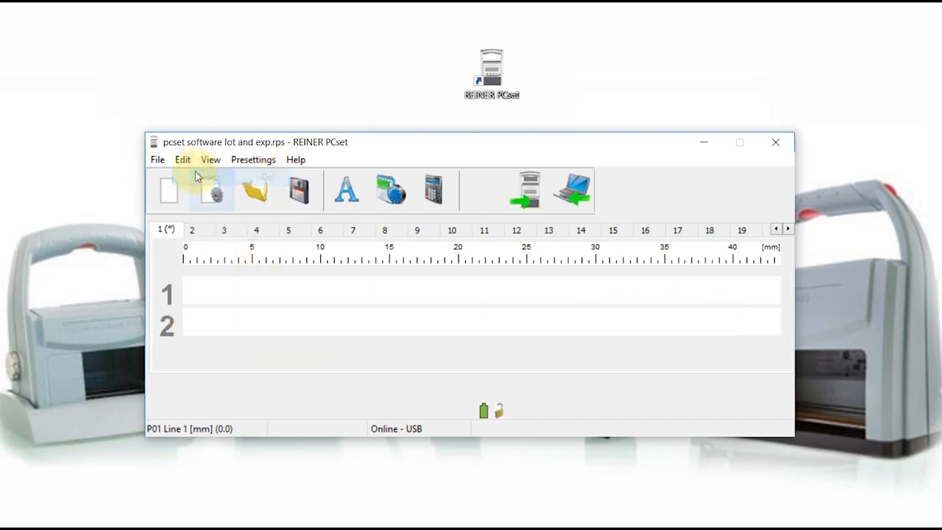
{"action": "left_click", "coordinate": [575, 208]}
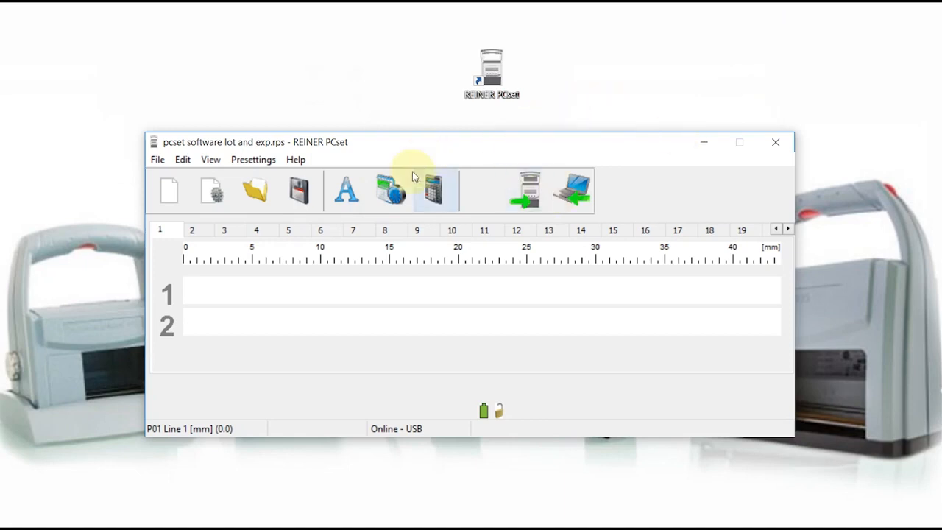
Open the date/time presettings and review the predefined date and time formats and the available font widths
{"action": "left_click", "coordinate": [390, 191]}
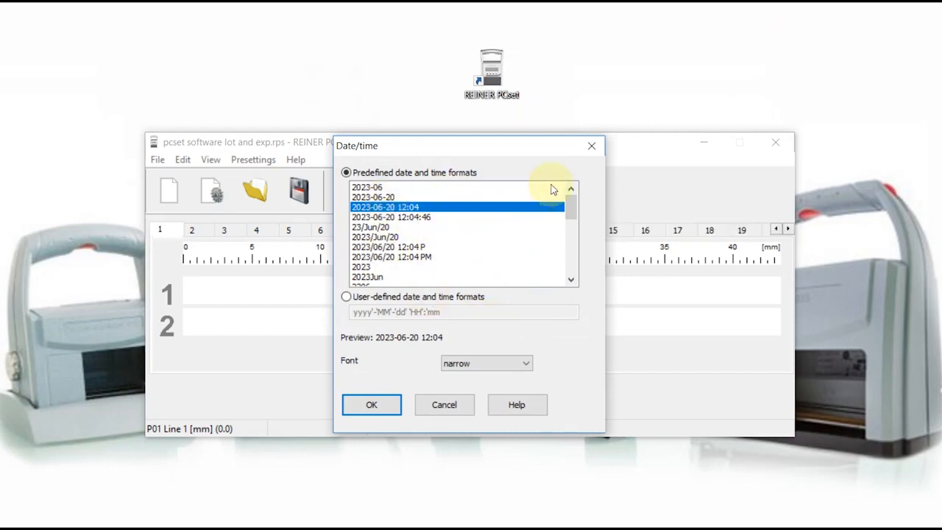
{"action": "left_click", "coordinate": [591, 145]}
{"action": "left_click", "coordinate": [269, 165]}
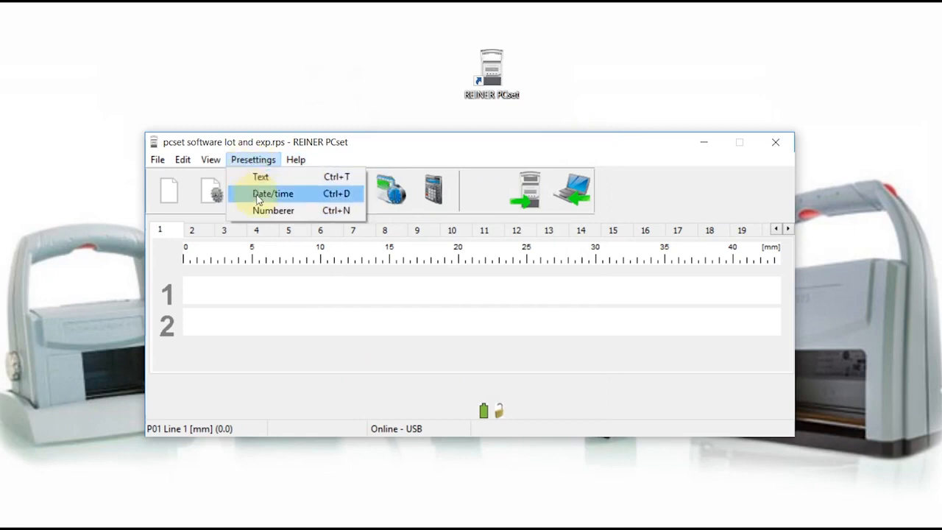
{"action": "left_click", "coordinate": [259, 198]}
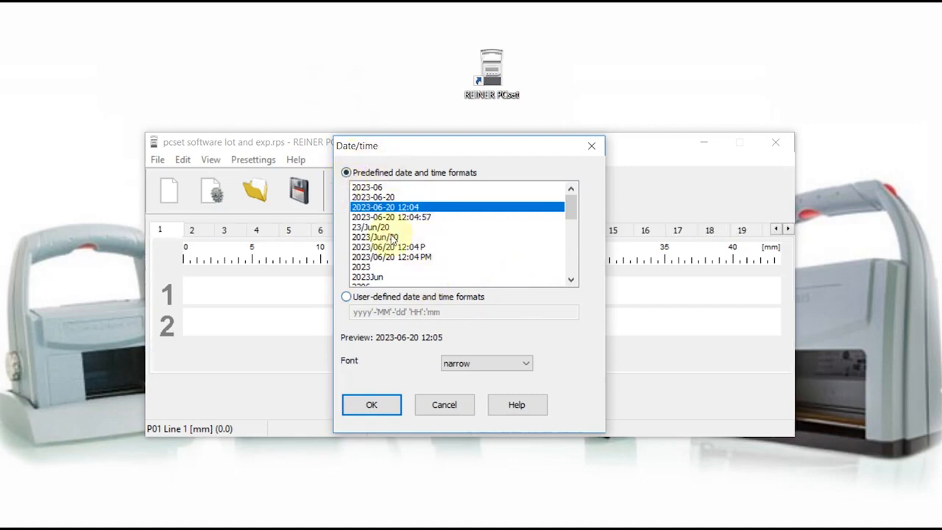
{"action": "scroll", "coordinate": [495, 230], "scroll_direction": "down", "scroll_amount": 3}
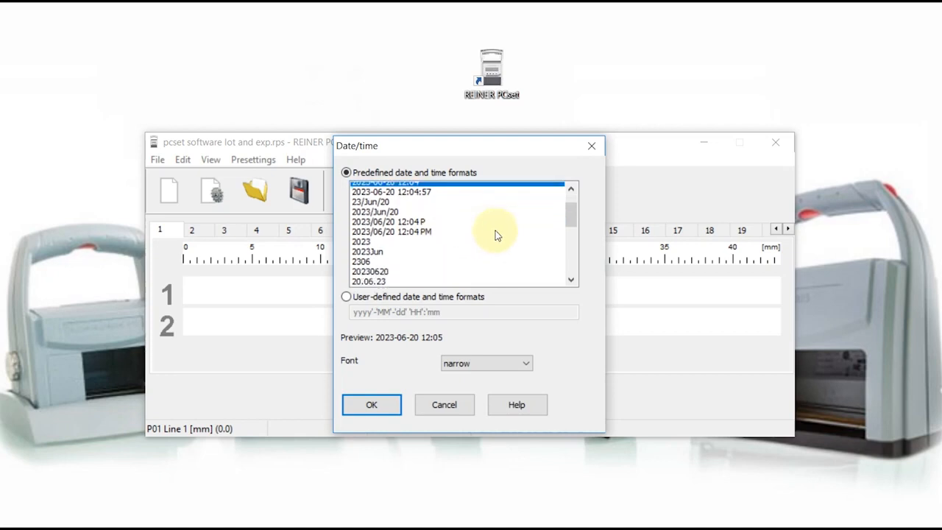
{"action": "scroll", "coordinate": [497, 231], "scroll_direction": "down", "scroll_amount": 6}
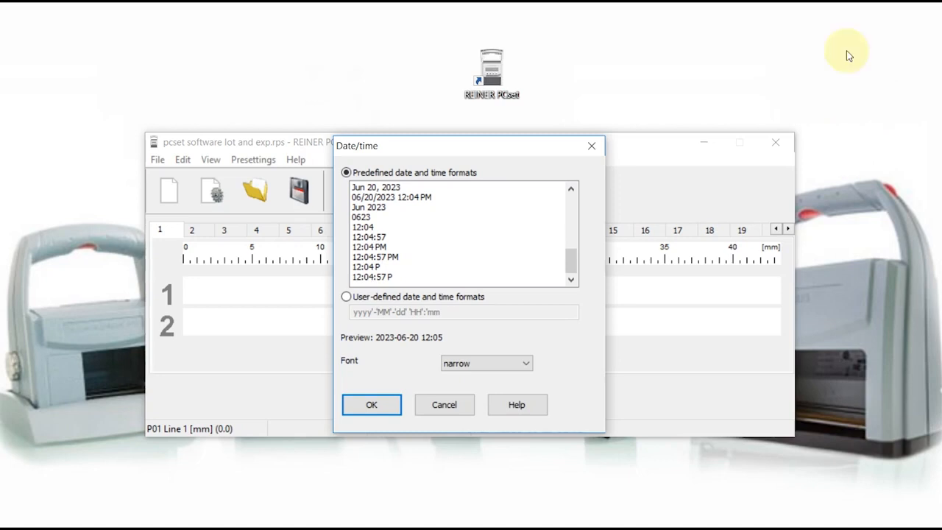
{"action": "left_click", "coordinate": [467, 364]}
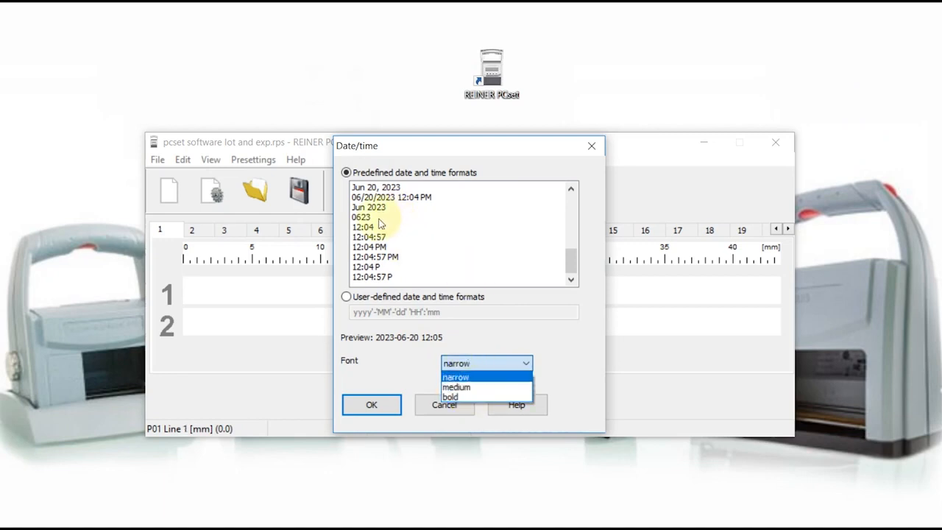
{"action": "left_click", "coordinate": [550, 300]}
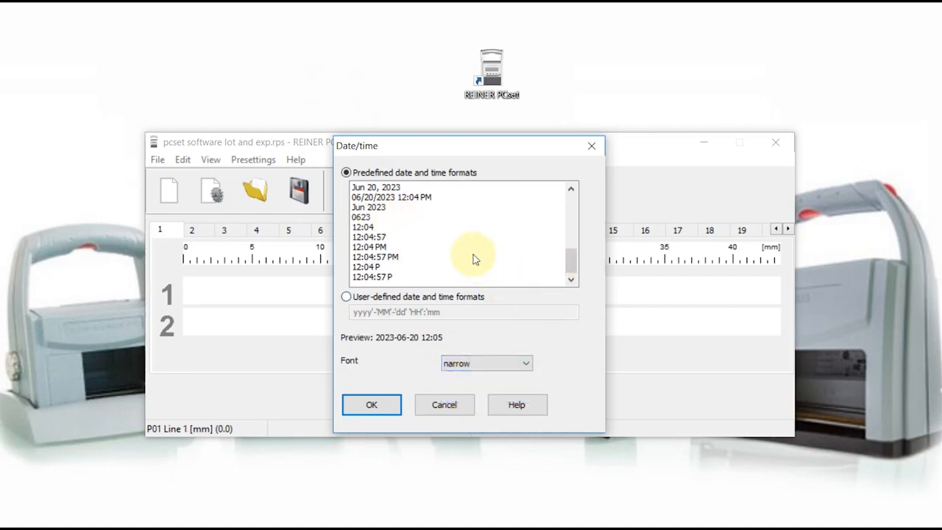
Choose the predefined format "06/20/2023 12:04 PM" for date/time elements and accept the presettings
{"action": "scroll", "coordinate": [463, 259], "scroll_direction": "up", "scroll_amount": 3}
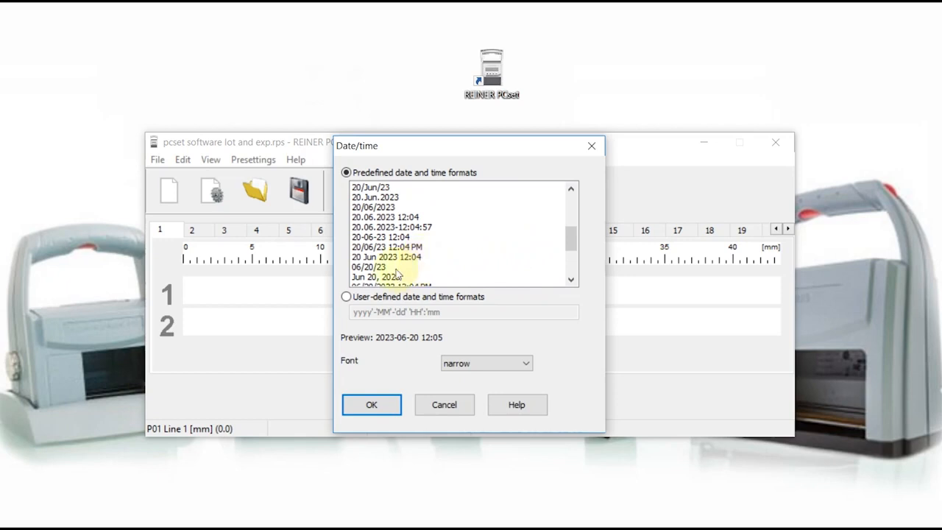
{"action": "scroll", "coordinate": [397, 272], "scroll_direction": "down", "scroll_amount": 1}
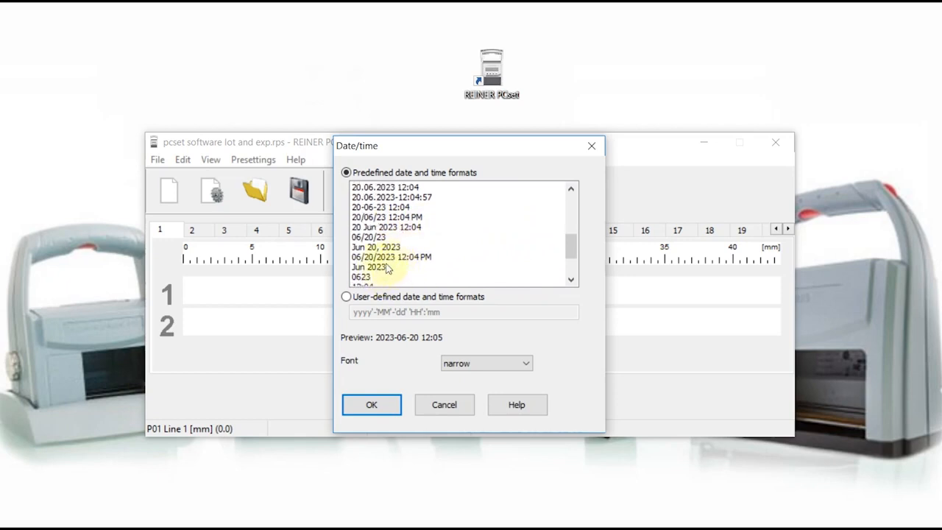
{"action": "left_click", "coordinate": [400, 259]}
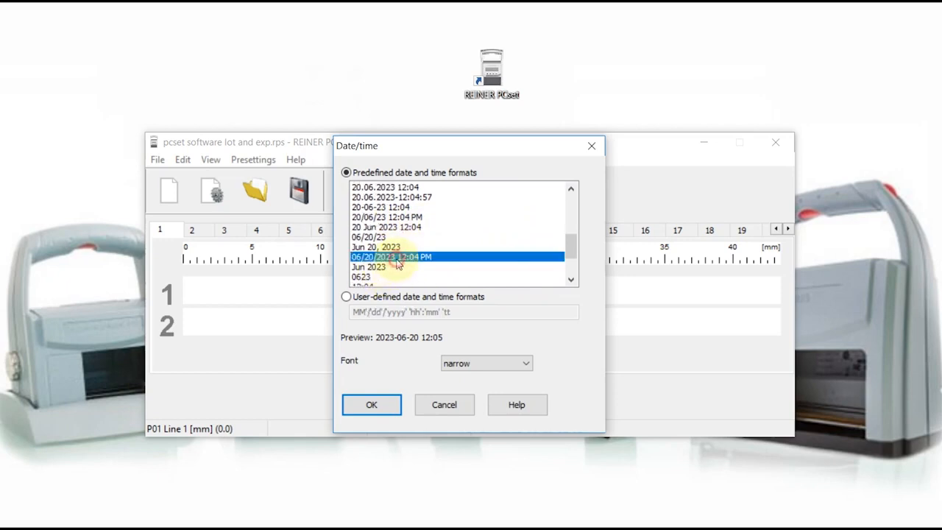
{"action": "left_click", "coordinate": [380, 404]}
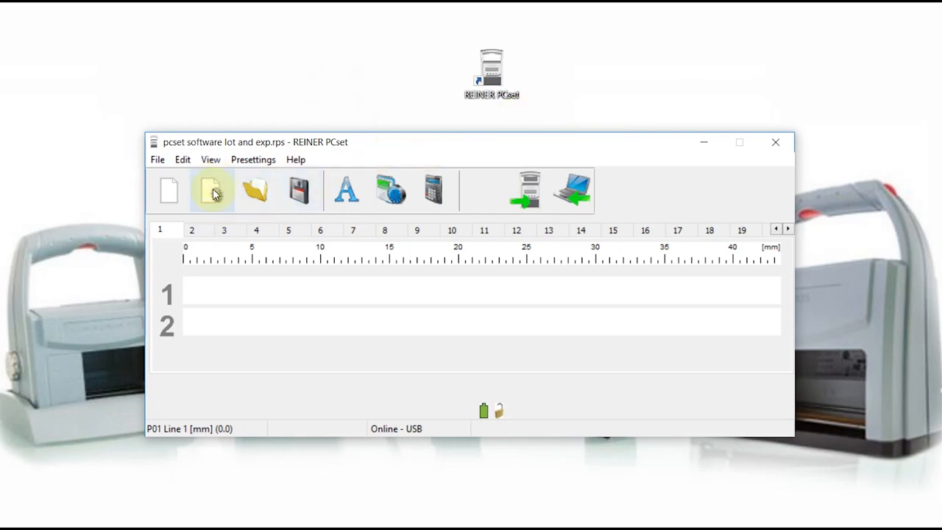
Open the device settings for date/time/numberer and look through time offsets 1 to 4, returning to the first
{"action": "left_click", "coordinate": [163, 160]}
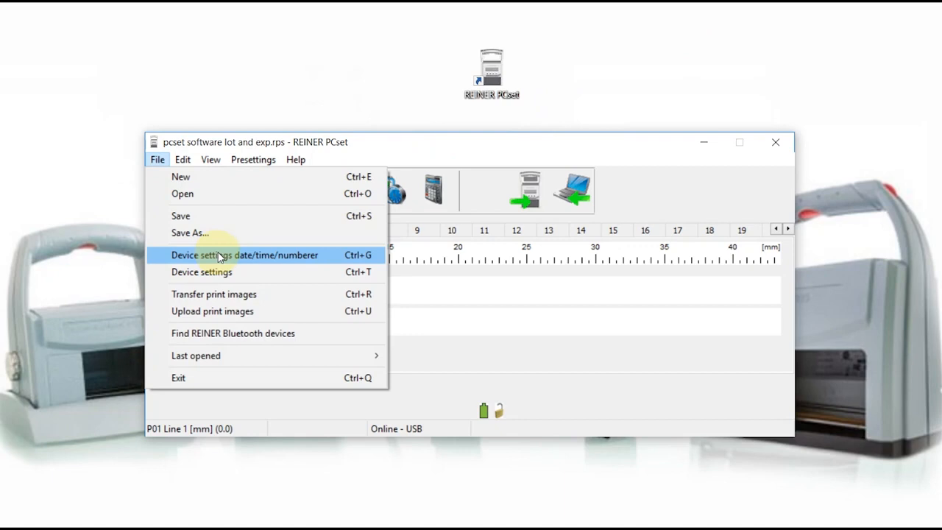
{"action": "left_click", "coordinate": [219, 256]}
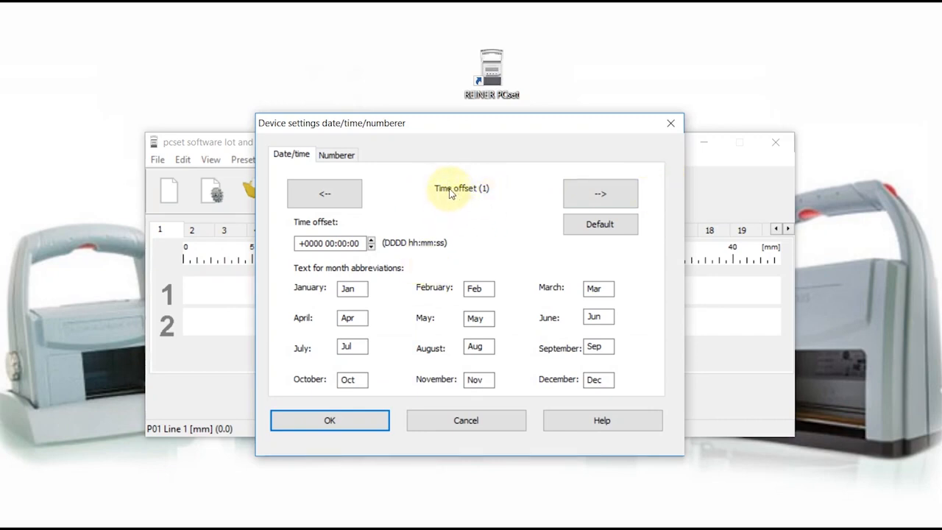
{"action": "left_click", "coordinate": [841, 3]}
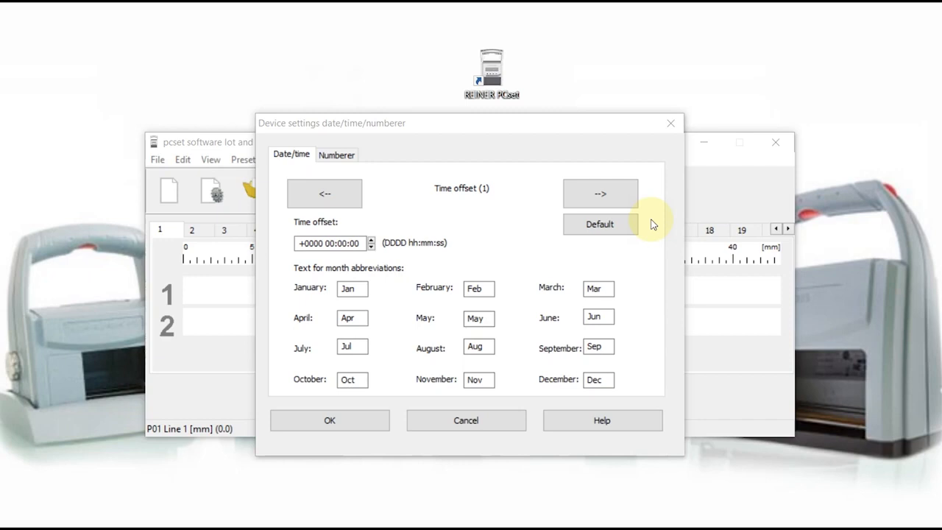
{"action": "left_click", "coordinate": [614, 193]}
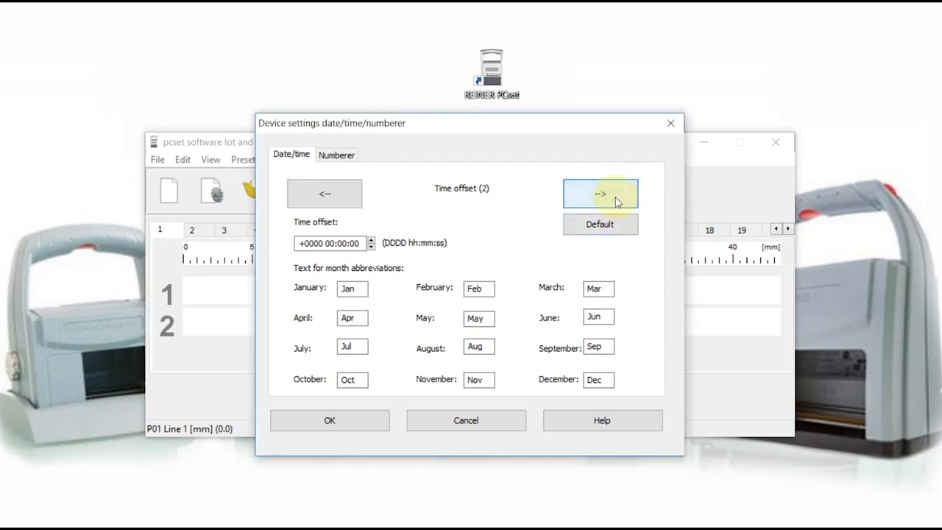
{"action": "left_click", "coordinate": [616, 197]}
{"action": "left_click", "coordinate": [615, 197]}
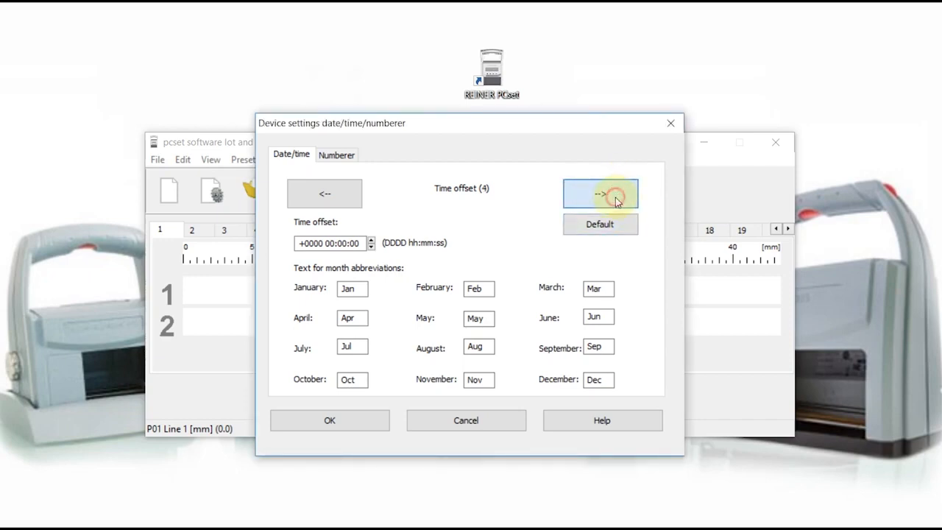
{"action": "left_click", "coordinate": [332, 203]}
{"action": "left_click", "coordinate": [332, 204]}
{"action": "left_click", "coordinate": [333, 205]}
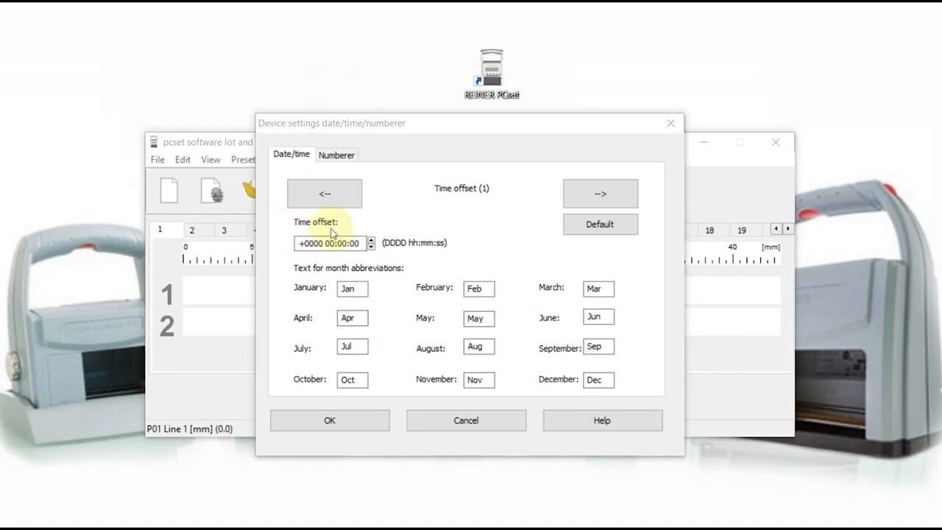
Examine the sign, day and time parts of the Time offset (1) value without changing them
{"action": "left_click_drag", "start_coordinate": [301, 246], "coordinate": [323, 243]}
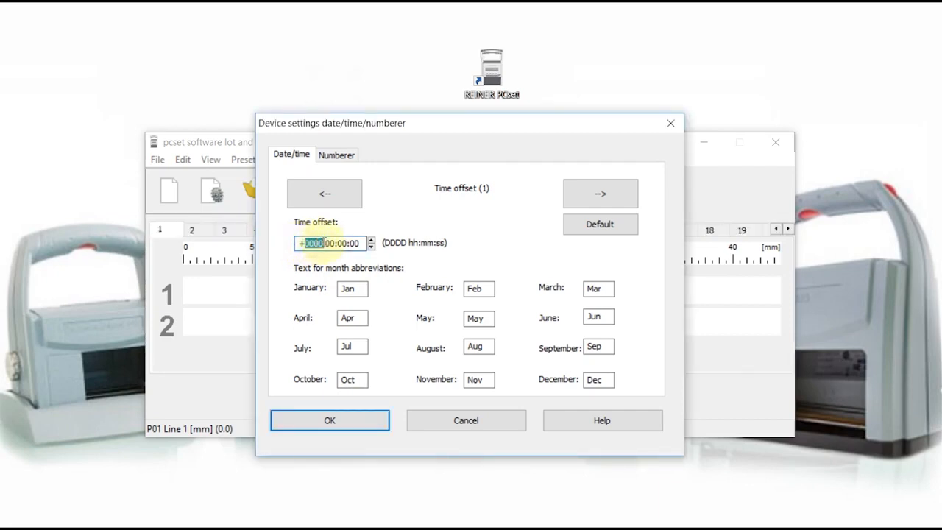
{"action": "left_click", "coordinate": [325, 243]}
{"action": "left_click_drag", "start_coordinate": [324, 244], "coordinate": [368, 241]}
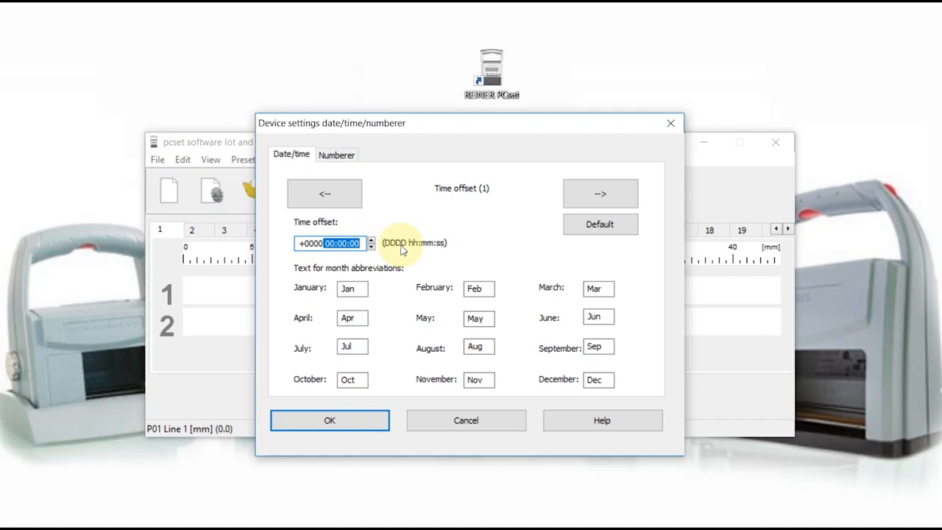
{"action": "left_click", "coordinate": [302, 245]}
{"action": "double_click", "coordinate": [302, 245]}
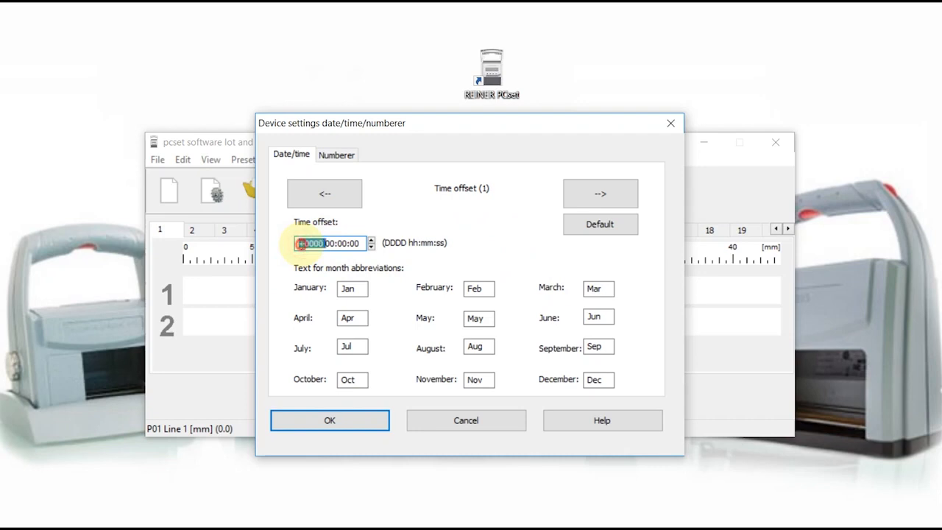
{"action": "left_click", "coordinate": [300, 243]}
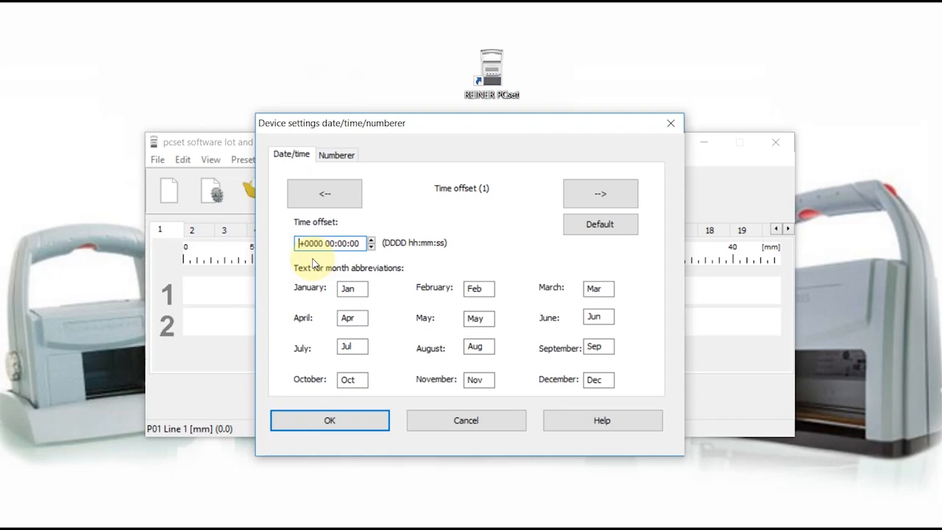
{"action": "left_click", "coordinate": [849, 2]}
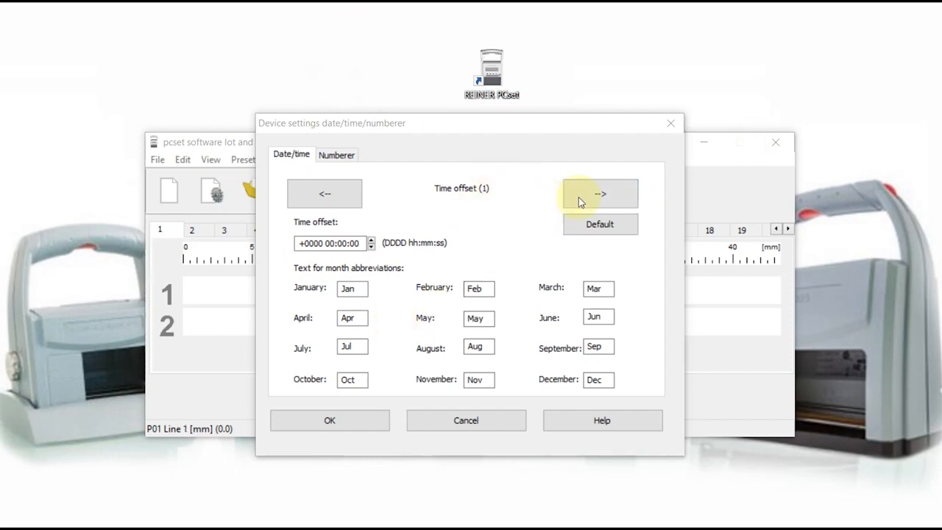
Look through the four time offset pages once more and close the date/time device settings
{"action": "left_click", "coordinate": [620, 189]}
{"action": "left_click", "coordinate": [624, 190]}
{"action": "left_click", "coordinate": [622, 191]}
{"action": "left_click", "coordinate": [334, 191]}
{"action": "left_click", "coordinate": [334, 192]}
{"action": "left_click", "coordinate": [335, 192]}
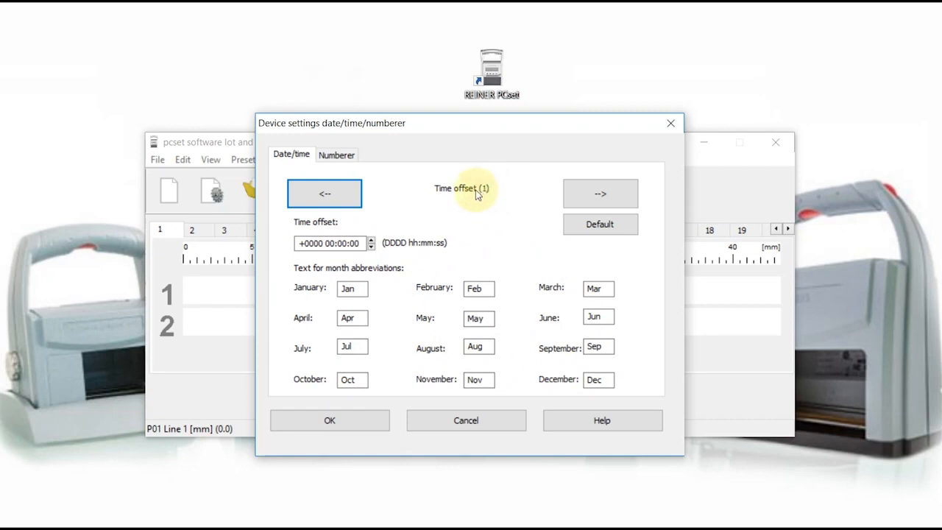
{"action": "left_click", "coordinate": [604, 198]}
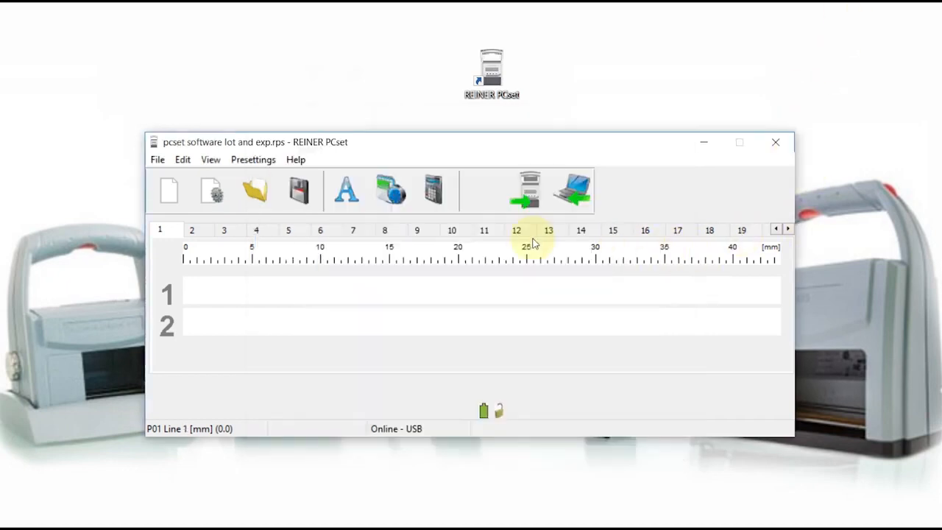
Reopen the date/time device settings and set Time offset (1) to +0010 02:00:00
{"action": "left_click", "coordinate": [213, 193]}
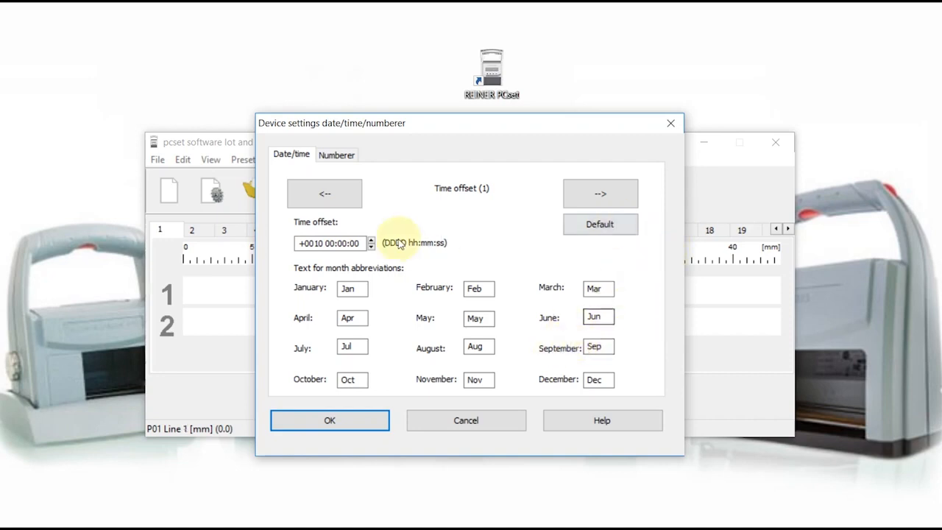
{"action": "left_click", "coordinate": [324, 245]}
{"action": "key", "text": "BackSpace"}
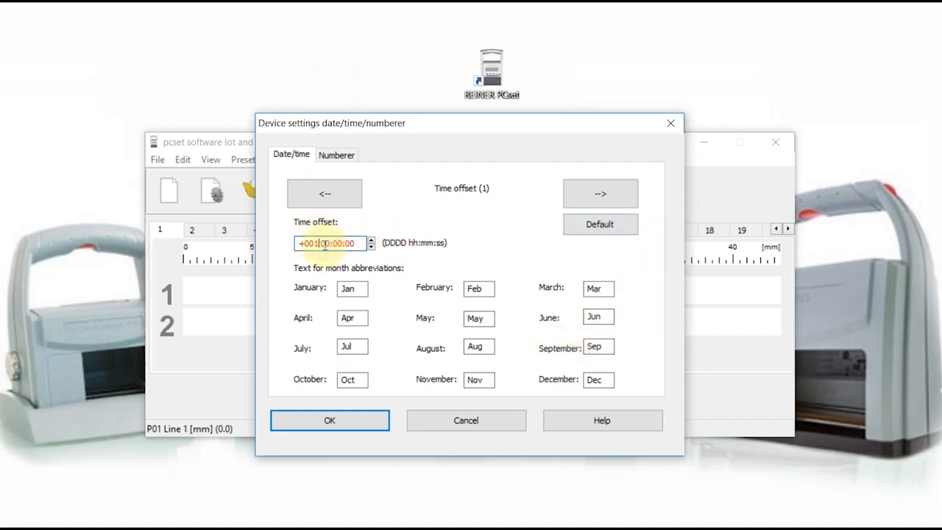
{"action": "key", "text": "BackSpace"}
{"action": "type", "text": "00"}
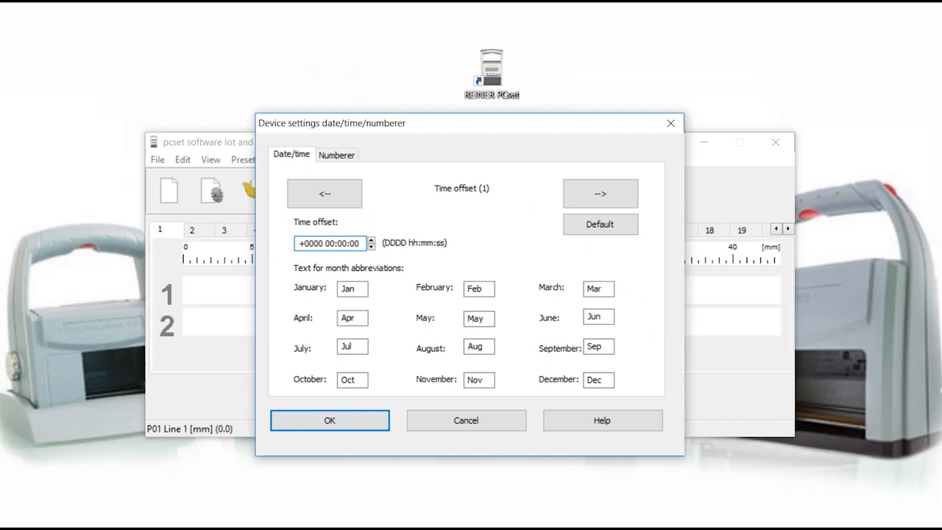
{"action": "key", "text": "BackSpace"}
{"action": "key", "text": "BackSpace"}
{"action": "type", "text": "10"}
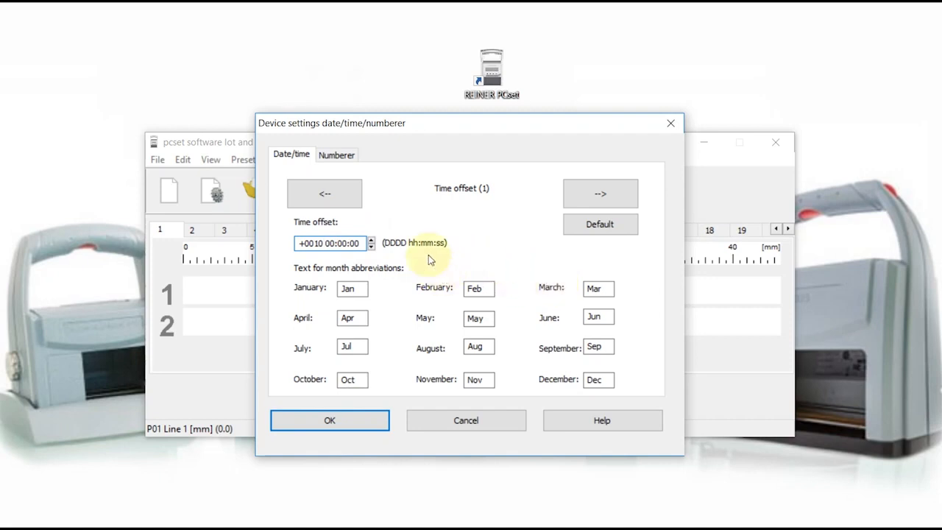
{"action": "left_click", "coordinate": [333, 243]}
{"action": "key", "text": "BackSpace"}
{"action": "type", "text": "2"}
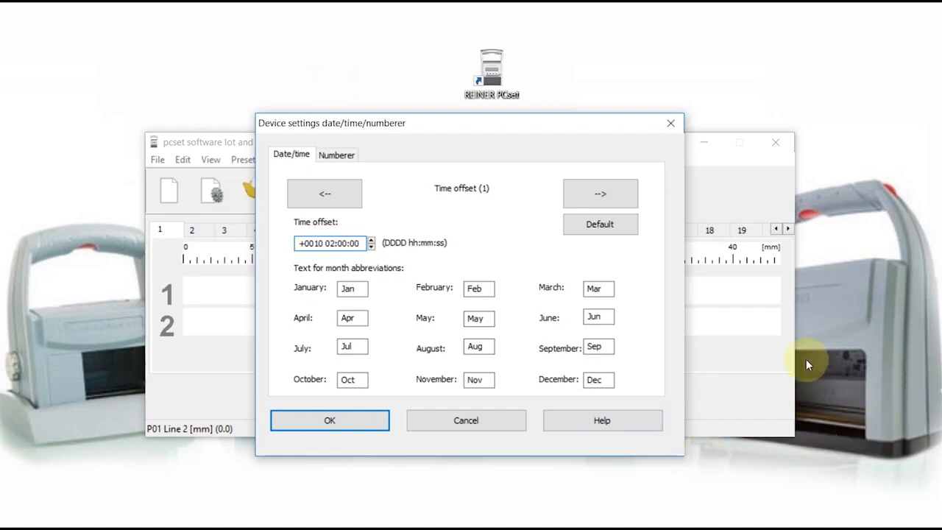
Replace the June month abbreviation with "JU" and accept the device settings
{"action": "left_click_drag", "start_coordinate": [610, 316], "coordinate": [582, 327]}
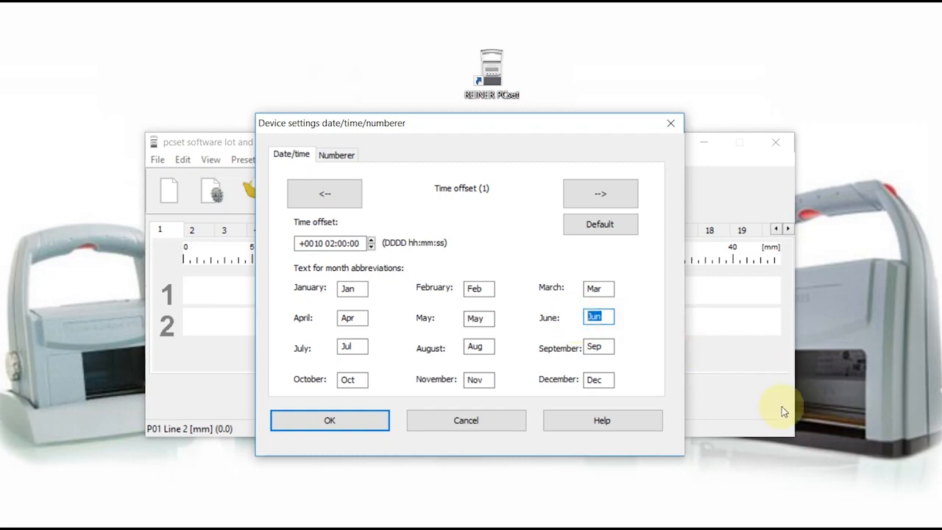
{"action": "type", "text": "JU"}
{"action": "left_click", "coordinate": [335, 418]}
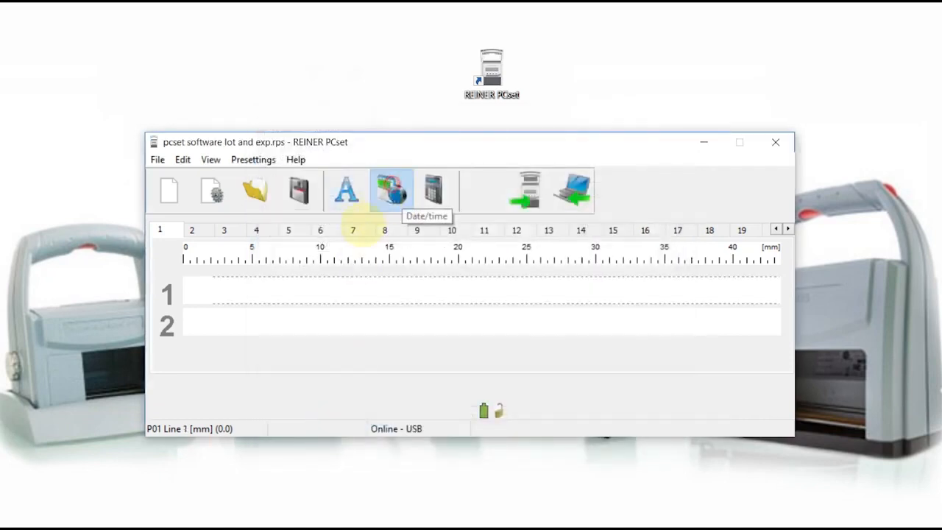
Place the date/time element at the start of line 1 and inspect which time offset it uses
{"action": "left_click", "coordinate": [198, 301]}
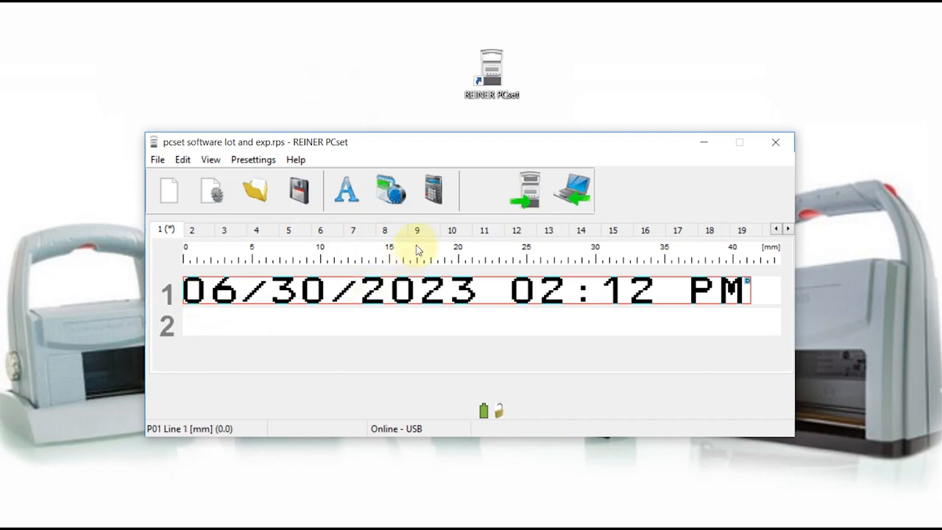
{"action": "right_click", "coordinate": [360, 292]}
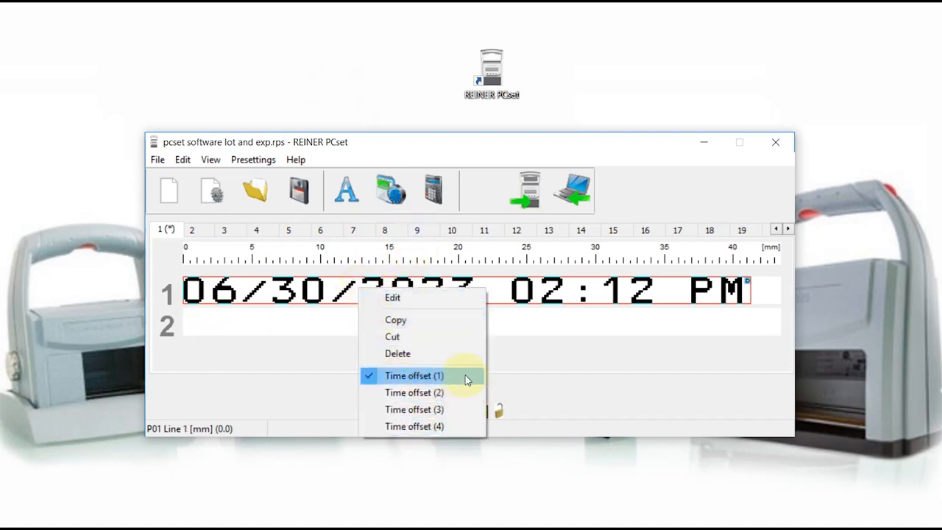
{"action": "left_click", "coordinate": [568, 373]}
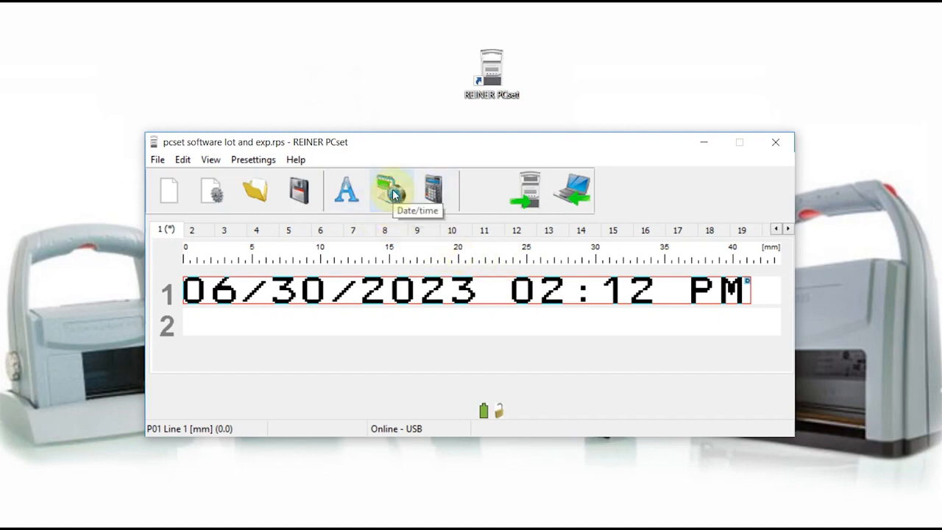
Add a second date/time element at the start of line 2 and assign it Time offset (2)
{"action": "left_click_drag", "start_coordinate": [394, 194], "coordinate": [193, 343]}
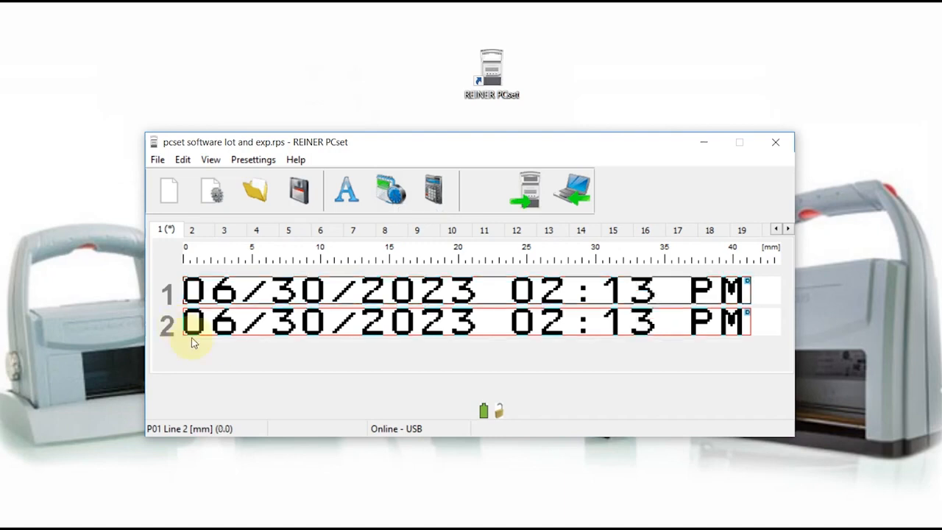
{"action": "right_click", "coordinate": [312, 325]}
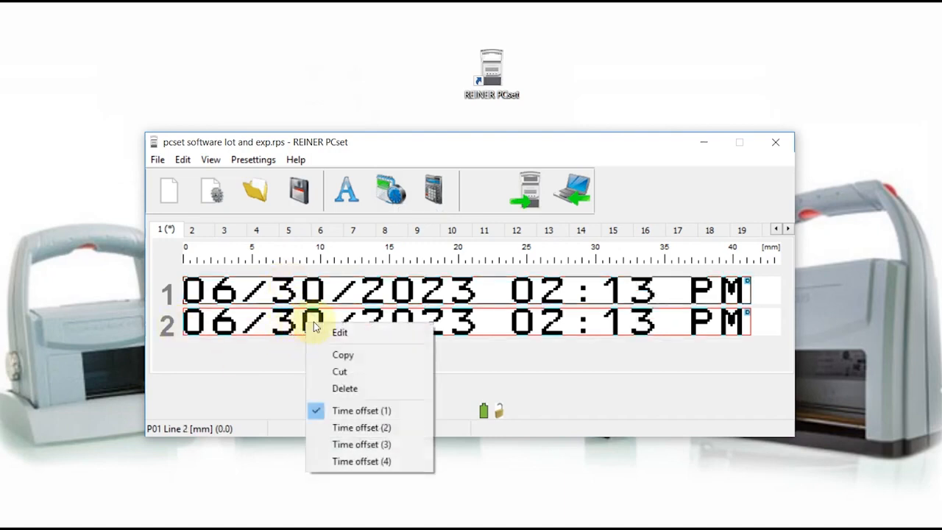
{"action": "left_click", "coordinate": [373, 430]}
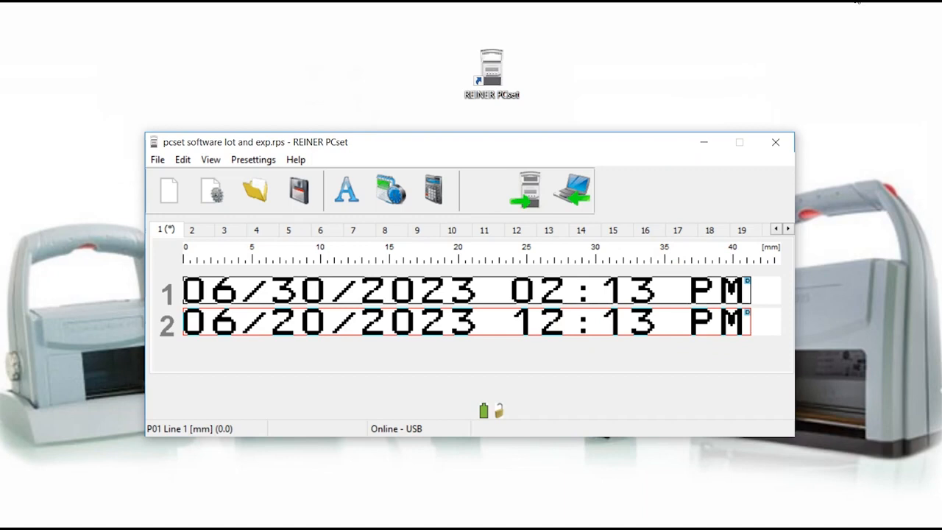
Delete the date/time elements from line 1 and line 2
{"action": "right_click", "coordinate": [331, 292]}
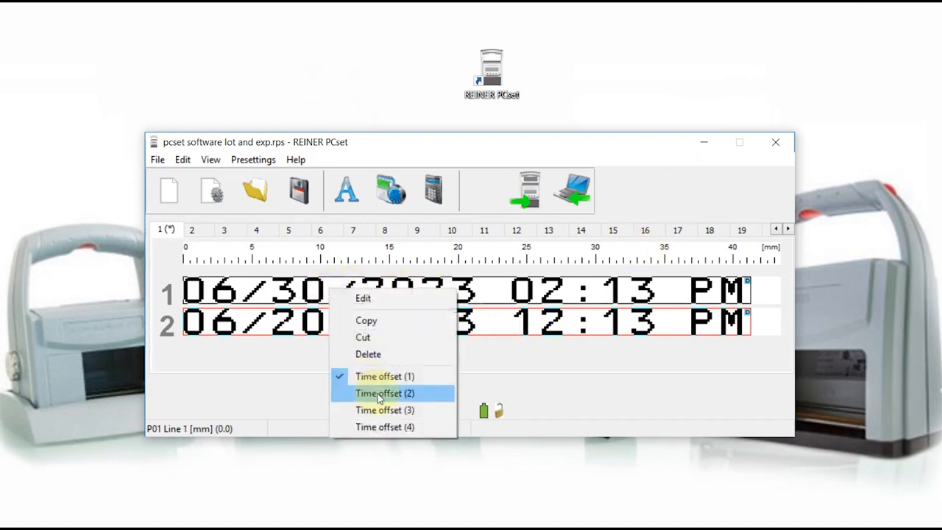
{"action": "left_click", "coordinate": [359, 354]}
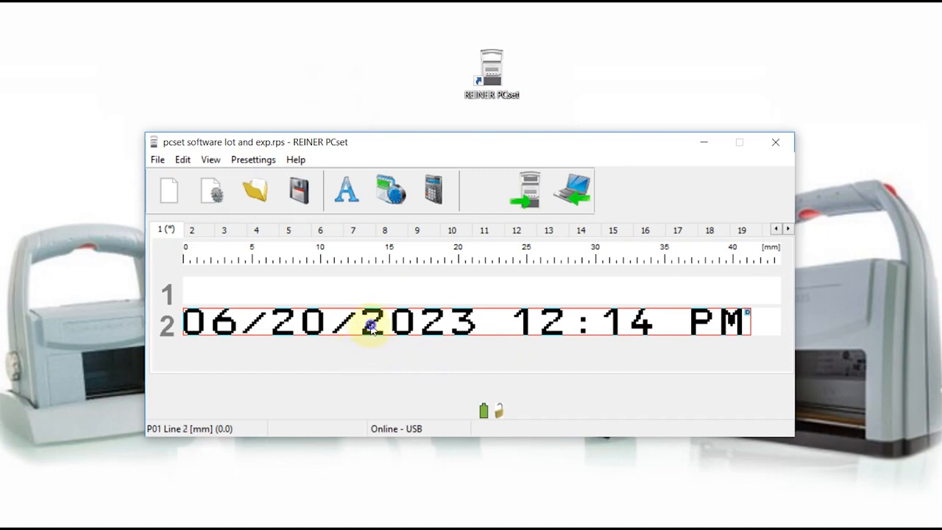
{"action": "right_click", "coordinate": [372, 325]}
{"action": "left_click", "coordinate": [406, 396]}
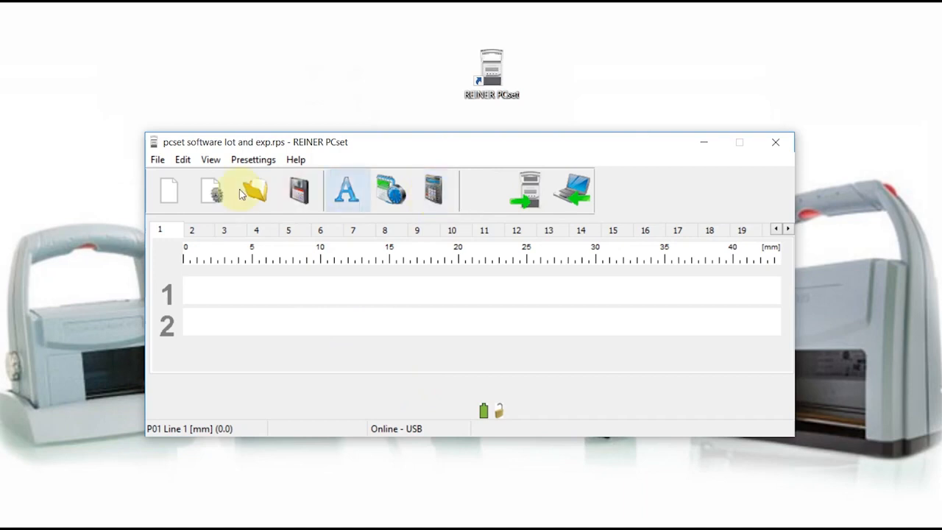
Open the date/time/numberer device settings and view the numberer settings
{"action": "left_click", "coordinate": [158, 159]}
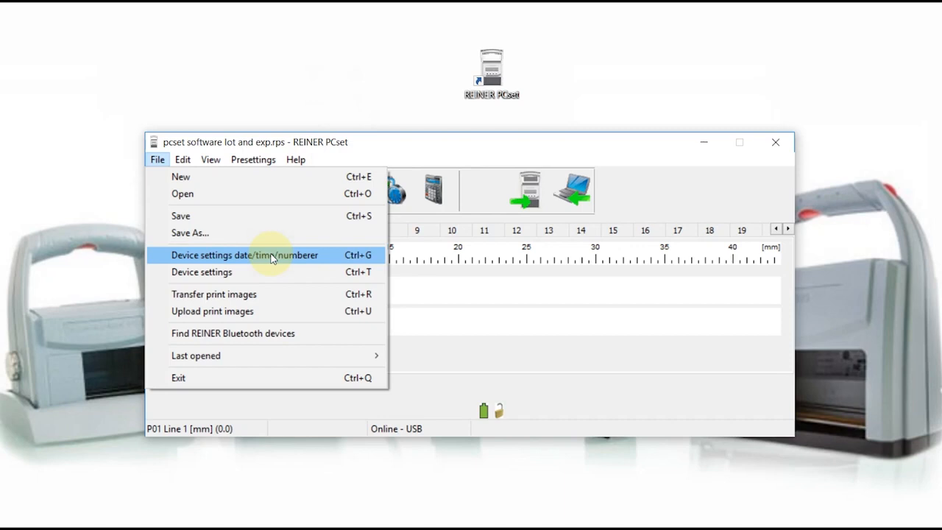
{"action": "left_click", "coordinate": [272, 256]}
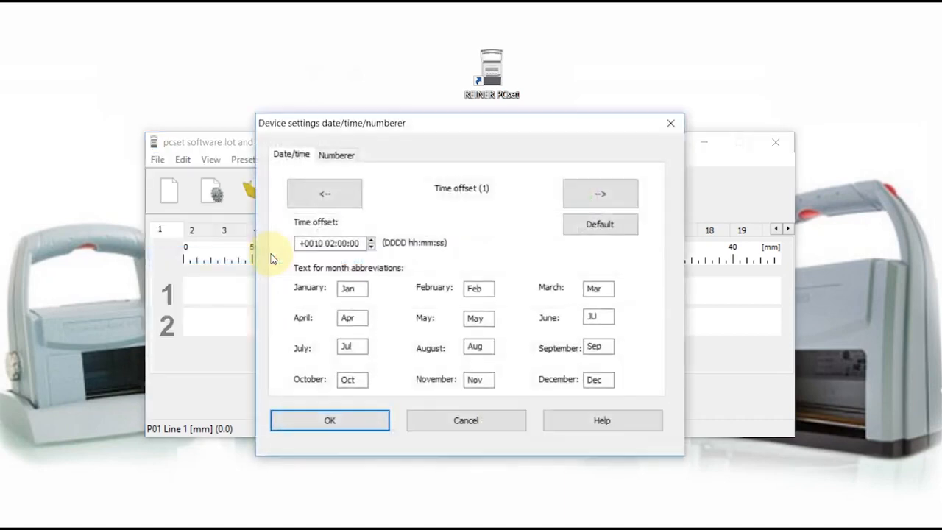
{"action": "left_click", "coordinate": [335, 156]}
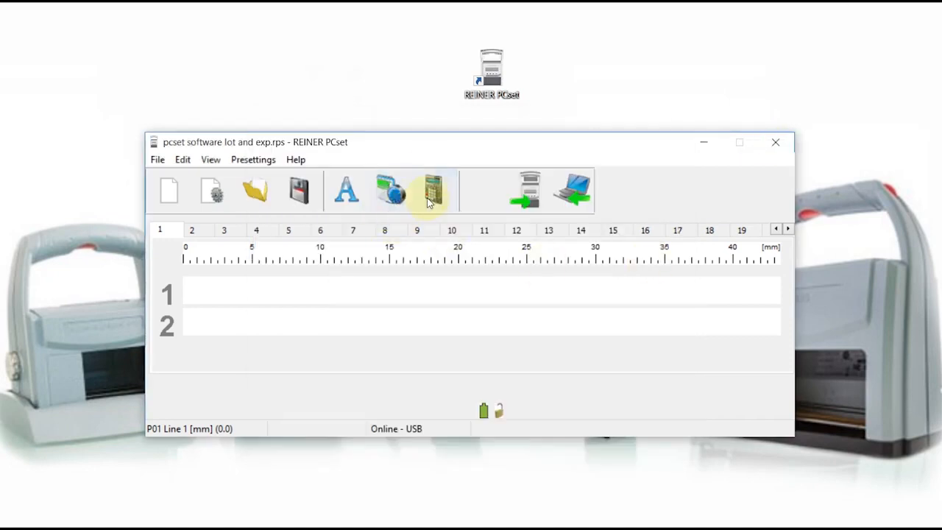
Examine the font choices for a new numberer element and accept the narrow font
{"action": "left_click", "coordinate": [432, 201]}
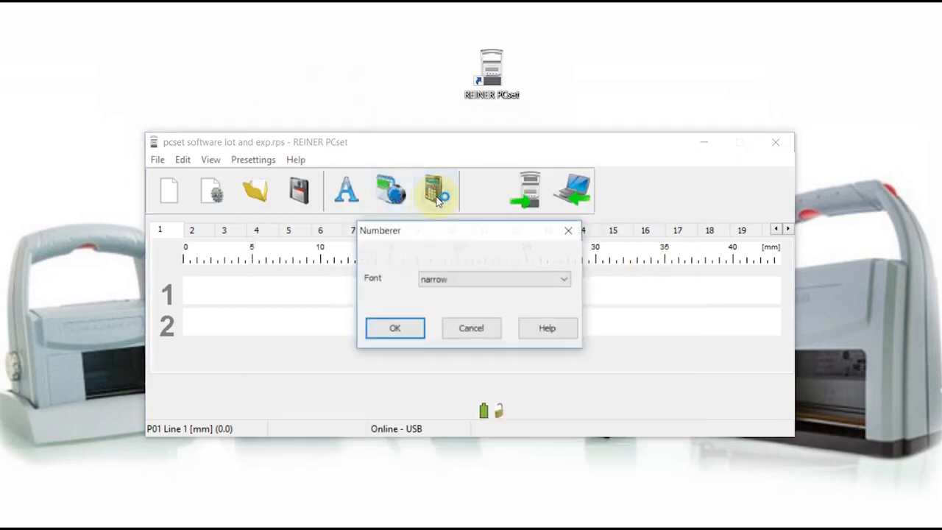
{"action": "left_click", "coordinate": [433, 278]}
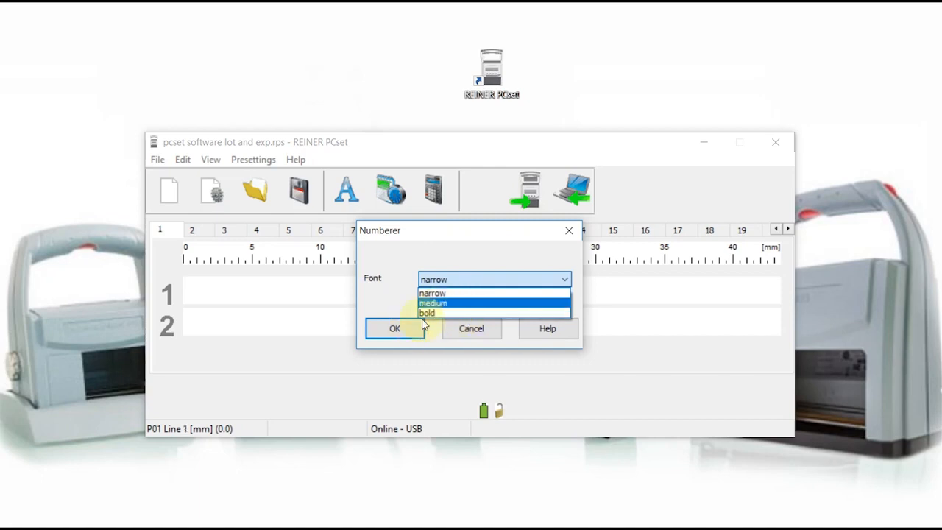
{"action": "left_click", "coordinate": [396, 329]}
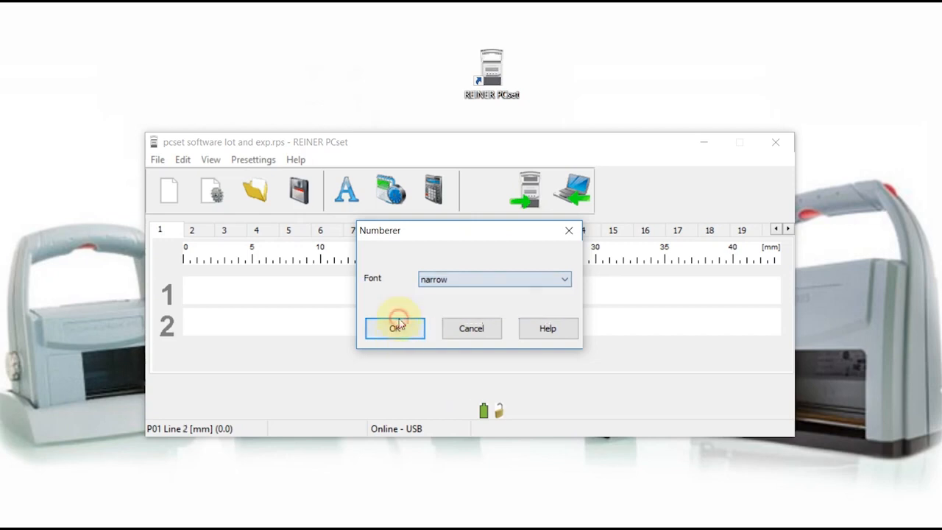
{"action": "left_click", "coordinate": [396, 329]}
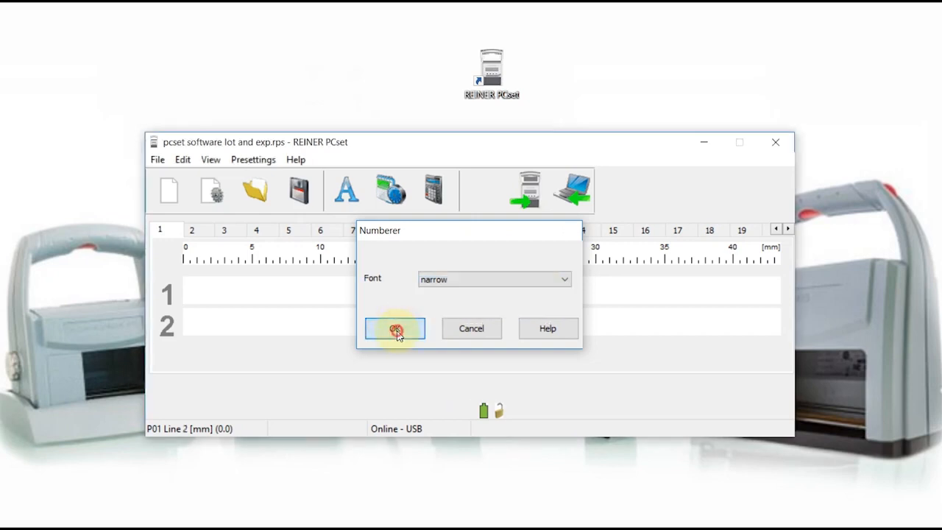
Reopen the numberer device settings, look through all four numberers and return to numberer (1)
{"action": "left_click", "coordinate": [217, 192]}
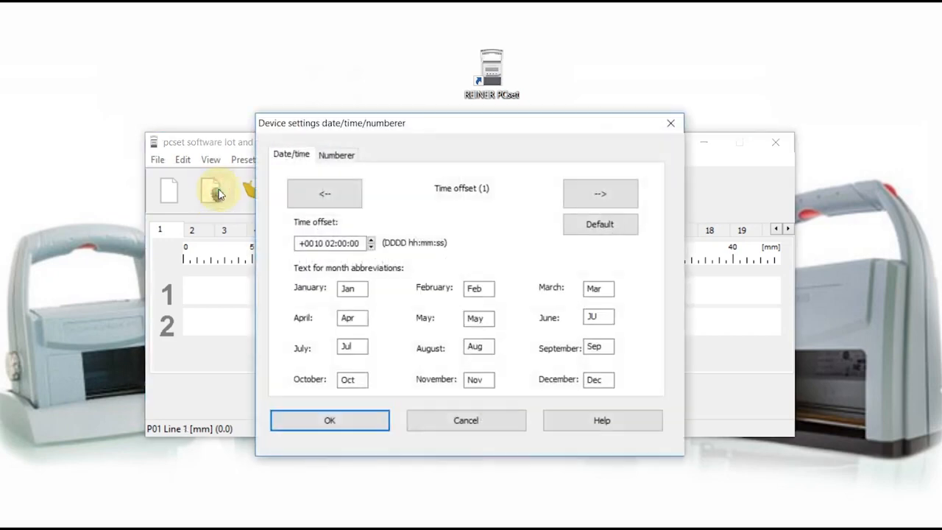
{"action": "left_click", "coordinate": [347, 156]}
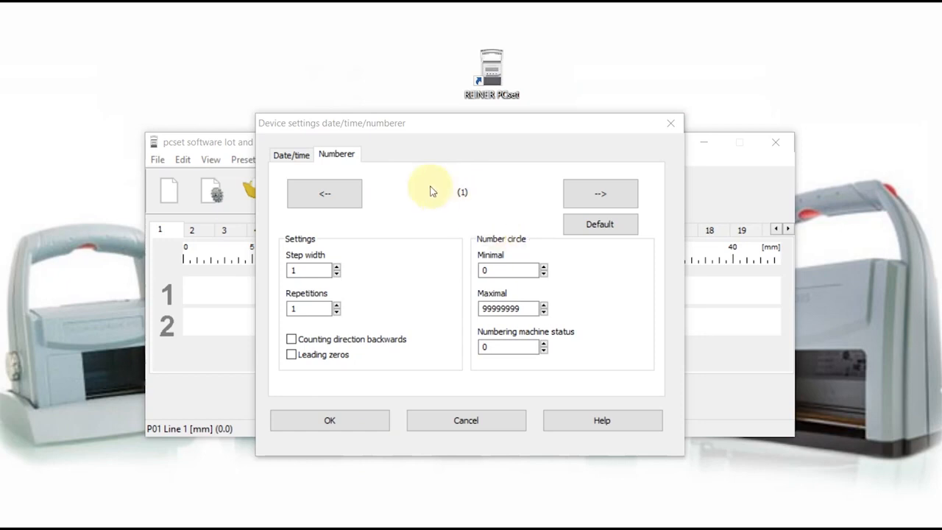
{"action": "left_click", "coordinate": [598, 199]}
{"action": "left_click", "coordinate": [599, 200]}
{"action": "left_click", "coordinate": [600, 199]}
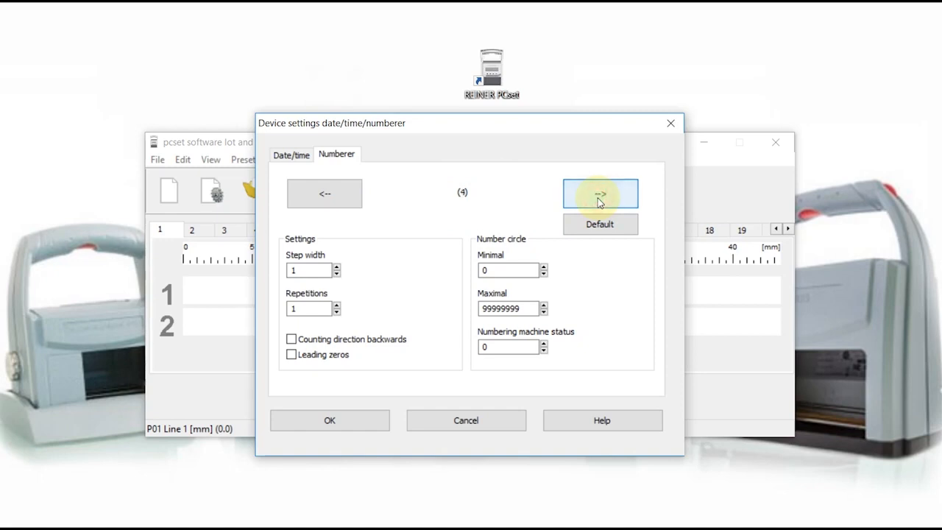
{"action": "left_click", "coordinate": [326, 185]}
{"action": "left_click", "coordinate": [322, 184]}
{"action": "left_click", "coordinate": [322, 184]}
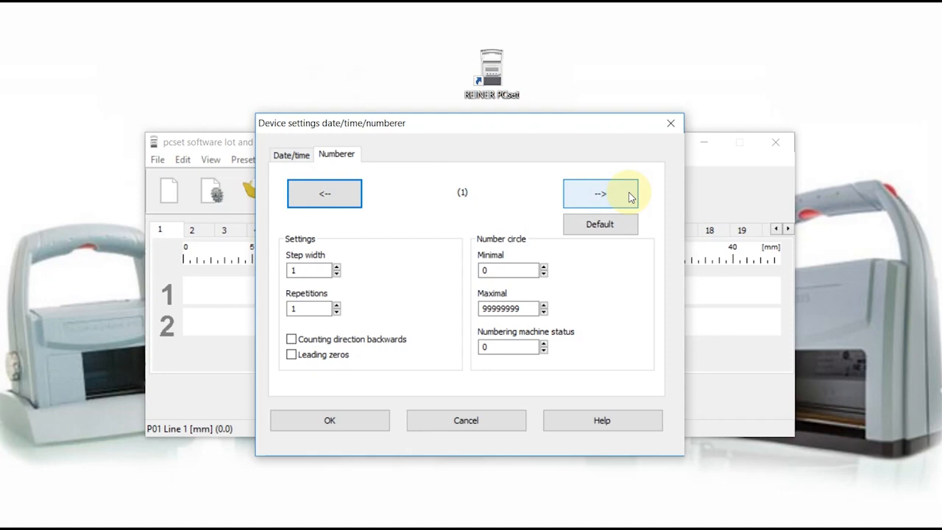
Set the step width of numberer (1) to 1
{"action": "left_click", "coordinate": [847, 6]}
{"action": "double_click", "coordinate": [292, 269]}
{"action": "key", "text": "BackSpace"}
{"action": "type", "text": "1"}
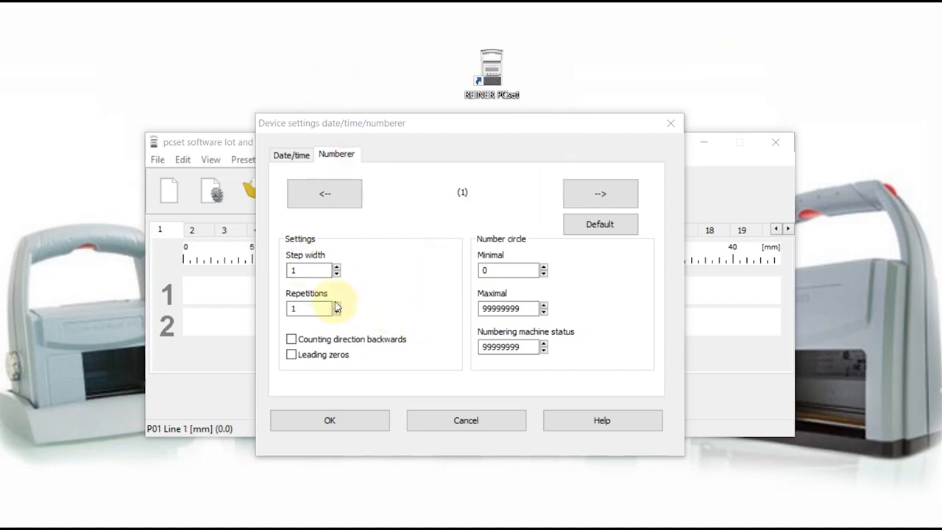
Raise the repetitions of numberer (1) to 5, and bring them back to 1
{"action": "left_click", "coordinate": [337, 305]}
{"action": "left_click", "coordinate": [336, 304]}
{"action": "left_click", "coordinate": [337, 304]}
{"action": "left_click", "coordinate": [336, 304]}
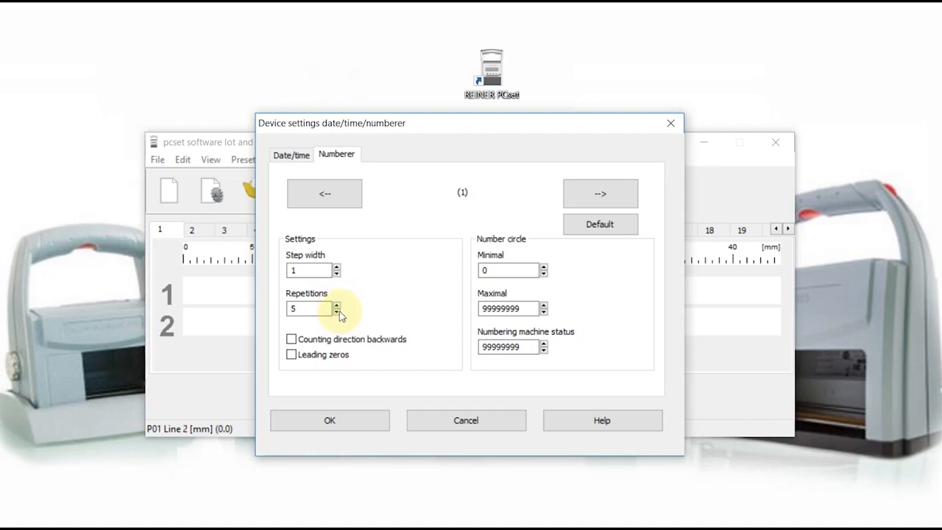
{"action": "left_click", "coordinate": [336, 312]}
{"action": "left_click", "coordinate": [336, 312]}
{"action": "left_click", "coordinate": [336, 312]}
{"action": "left_click", "coordinate": [336, 312]}
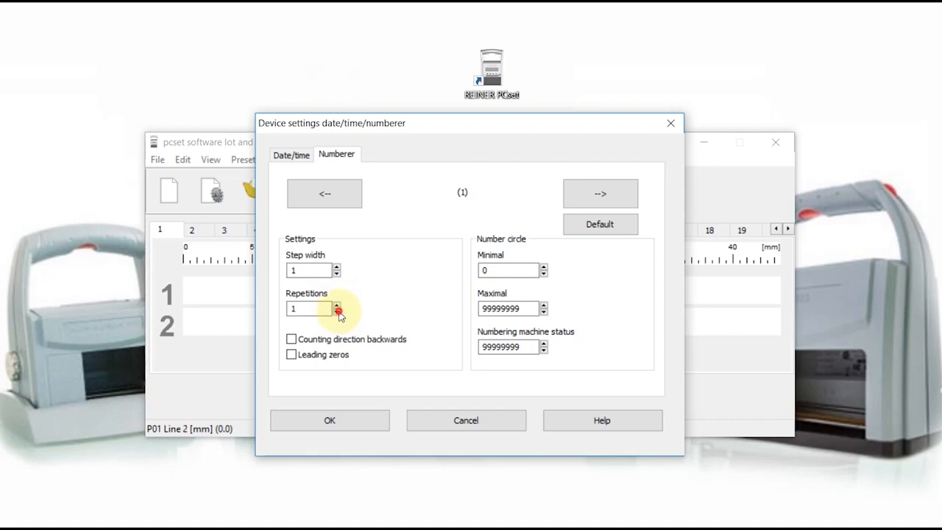
Try the backward counting direction and leading zeros options of numberer (1), leaving both off
{"action": "left_click", "coordinate": [291, 340]}
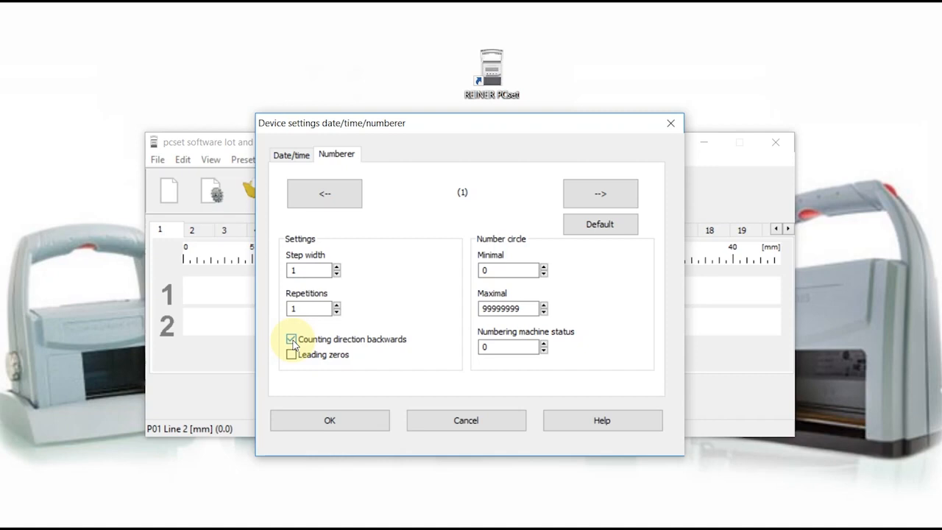
{"action": "left_click", "coordinate": [292, 339]}
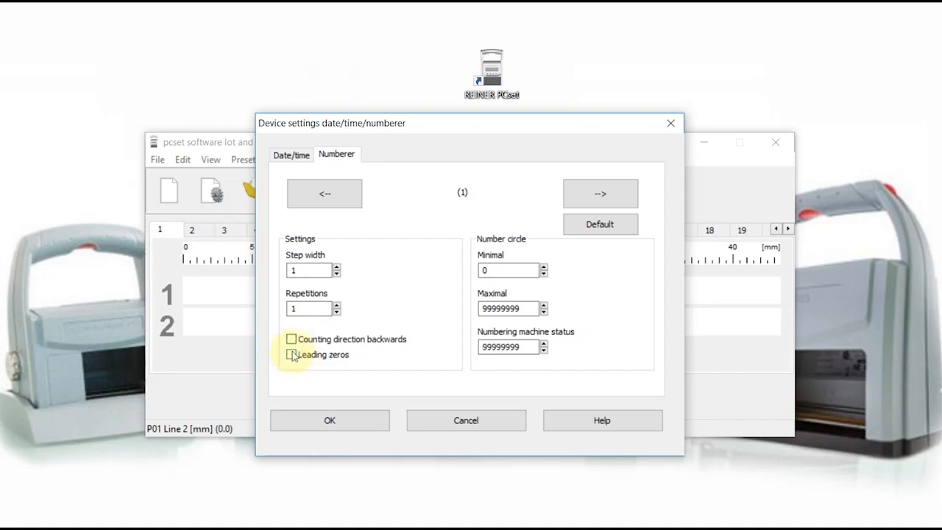
{"action": "left_click", "coordinate": [293, 355]}
{"action": "left_click", "coordinate": [291, 355]}
{"action": "left_click", "coordinate": [291, 356]}
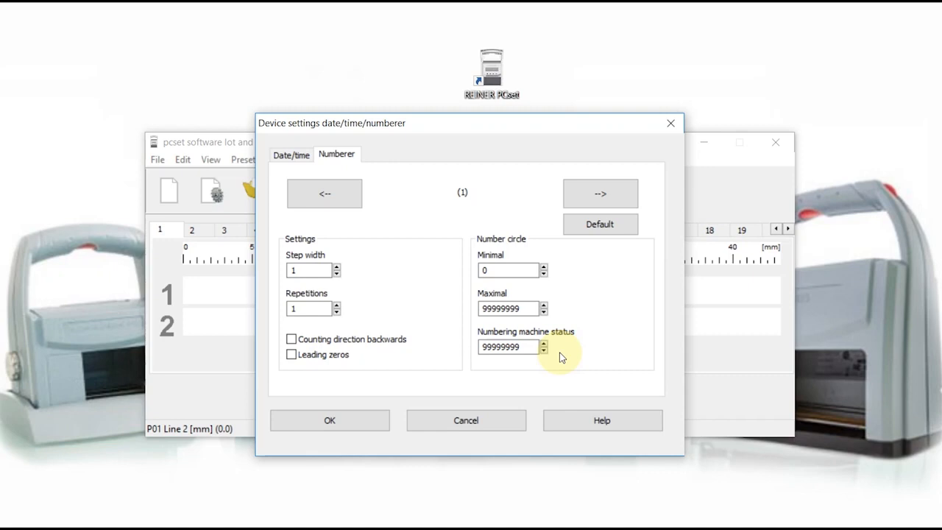
Set the number circle of numberer (1) to a minimal value of 7 and a maximal value of 10
{"action": "double_click", "coordinate": [504, 270]}
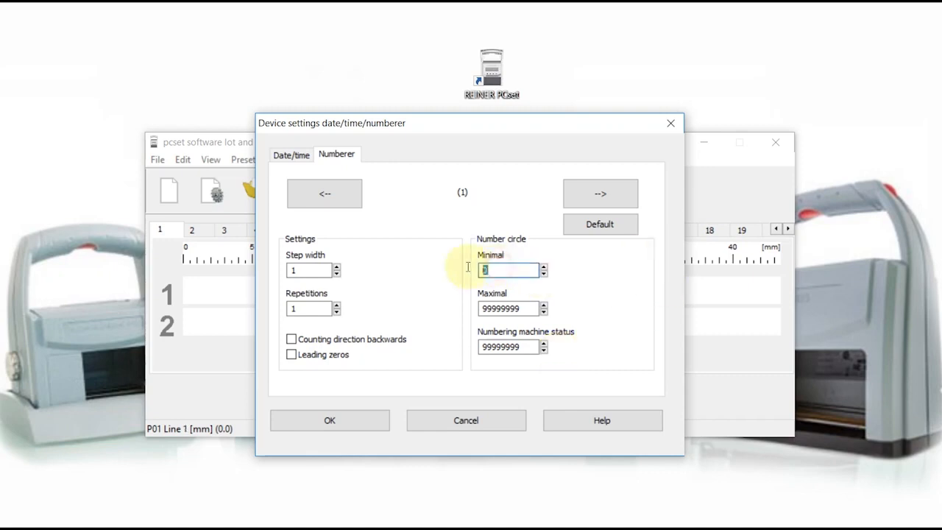
{"action": "type", "text": "7"}
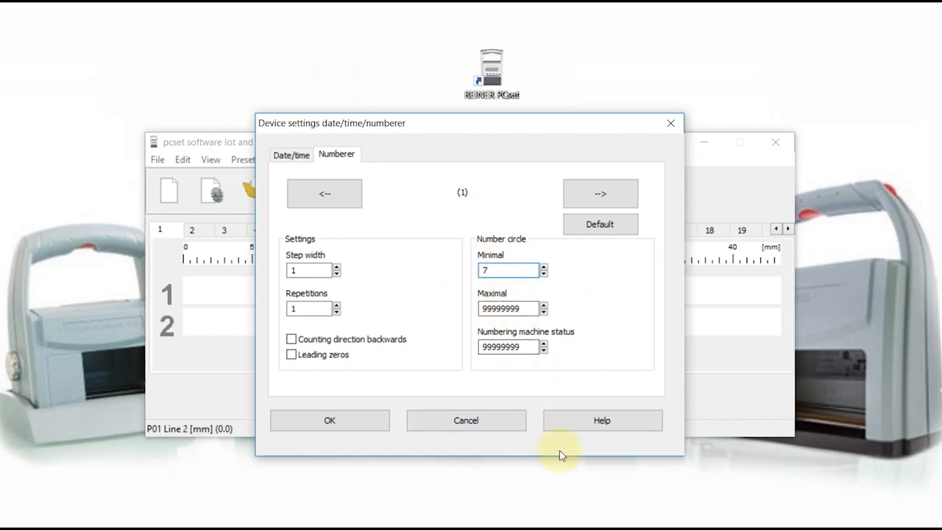
{"action": "left_click_drag", "start_coordinate": [542, 345], "coordinate": [452, 343]}
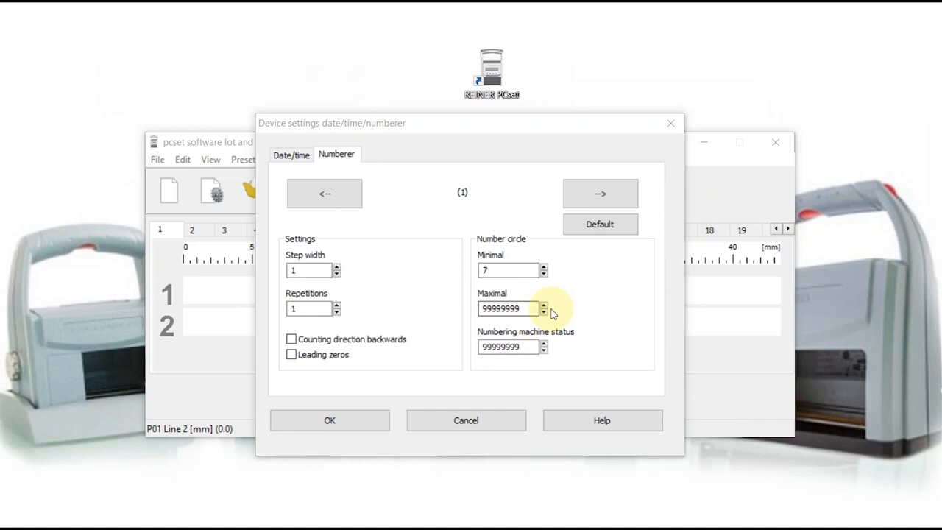
{"action": "left_click_drag", "start_coordinate": [537, 308], "coordinate": [444, 306]}
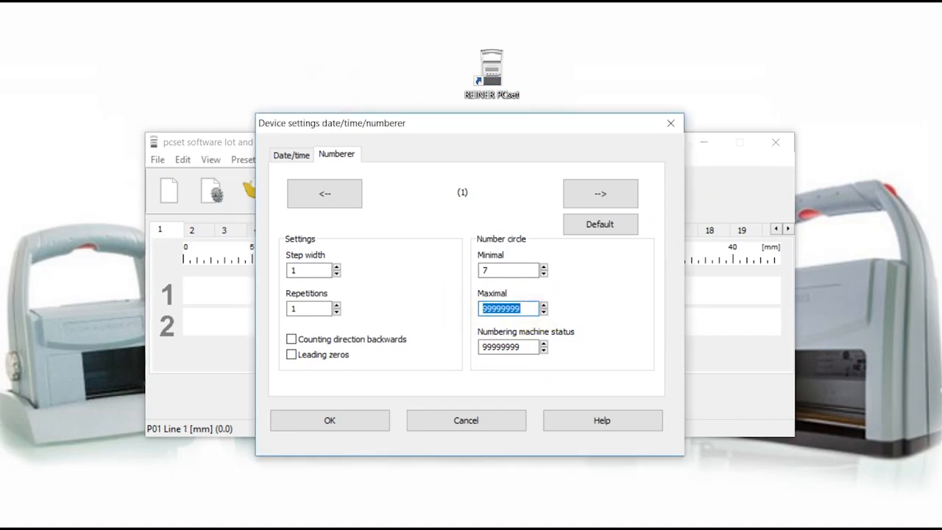
{"action": "type", "text": "10"}
Set the numbering machine status to 10, change it to 8, and set the minimal value to 1
{"action": "double_click", "coordinate": [515, 346]}
{"action": "type", "text": "10"}
{"action": "left_click_drag", "start_coordinate": [516, 346], "coordinate": [451, 346]}
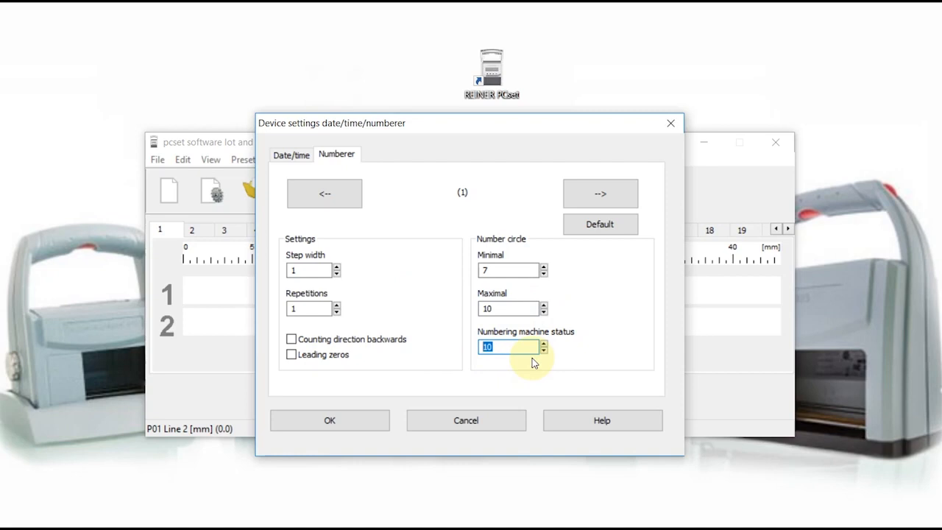
{"action": "type", "text": "8"}
{"action": "left_click_drag", "start_coordinate": [511, 270], "coordinate": [479, 270]}
{"action": "key", "text": "BackSpace"}
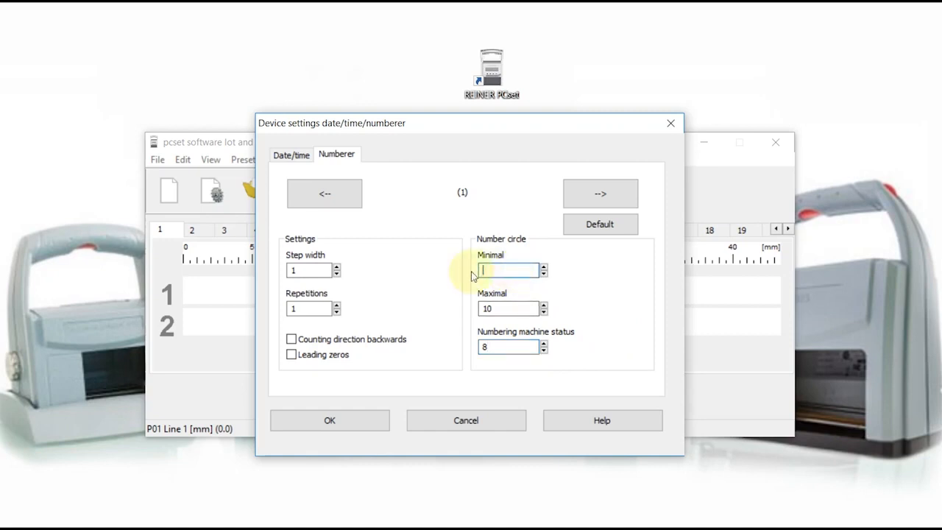
{"action": "type", "text": "1"}
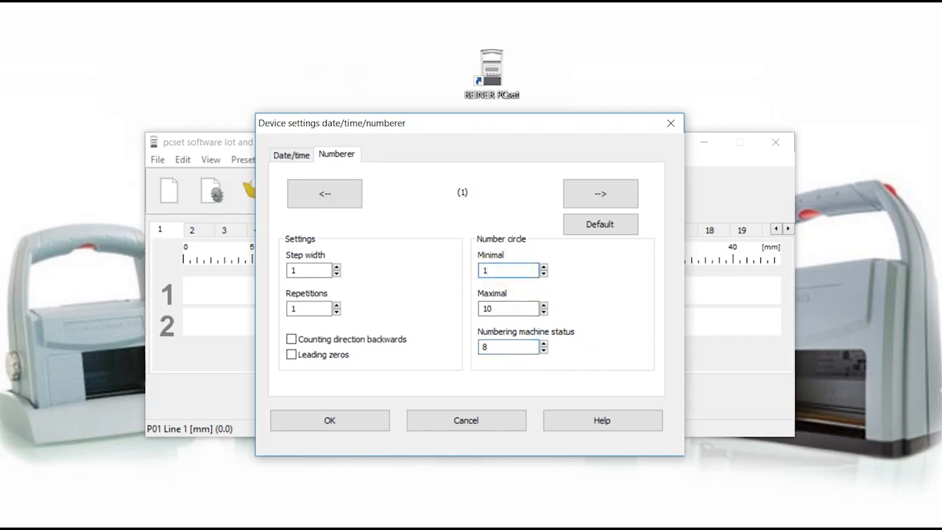
Restore the default settings of numberer (1)
{"action": "double_click", "coordinate": [496, 346]}
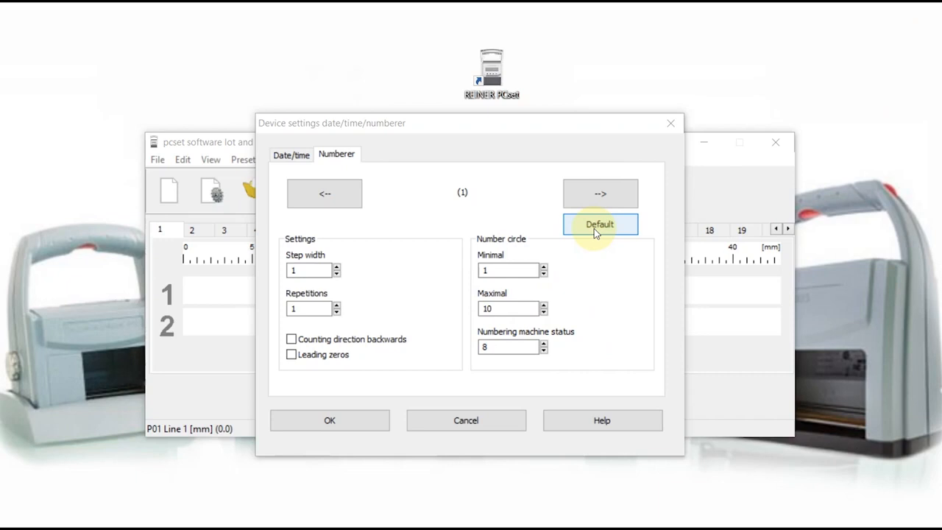
{"action": "left_click", "coordinate": [595, 229]}
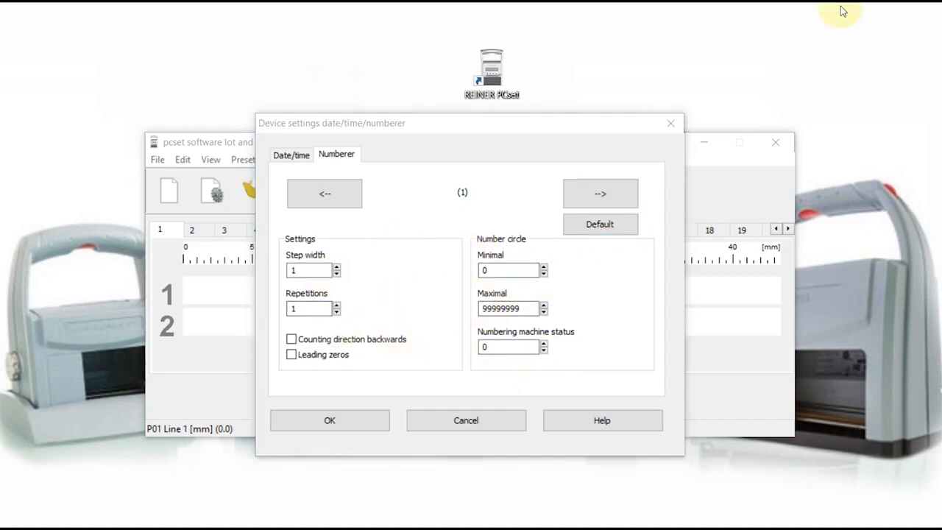
Set the number circle of numberer (1) to minimal 1 and maximal 10, with a numbering machine status of 8
{"action": "double_click", "coordinate": [508, 270]}
{"action": "type", "text": "1"}
{"action": "left_click", "coordinate": [525, 308]}
{"action": "double_click", "coordinate": [525, 308]}
{"action": "type", "text": "10"}
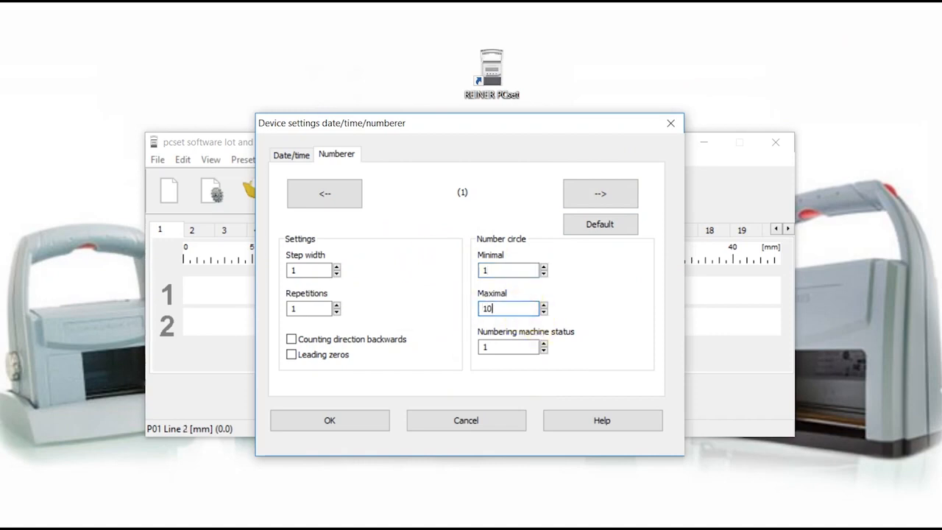
{"action": "double_click", "coordinate": [504, 346]}
{"action": "type", "text": "8"}
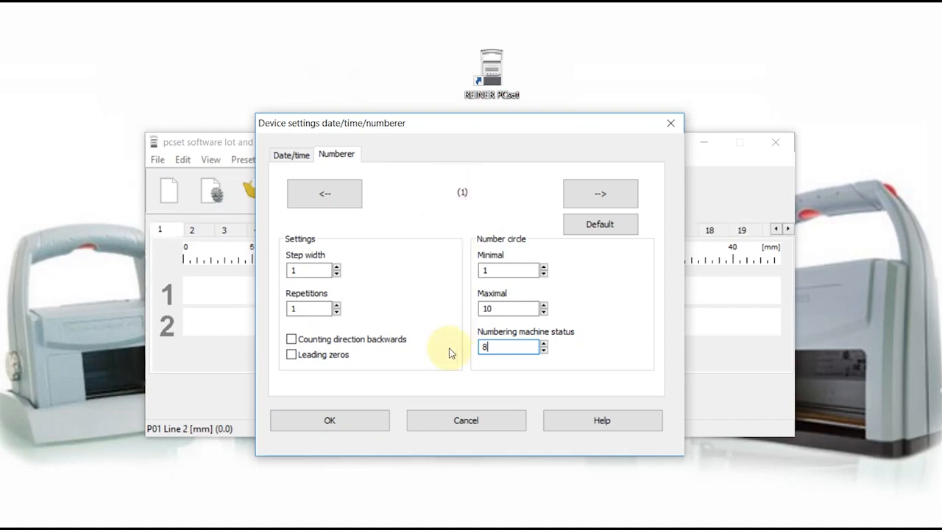
{"action": "left_click", "coordinate": [356, 420]}
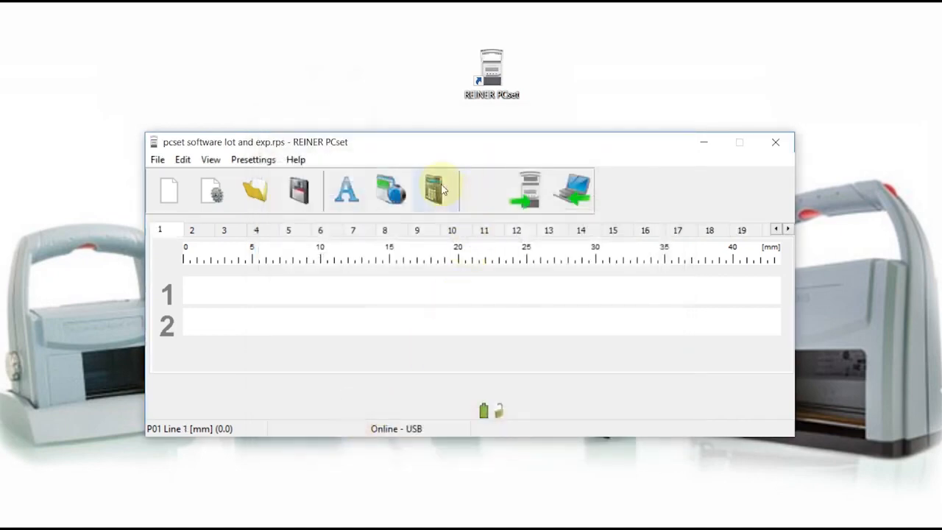
Try a numberer element at the start of line 1 with Numberer (2) assigned, and delete the element
{"action": "left_click", "coordinate": [436, 189]}
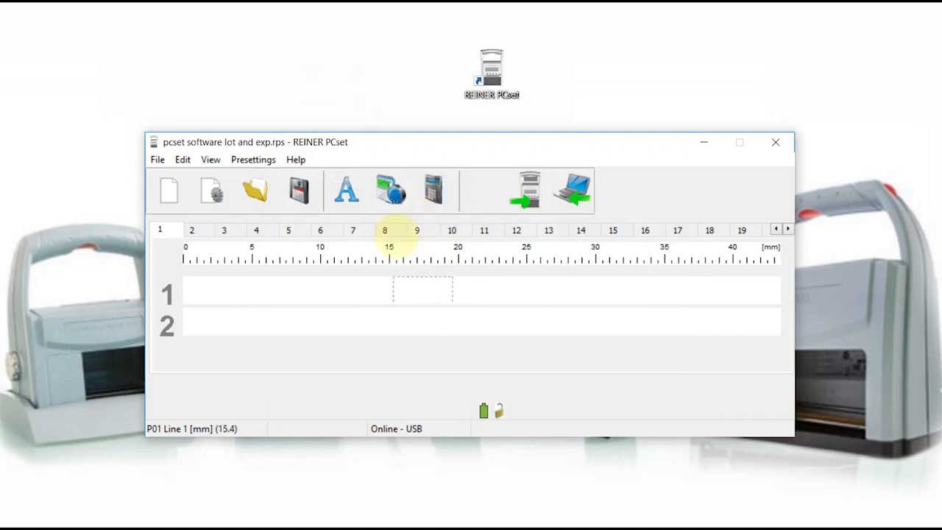
{"action": "left_click", "coordinate": [189, 308]}
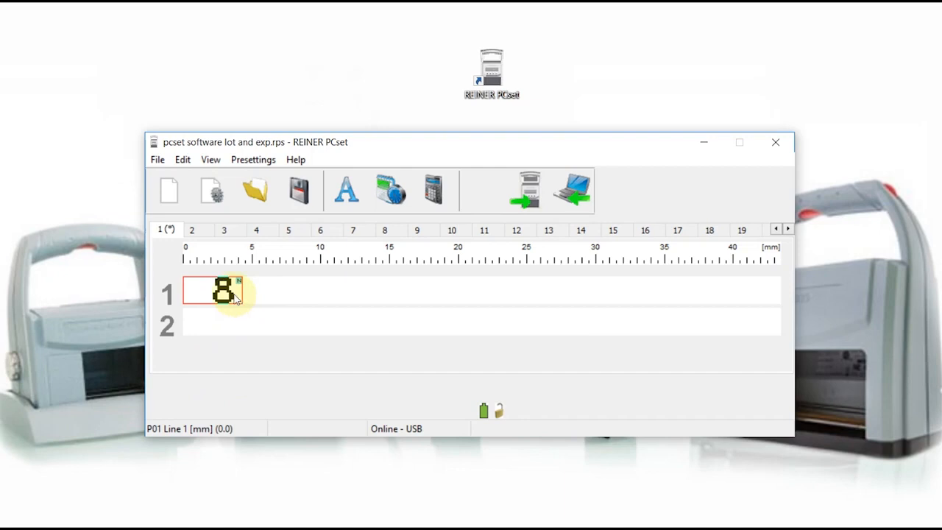
{"action": "right_click", "coordinate": [235, 296]}
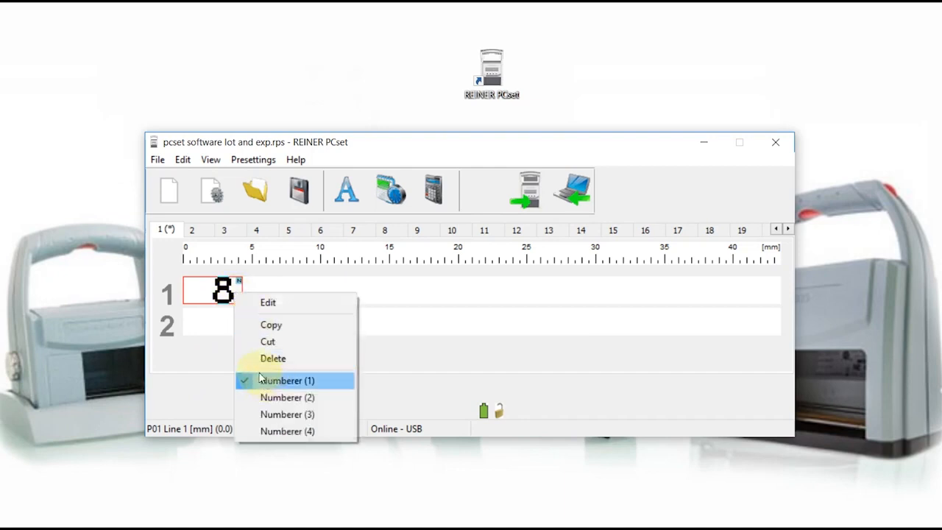
{"action": "left_click", "coordinate": [315, 399]}
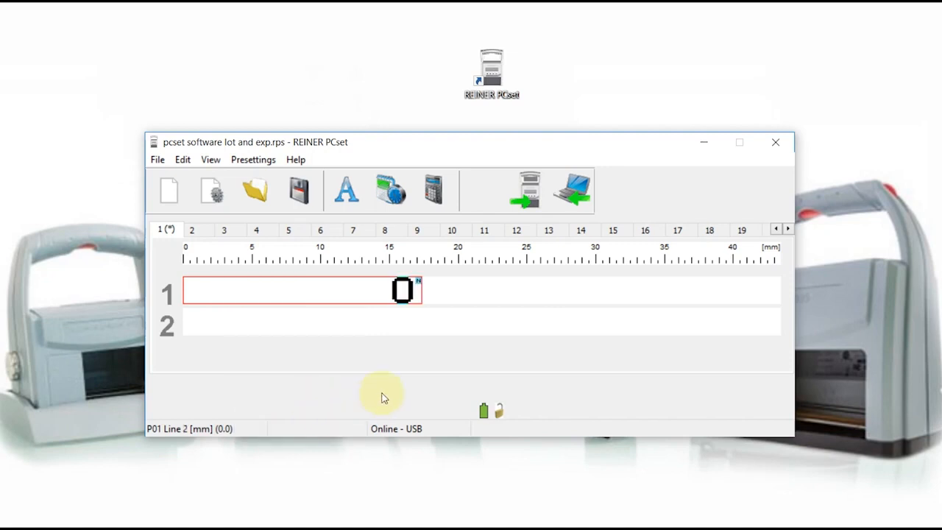
{"action": "right_click", "coordinate": [359, 289]}
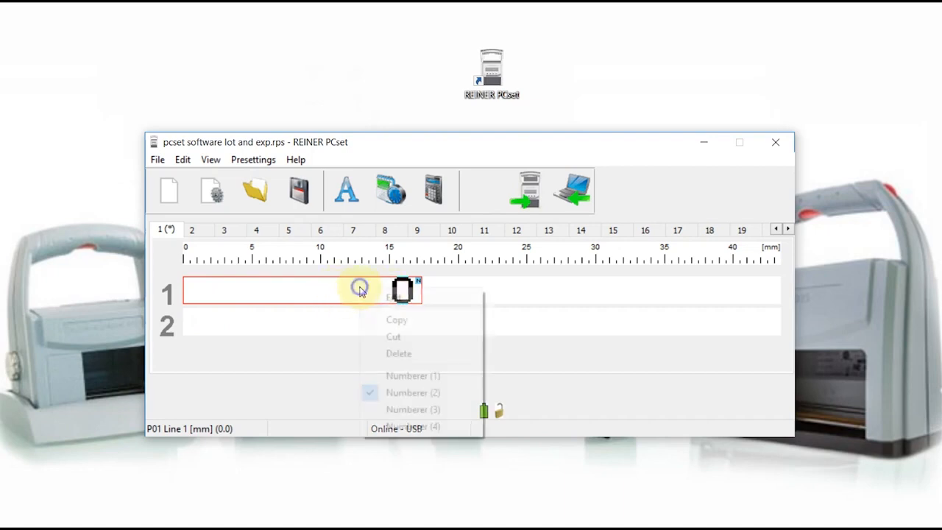
{"action": "left_click", "coordinate": [398, 354]}
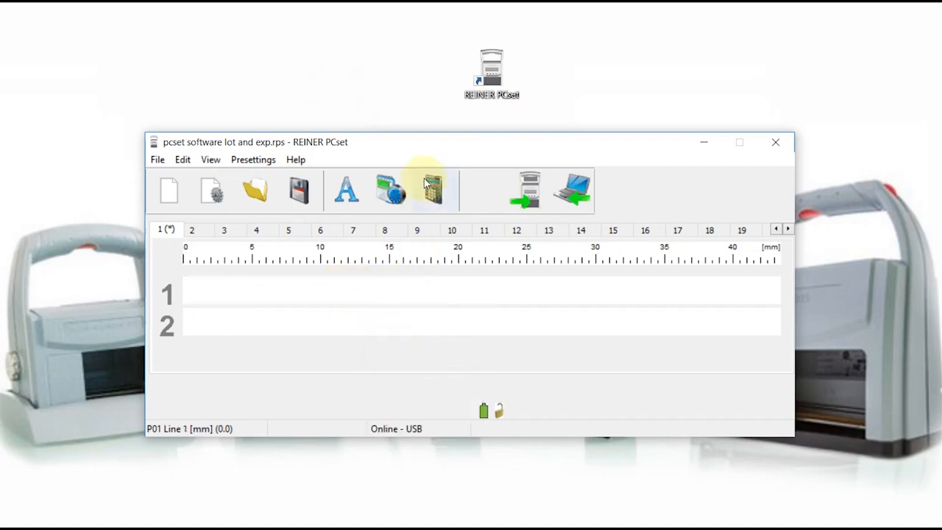
Enable leading zeros for numberer (1) in the device settings
{"action": "left_click", "coordinate": [213, 190]}
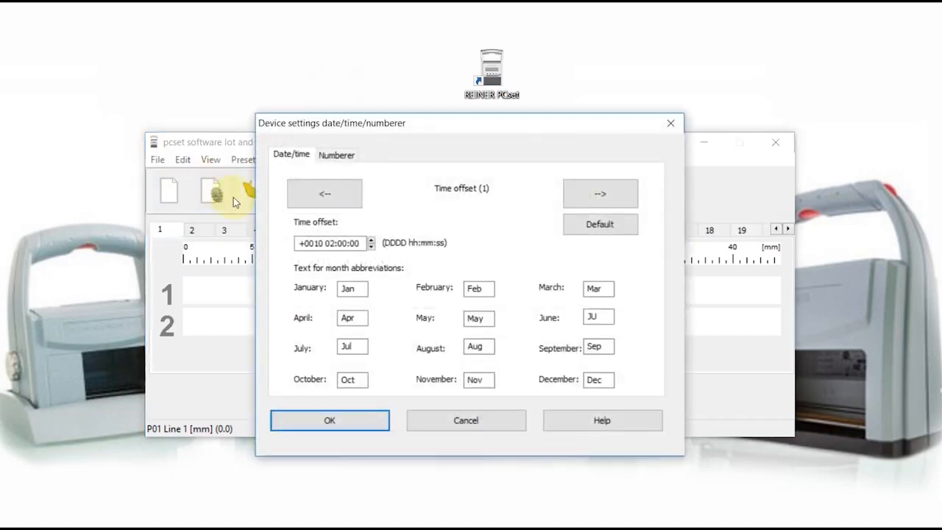
{"action": "left_click", "coordinate": [344, 161]}
{"action": "left_click", "coordinate": [291, 354]}
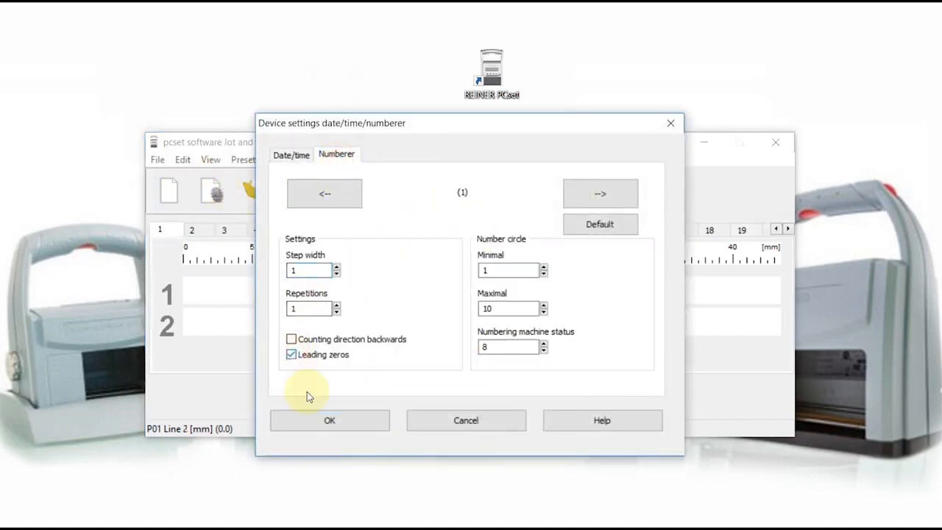
{"action": "left_click", "coordinate": [331, 425]}
{"action": "left_click", "coordinate": [330, 423]}
Place a numberer element at the start of line 1 and assign it to Numberer (2)
{"action": "left_click", "coordinate": [436, 189]}
{"action": "left_click", "coordinate": [204, 305]}
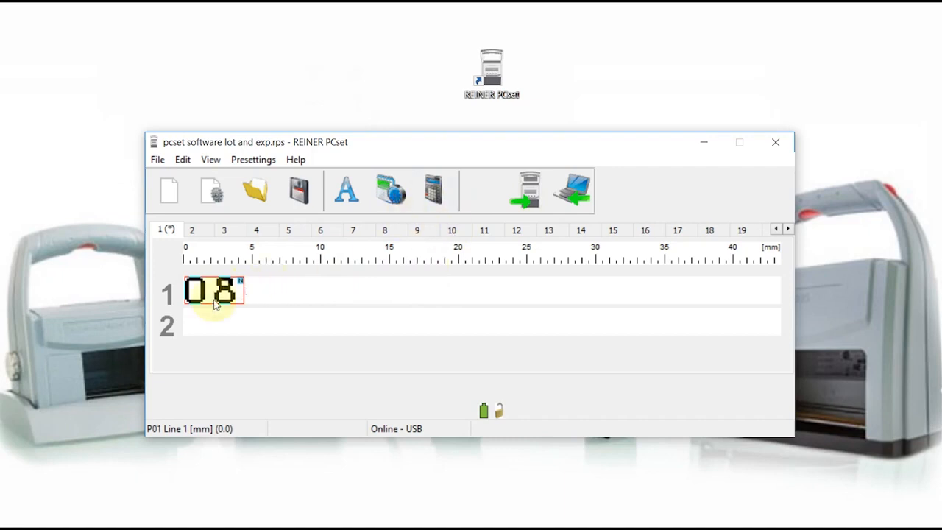
{"action": "right_click", "coordinate": [213, 299]}
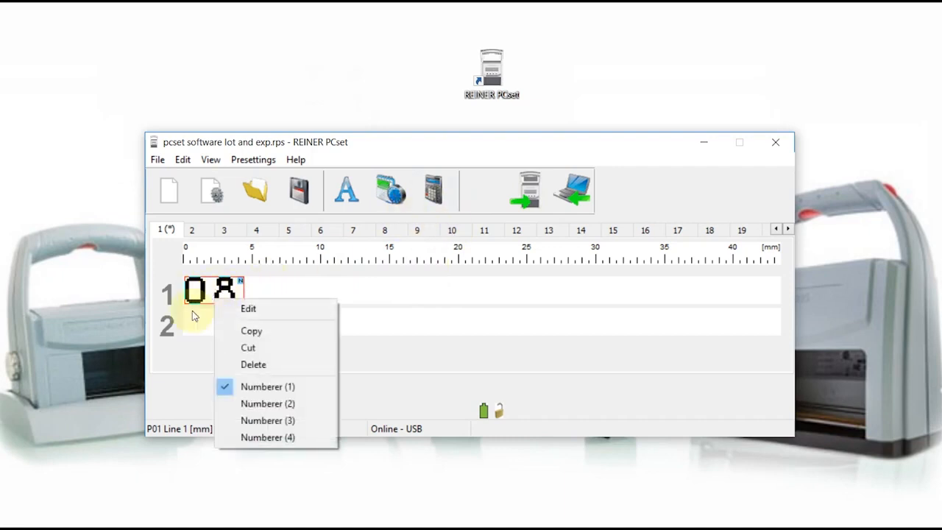
{"action": "left_click", "coordinate": [310, 402]}
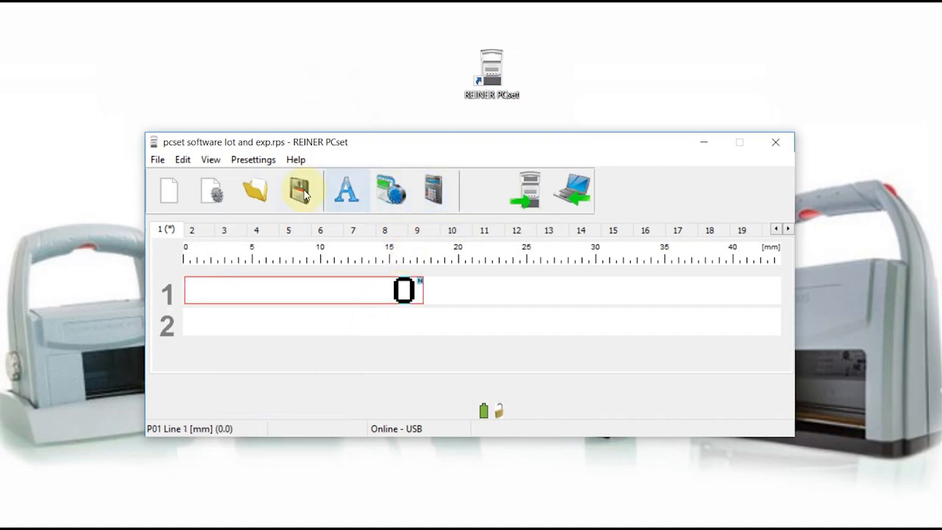
Enable leading zeros for numberer (2) in the device settings
{"action": "left_click", "coordinate": [212, 190]}
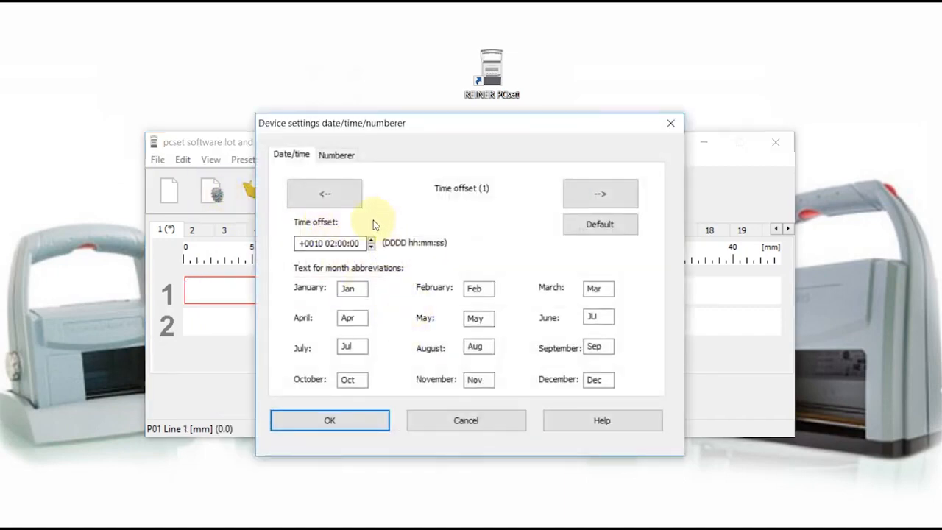
{"action": "left_click", "coordinate": [599, 194]}
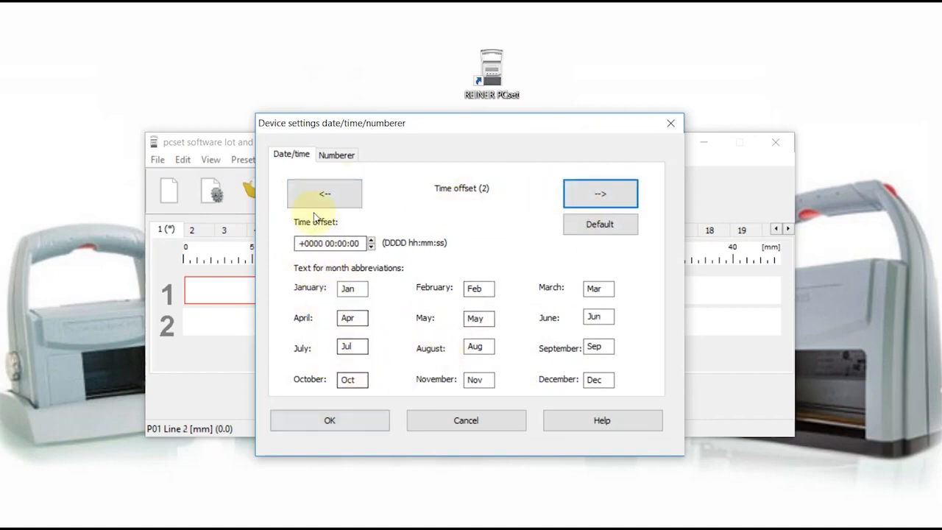
{"action": "left_click", "coordinate": [331, 155]}
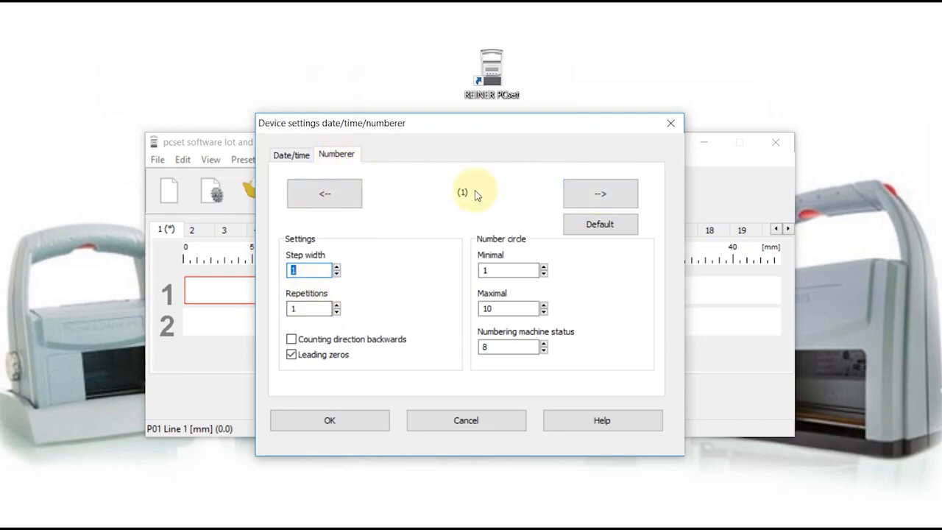
{"action": "left_click", "coordinate": [594, 194]}
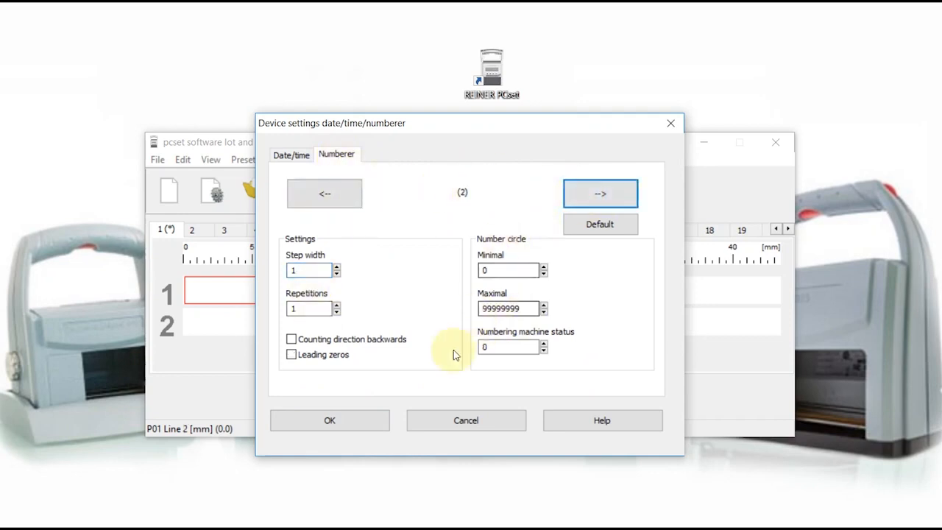
{"action": "left_click", "coordinate": [292, 354]}
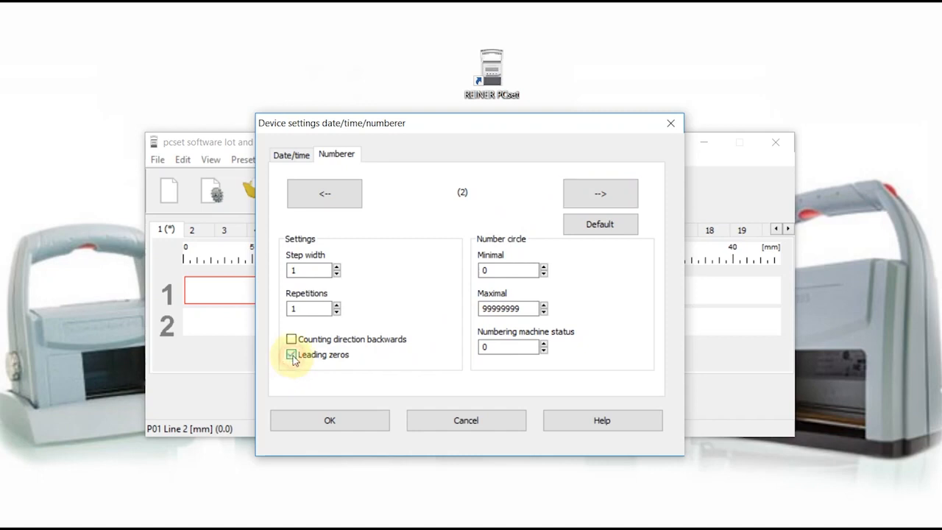
{"action": "left_click", "coordinate": [342, 414]}
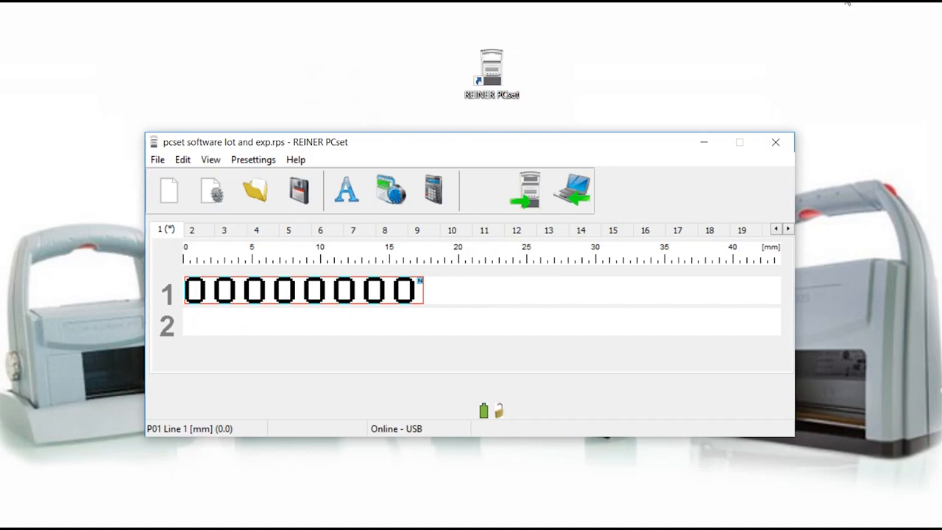
Review the available editing, presetting, help and file commands, including the Bluetooth device search and the recently opened files
{"action": "left_click", "coordinate": [159, 162]}
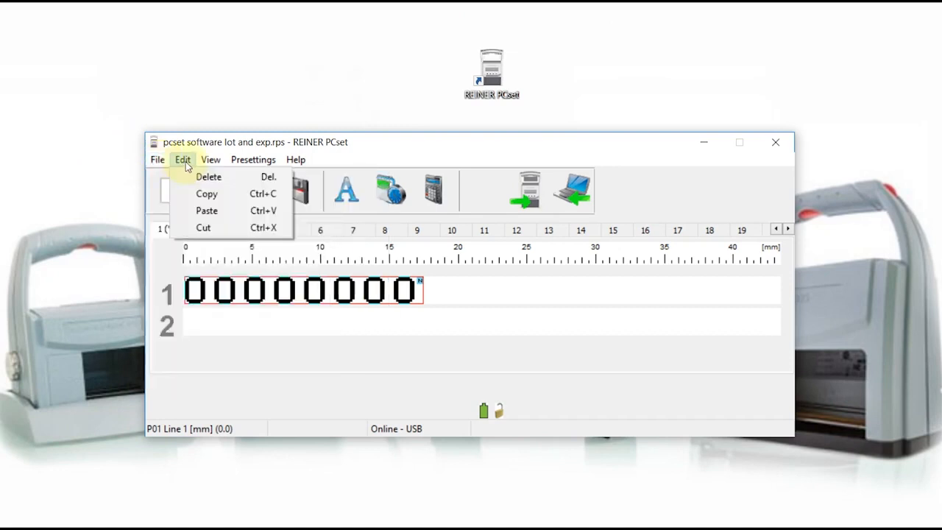
{"action": "mouse_move", "coordinate": [226, 160]}
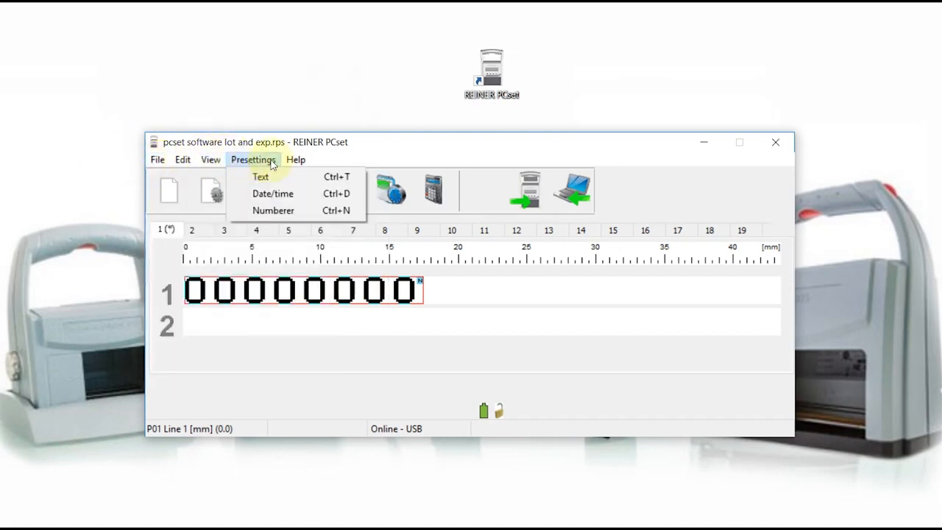
{"action": "mouse_move", "coordinate": [295, 160]}
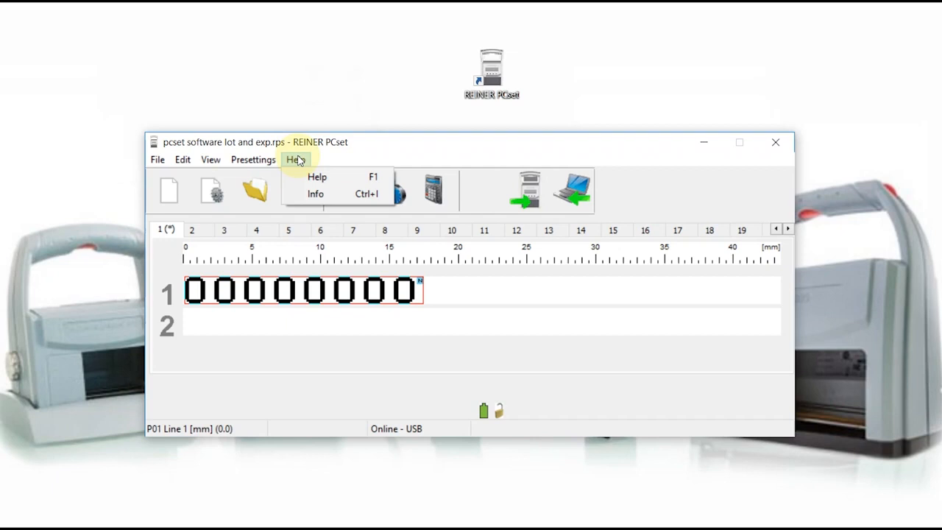
{"action": "left_click", "coordinate": [151, 160]}
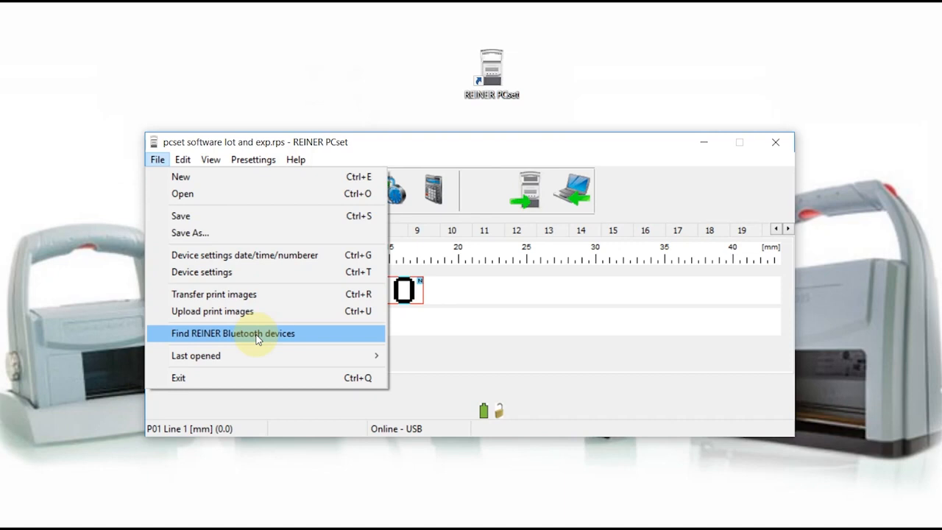
{"action": "mouse_move", "coordinate": [287, 365]}
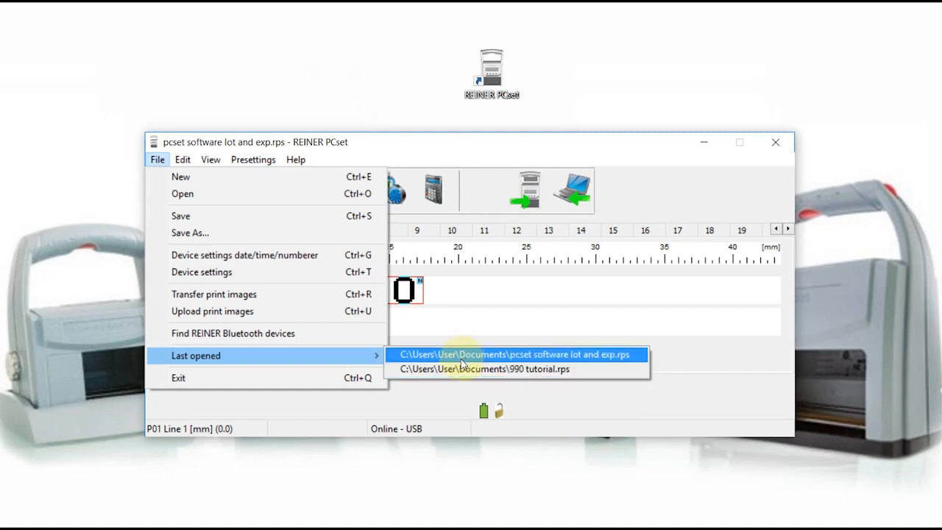
{"action": "left_click", "coordinate": [429, 158]}
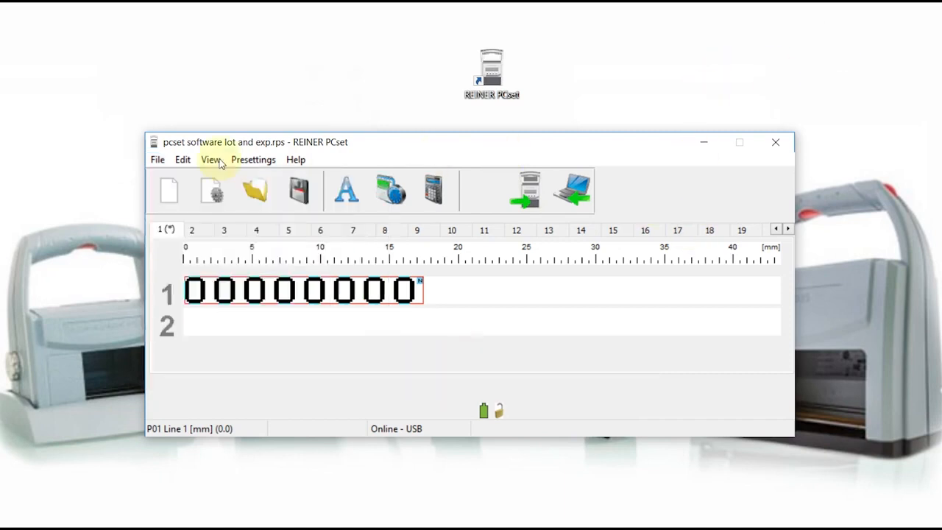
{"action": "left_click", "coordinate": [157, 158]}
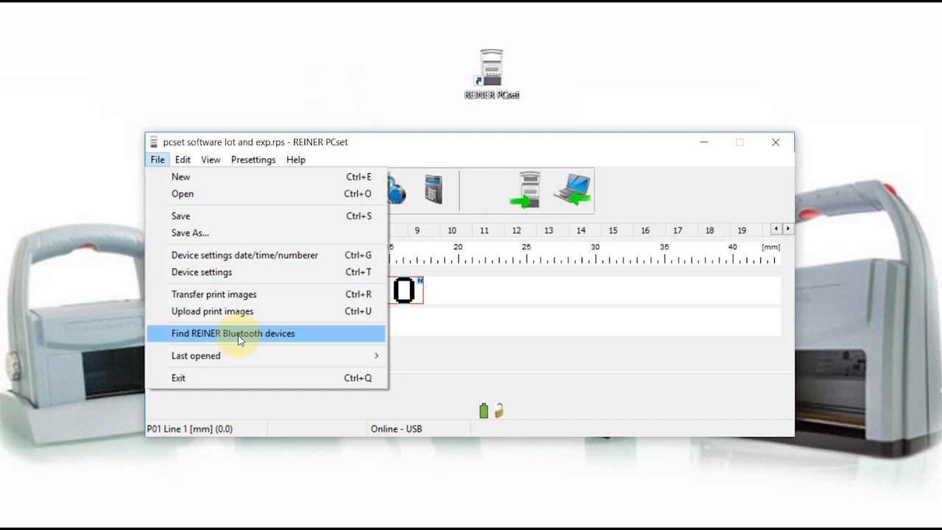
{"action": "left_click", "coordinate": [533, 333]}
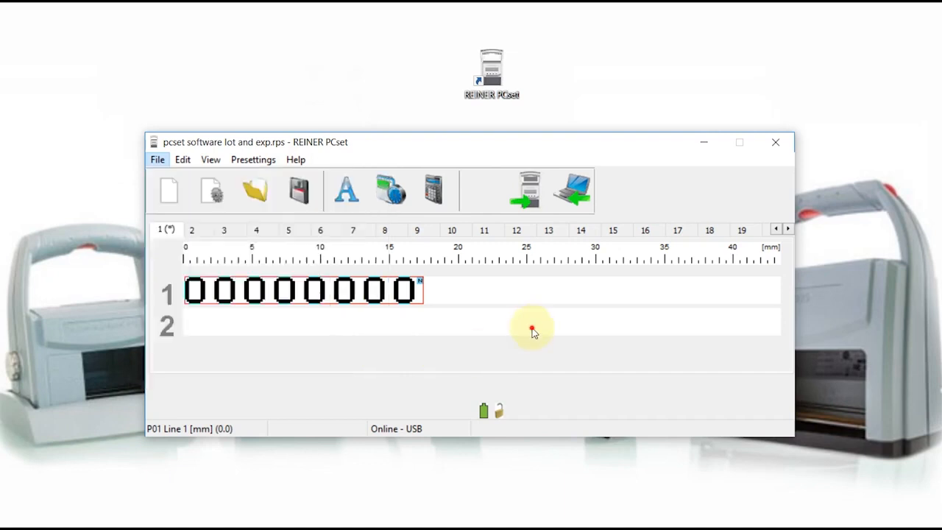
{"action": "left_click", "coordinate": [158, 160]}
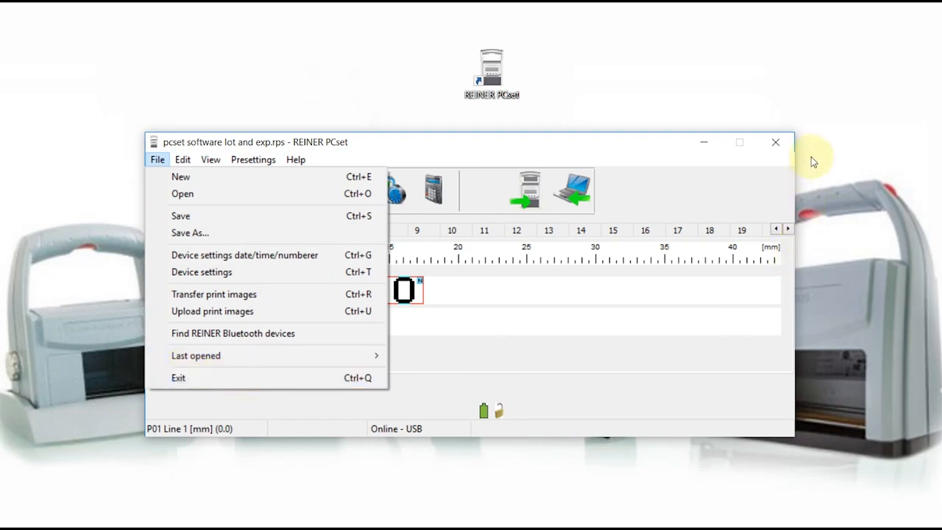
{"action": "left_click", "coordinate": [786, 164]}
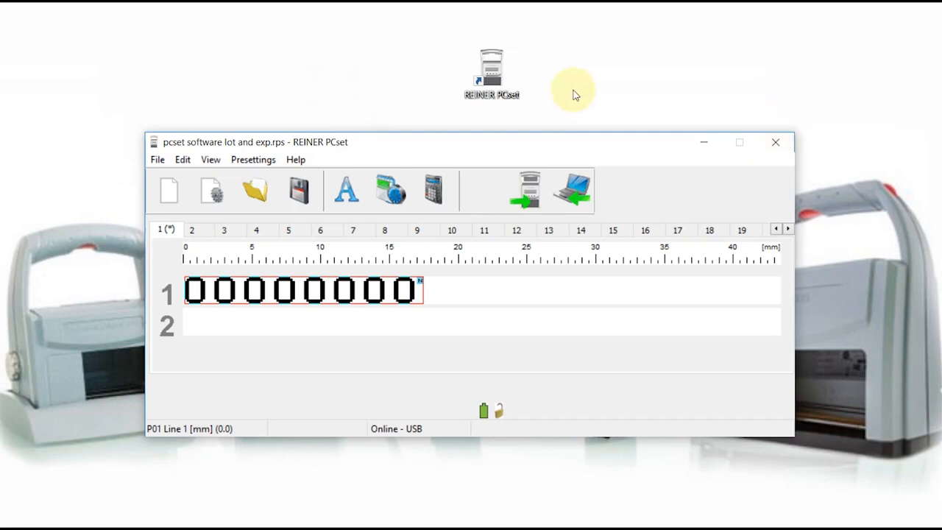
{"action": "left_click", "coordinate": [179, 161]}
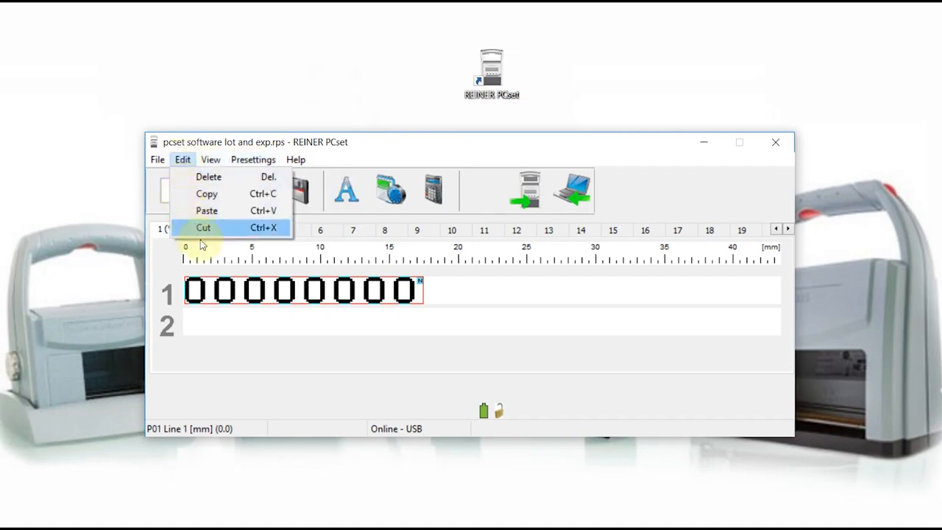
{"action": "left_click", "coordinate": [237, 294]}
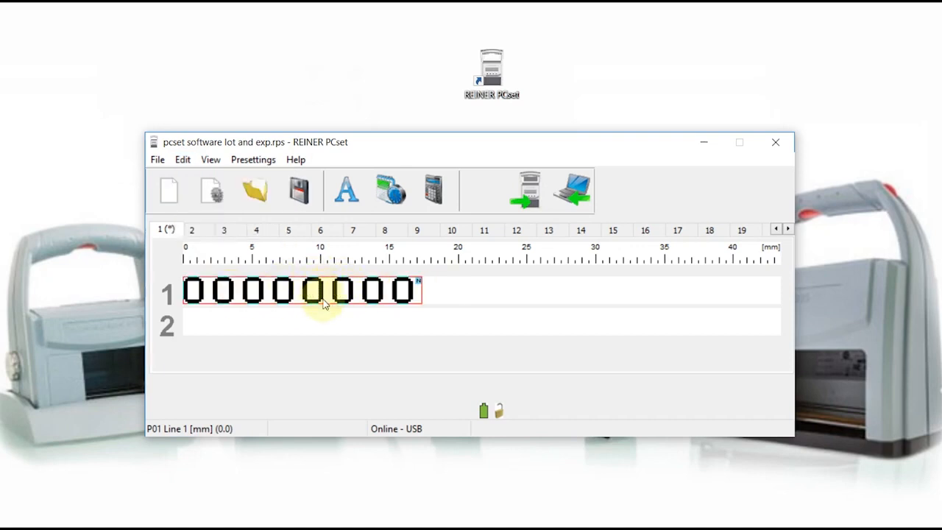
{"action": "left_click", "coordinate": [258, 333]}
{"action": "left_click", "coordinate": [288, 290]}
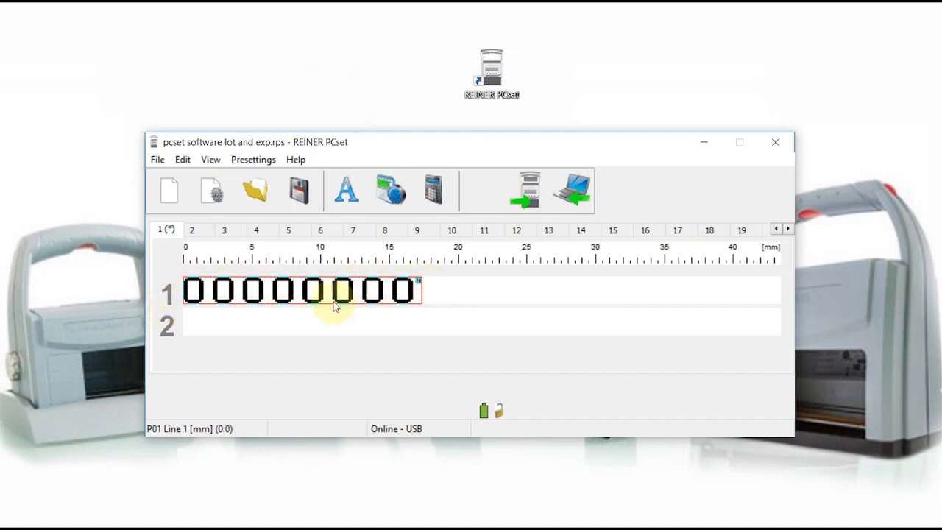
{"action": "left_click", "coordinate": [352, 193]}
{"action": "left_click", "coordinate": [200, 328]}
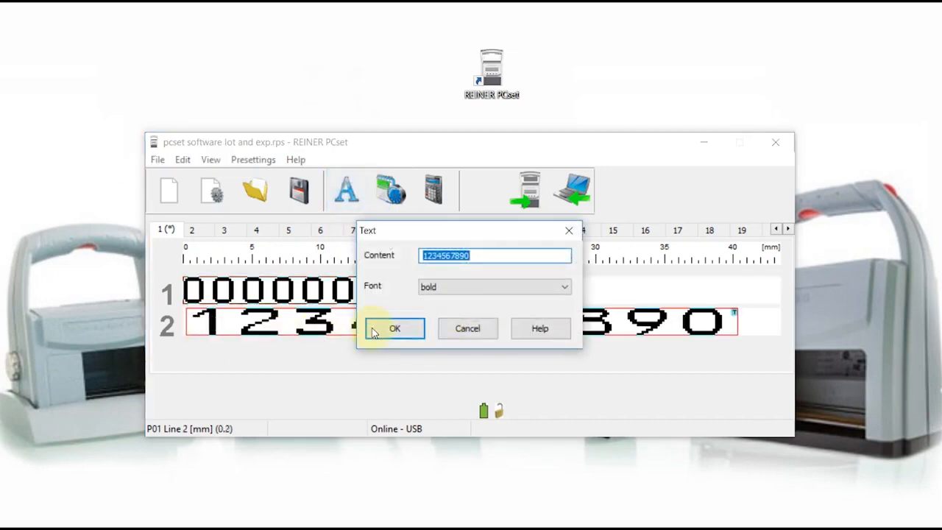
{"action": "left_click", "coordinate": [374, 329]}
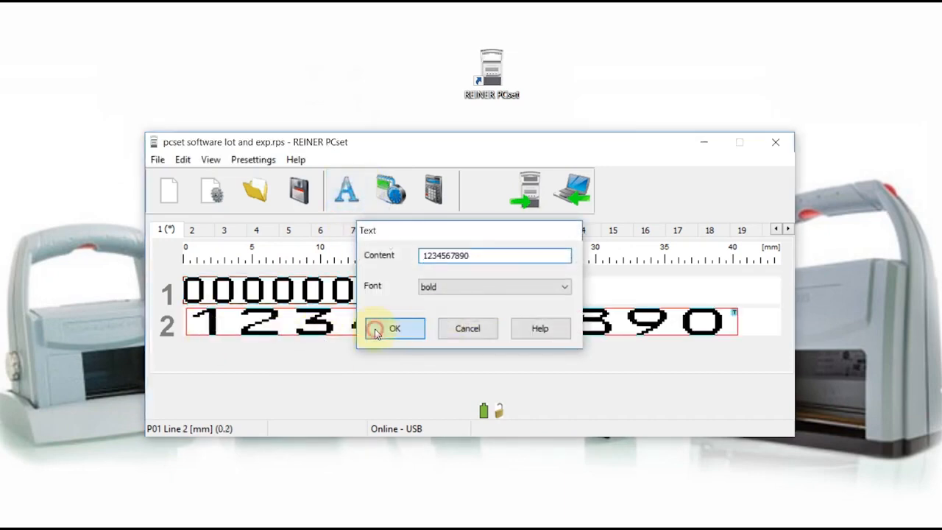
Select the numberer element in line 1 and review the editing commands available for it
{"action": "left_click", "coordinate": [353, 290]}
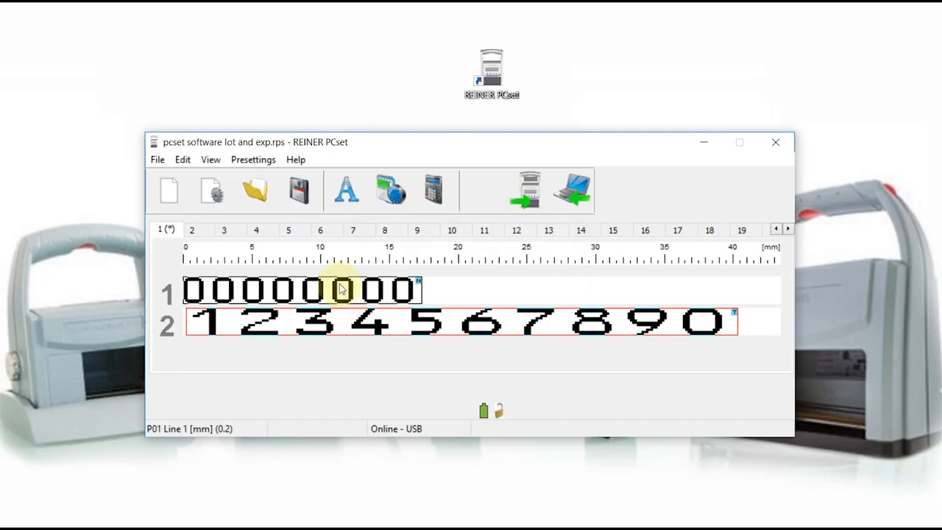
{"action": "left_click", "coordinate": [183, 161]}
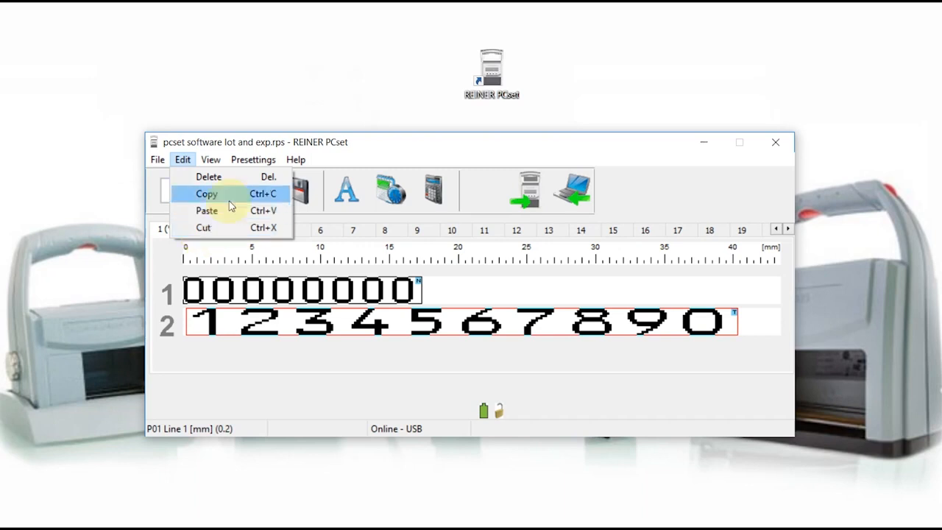
{"action": "left_click", "coordinate": [881, 19]}
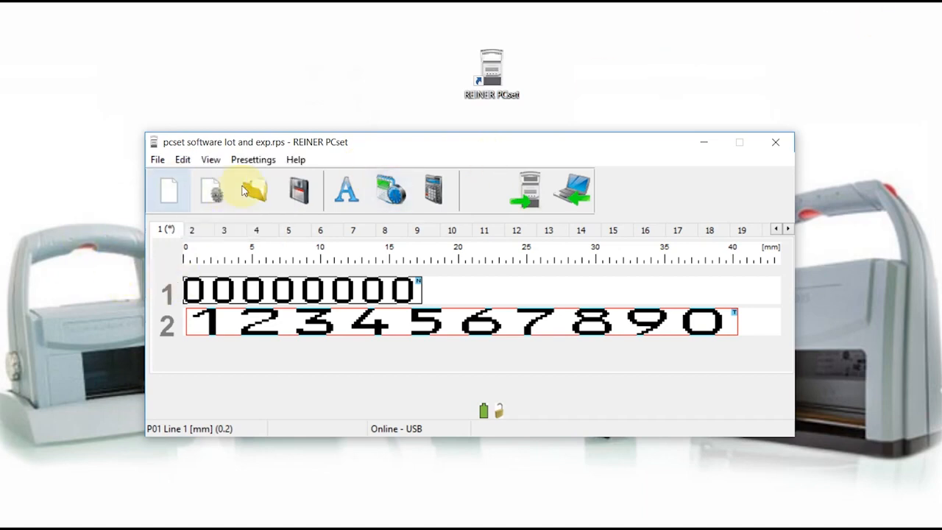
Switch the interface language to Spanish and back to English
{"action": "left_click", "coordinate": [211, 160]}
{"action": "mouse_move", "coordinate": [221, 181]}
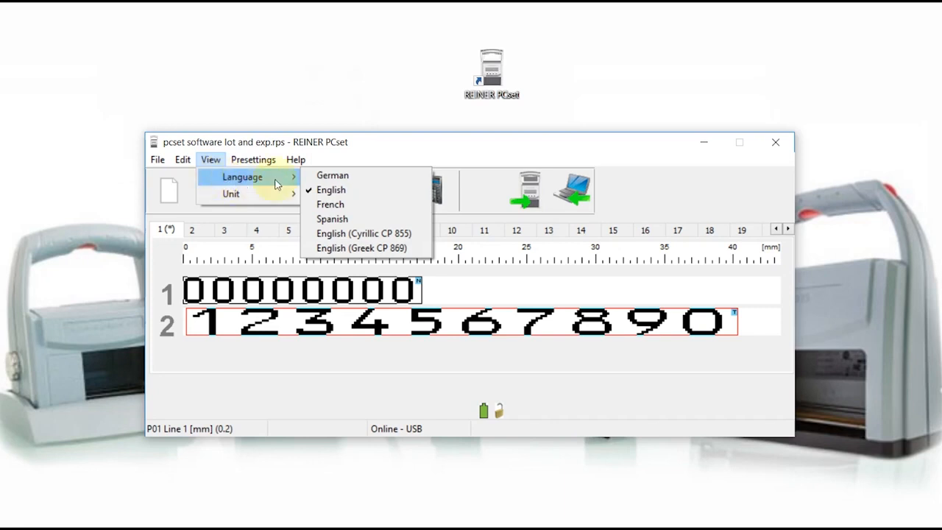
{"action": "left_click", "coordinate": [340, 219]}
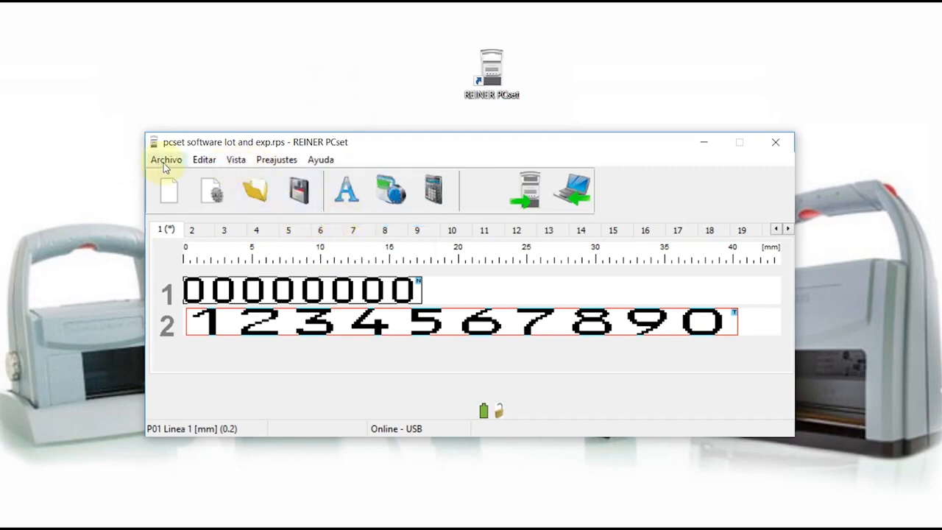
{"action": "left_click", "coordinate": [236, 161]}
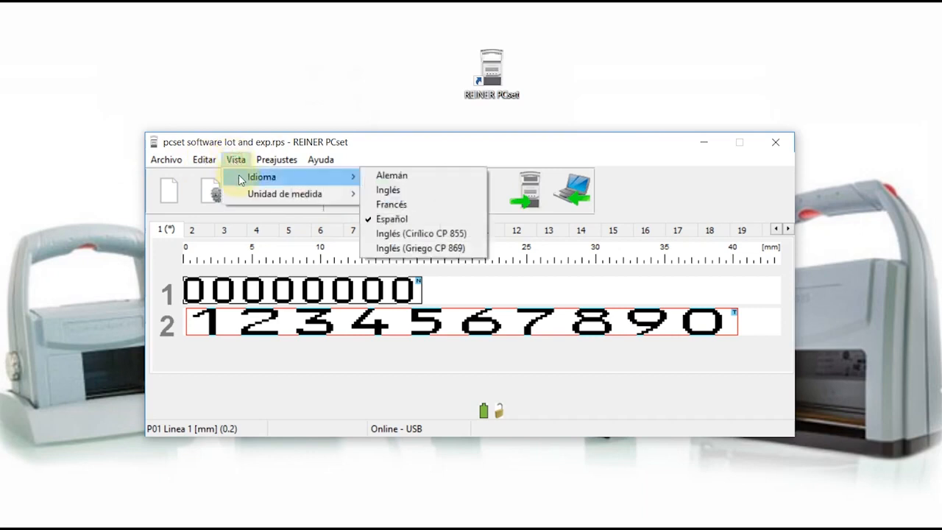
{"action": "left_click", "coordinate": [390, 191]}
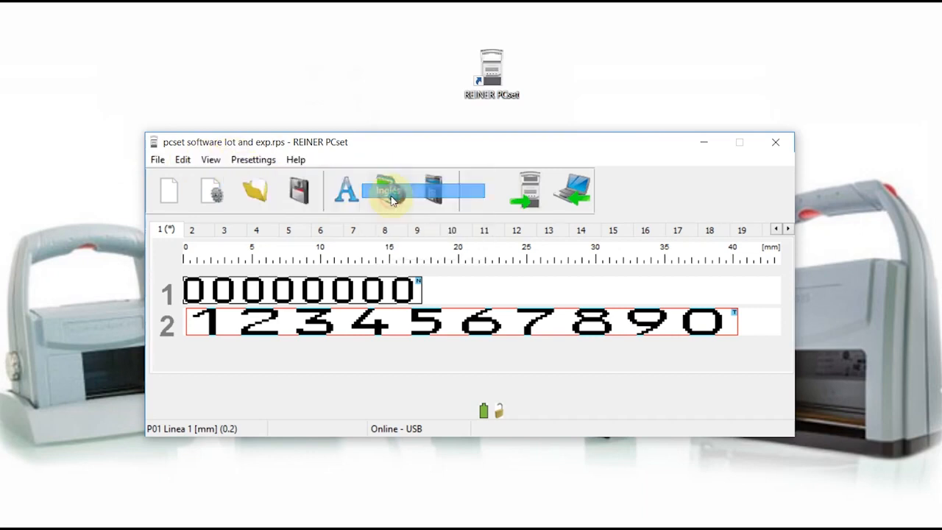
Review the available measurement units and the text, date/time and numberer presetting commands
{"action": "left_click", "coordinate": [211, 161]}
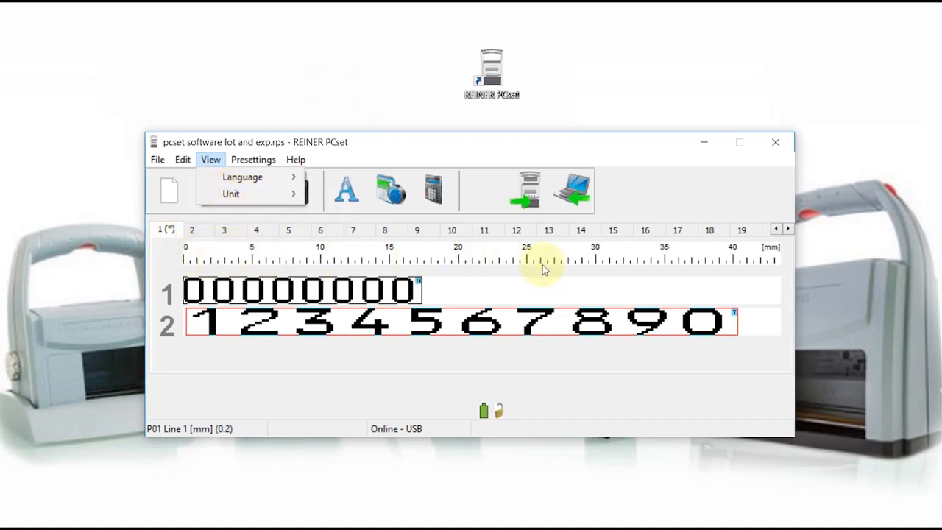
{"action": "mouse_move", "coordinate": [241, 171]}
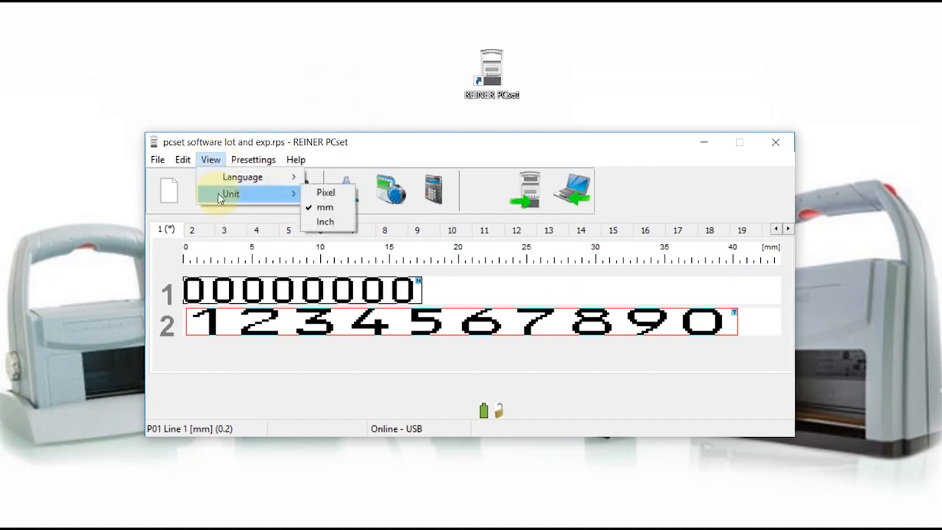
{"action": "left_click", "coordinate": [401, 157]}
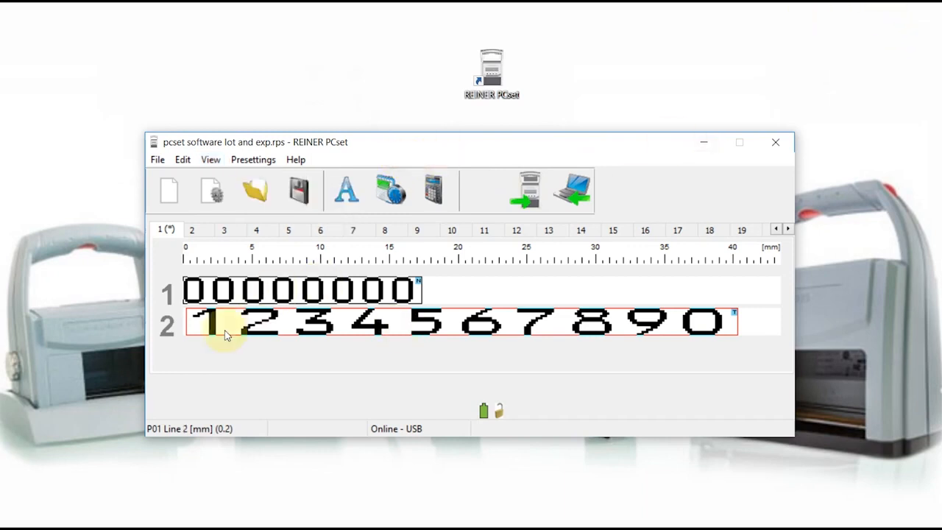
{"action": "left_click", "coordinate": [253, 160]}
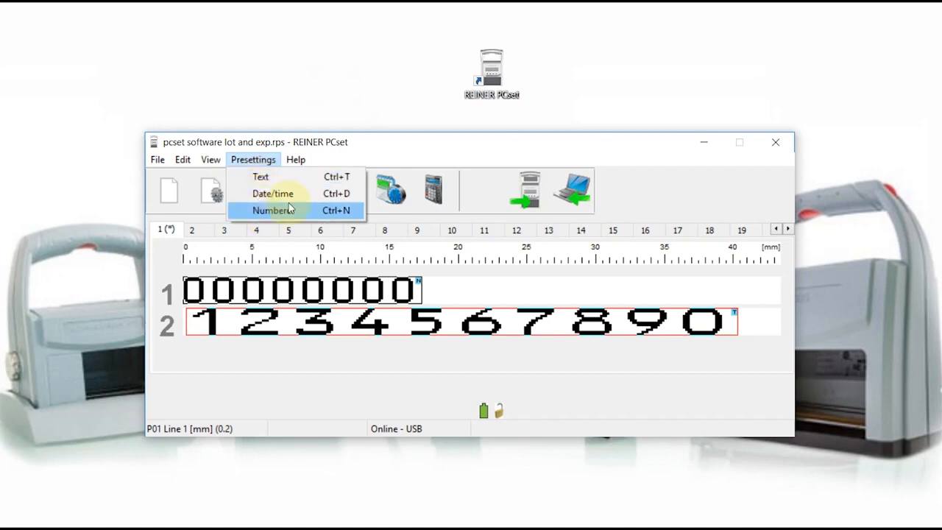
{"action": "left_click", "coordinate": [407, 151]}
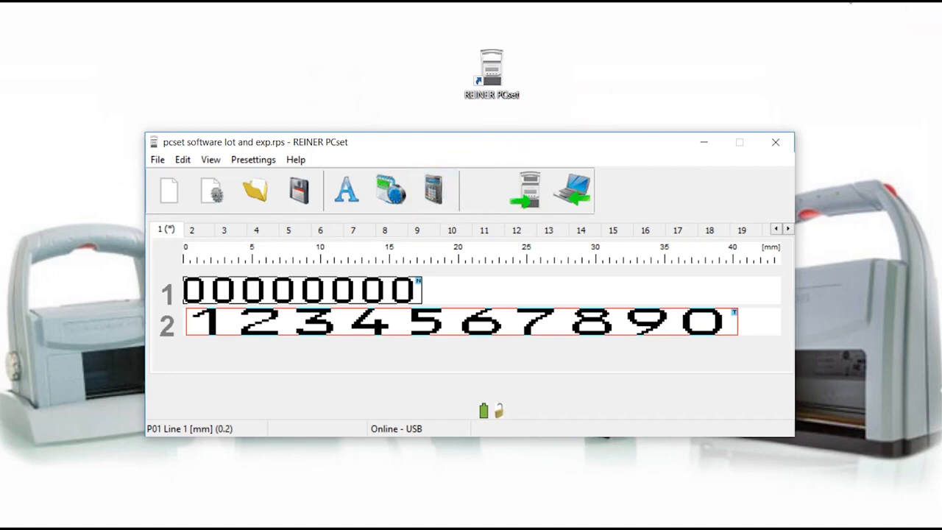
Open the program help, check its search and index, and read the Change clock topic under Date/time
{"action": "left_click", "coordinate": [297, 160]}
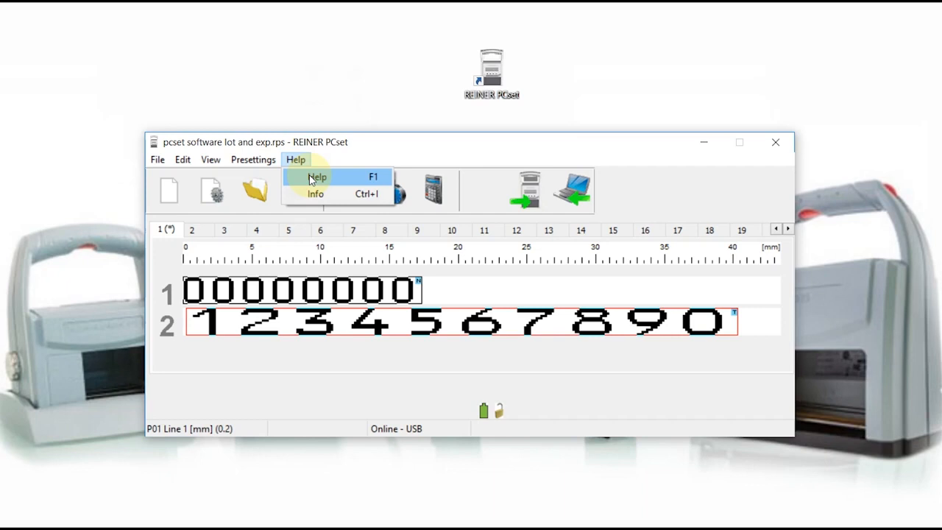
{"action": "left_click", "coordinate": [315, 177]}
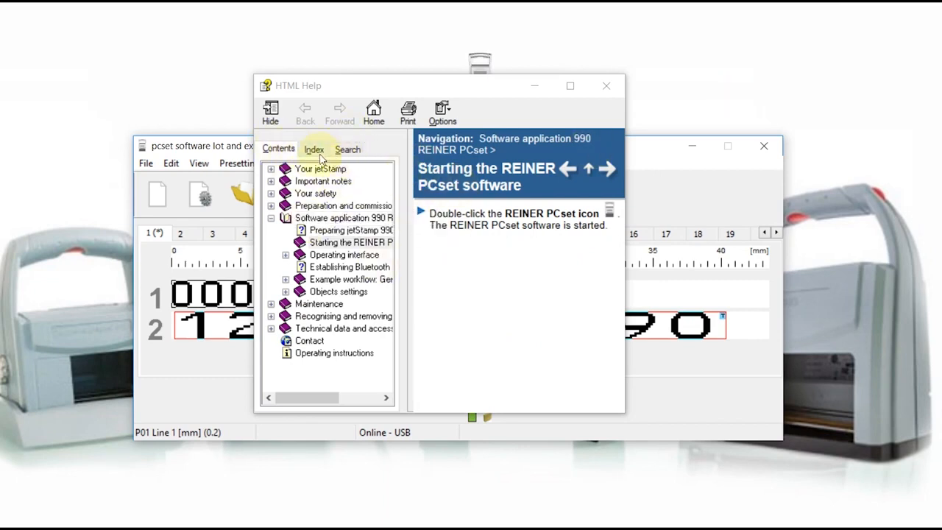
{"action": "left_click", "coordinate": [347, 149]}
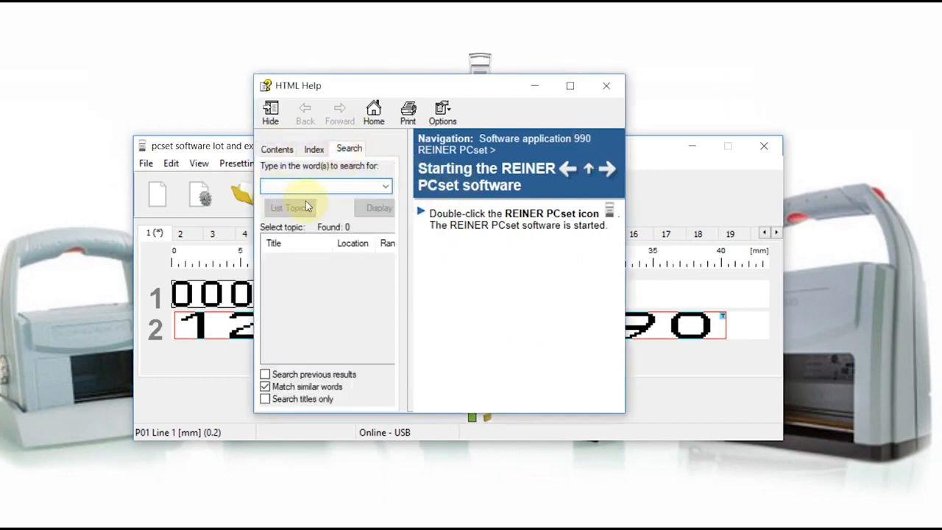
{"action": "left_click", "coordinate": [315, 150]}
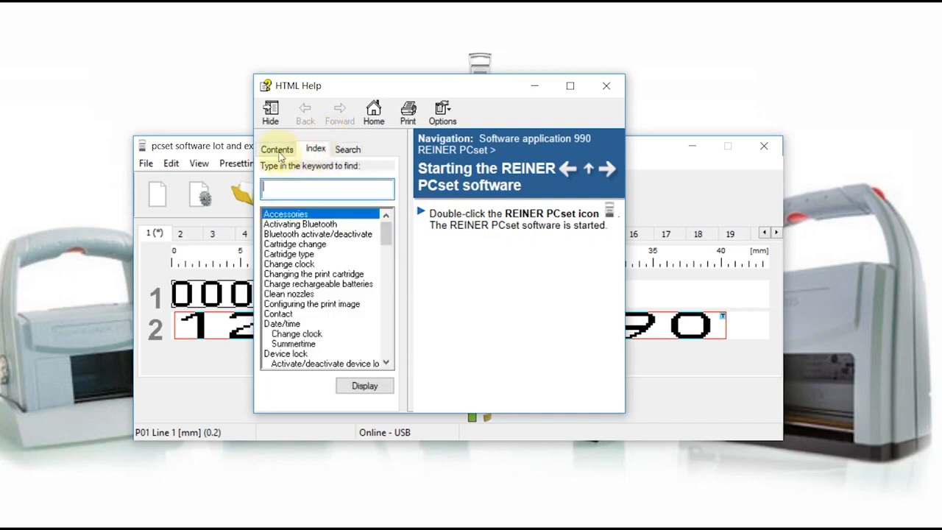
{"action": "scroll", "coordinate": [353, 324], "scroll_direction": "down", "scroll_amount": 2}
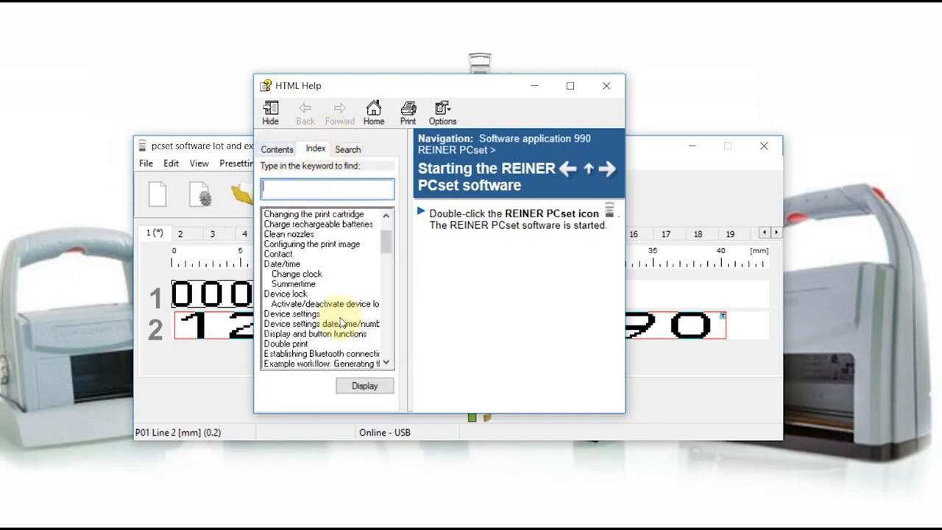
{"action": "double_click", "coordinate": [297, 274]}
{"action": "scroll", "coordinate": [480, 215], "scroll_direction": "down", "scroll_amount": 5}
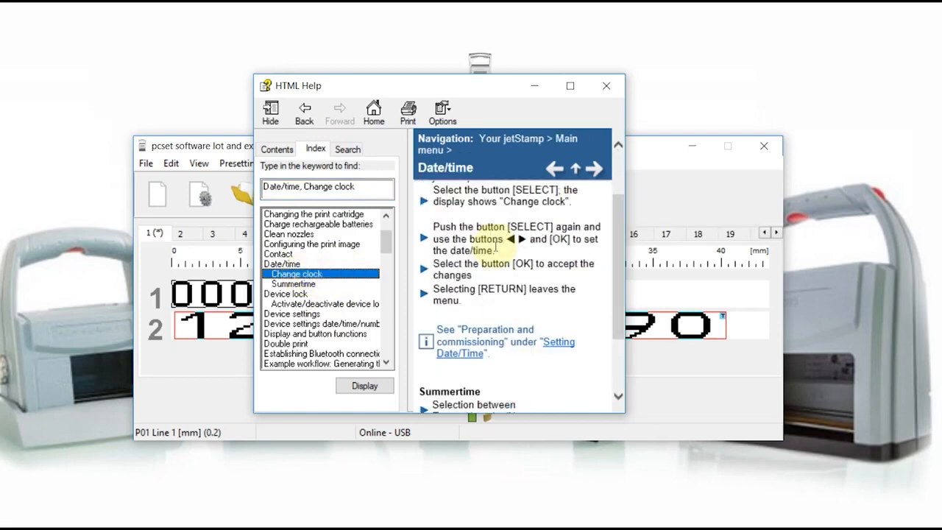
{"action": "scroll", "coordinate": [515, 306], "scroll_direction": "up", "scroll_amount": 5}
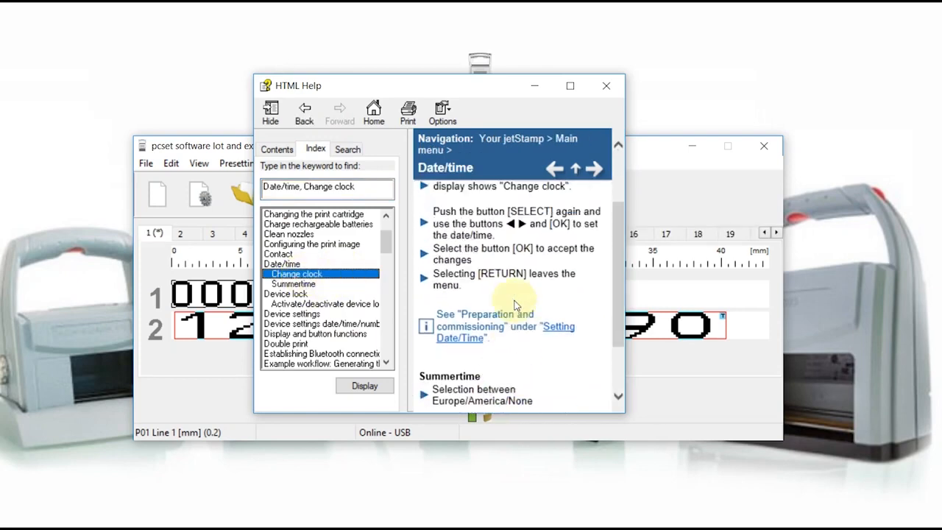
Browse the help's table of contents and close the help window
{"action": "left_click", "coordinate": [278, 149]}
{"action": "scroll", "coordinate": [322, 284], "scroll_direction": "down", "scroll_amount": 3}
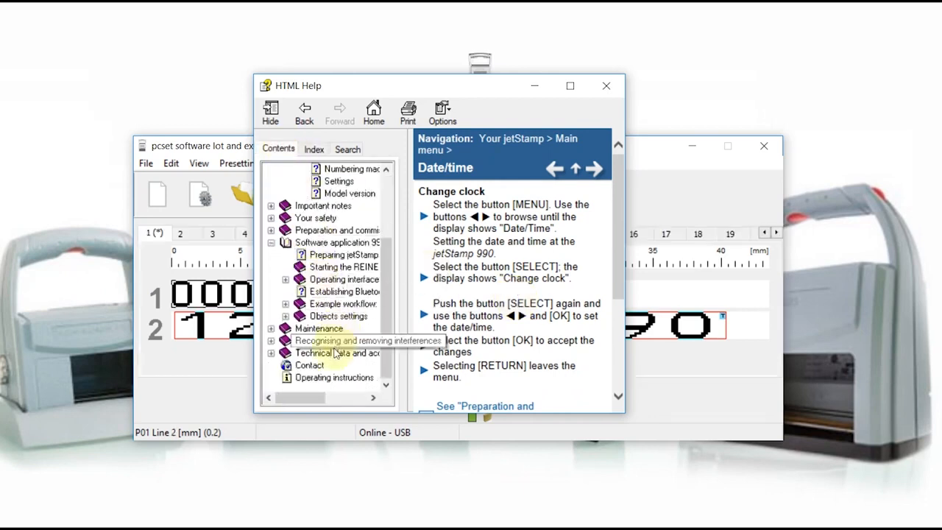
{"action": "scroll", "coordinate": [324, 309], "scroll_direction": "up", "scroll_amount": 3}
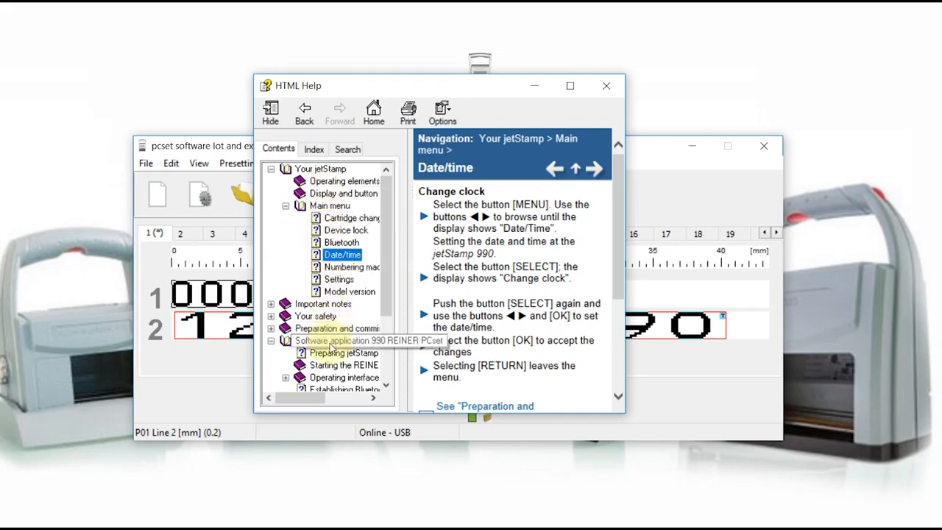
{"action": "left_click", "coordinate": [604, 85]}
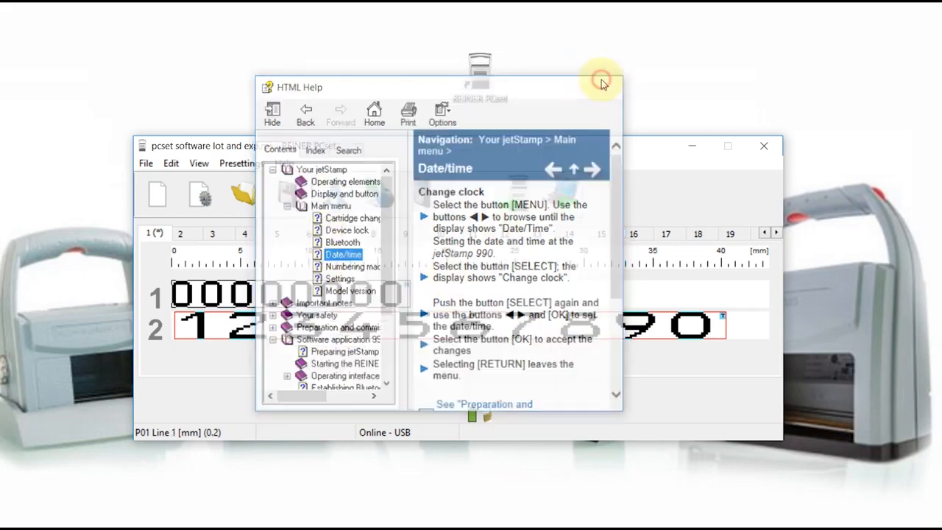
View the program's version and connected device information, including model and firmware, and close it
{"action": "left_click", "coordinate": [284, 164]}
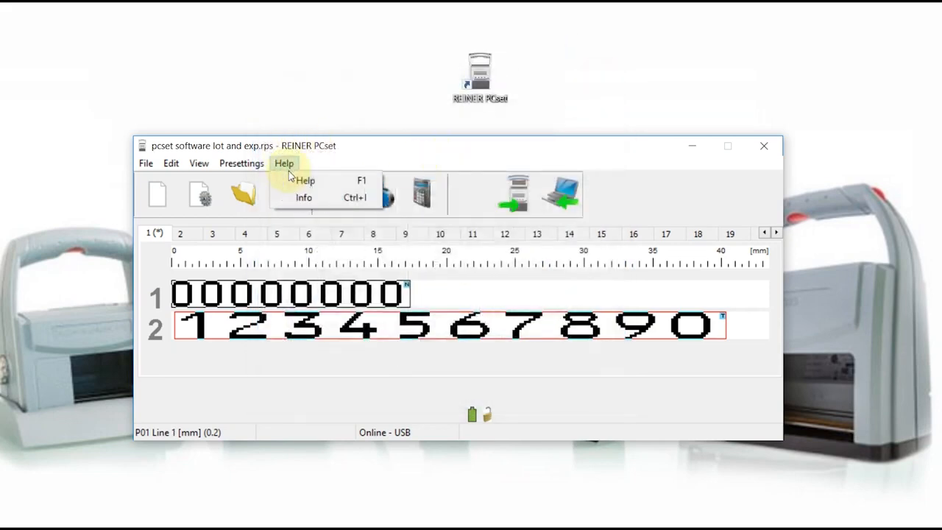
{"action": "left_click", "coordinate": [306, 205]}
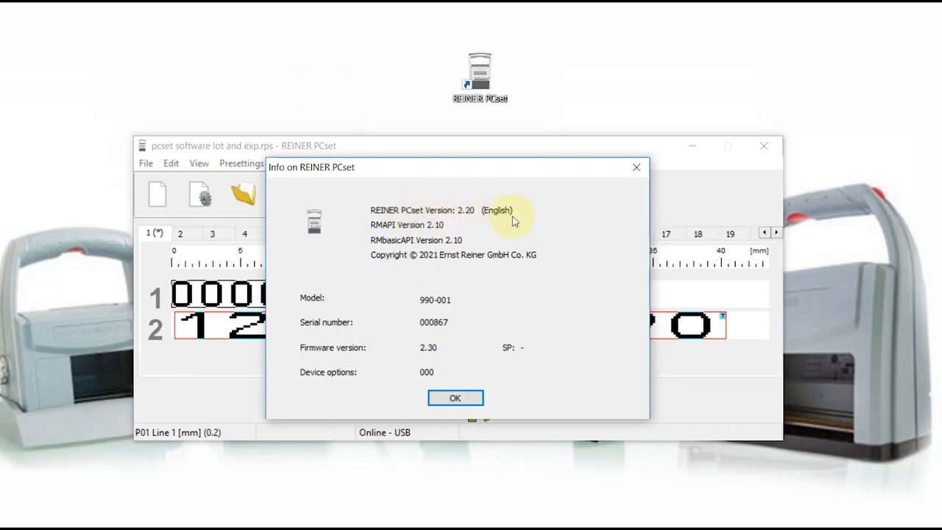
{"action": "left_click", "coordinate": [638, 168]}
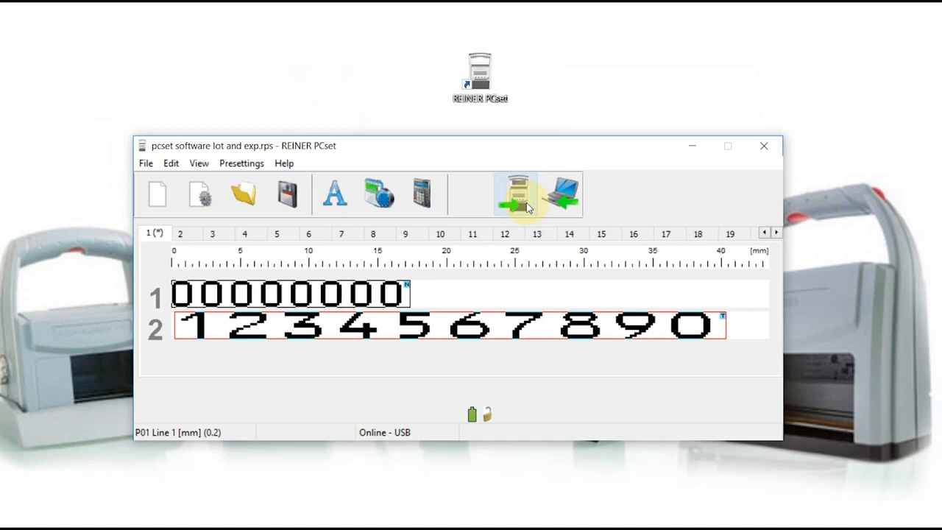
Transfer the print images from the computer to the printer and acknowledge the transfer
{"action": "left_click", "coordinate": [526, 209]}
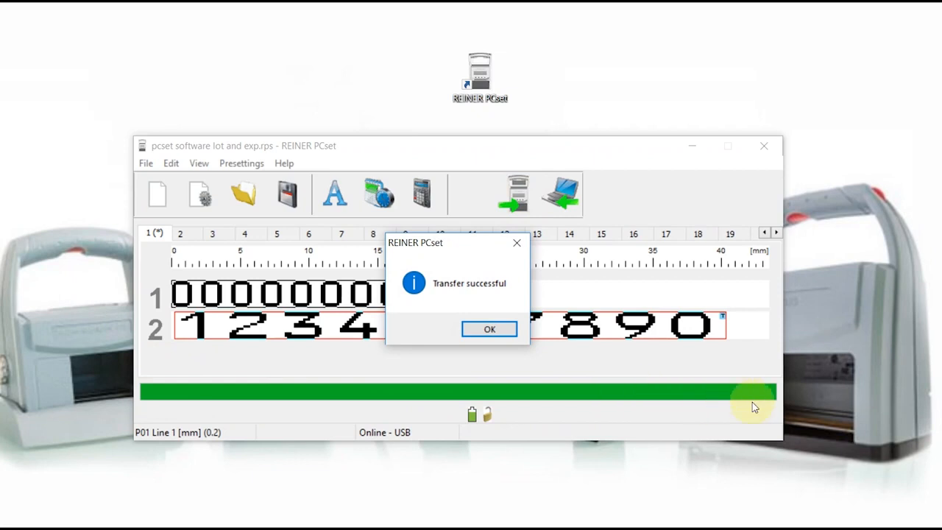
{"action": "left_click", "coordinate": [491, 328]}
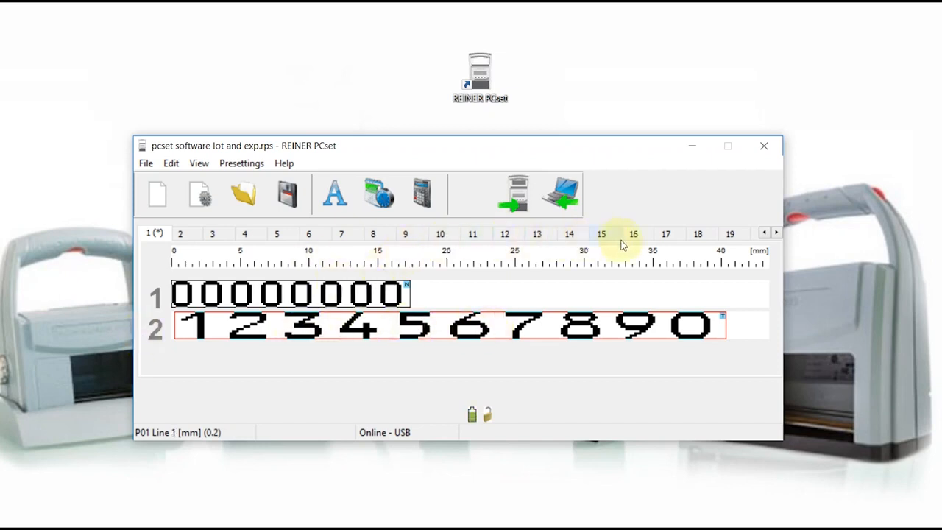
Look through print images 1 to 5 one after another
{"action": "left_click", "coordinate": [156, 235]}
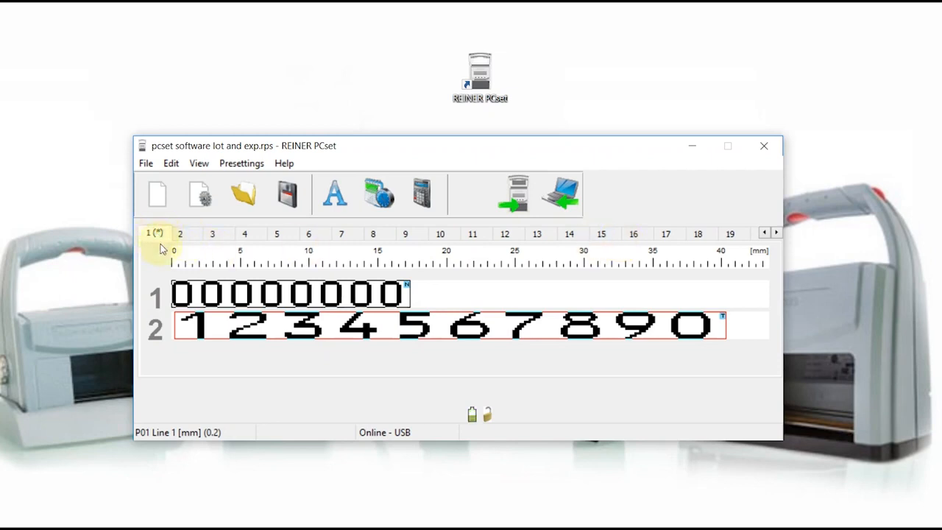
{"action": "left_click", "coordinate": [179, 234]}
{"action": "left_click", "coordinate": [212, 234]}
{"action": "left_click", "coordinate": [244, 234]}
{"action": "left_click", "coordinate": [275, 235]}
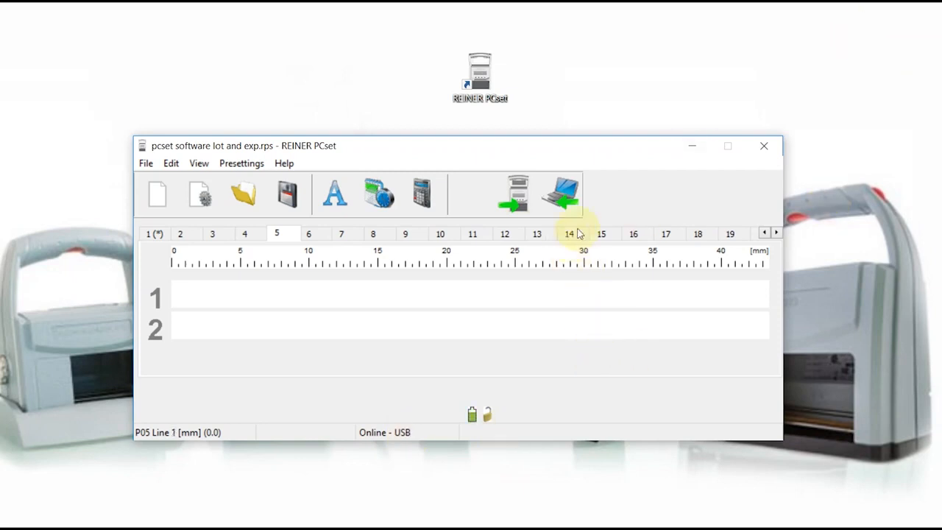
Delete the numberer element in line 1 and the text element in line 2 of print image 1
{"action": "left_click", "coordinate": [155, 235]}
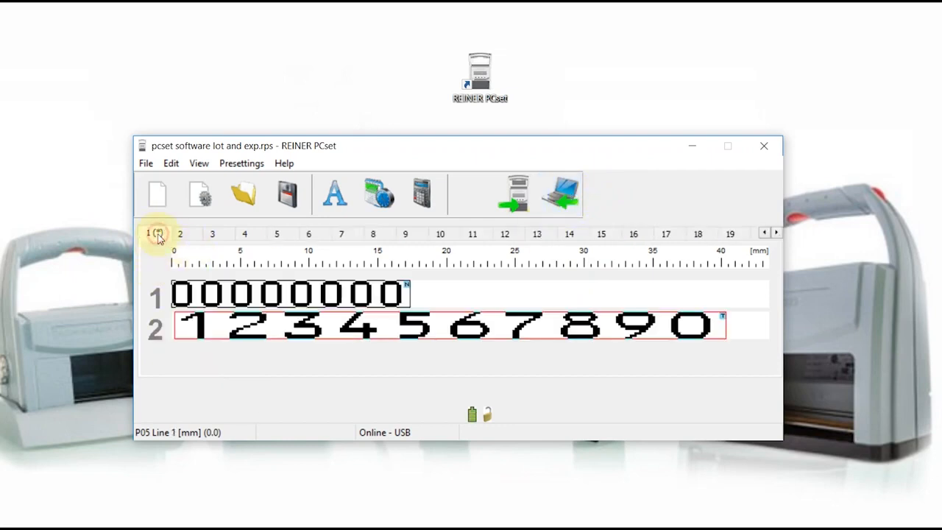
{"action": "right_click", "coordinate": [225, 288]}
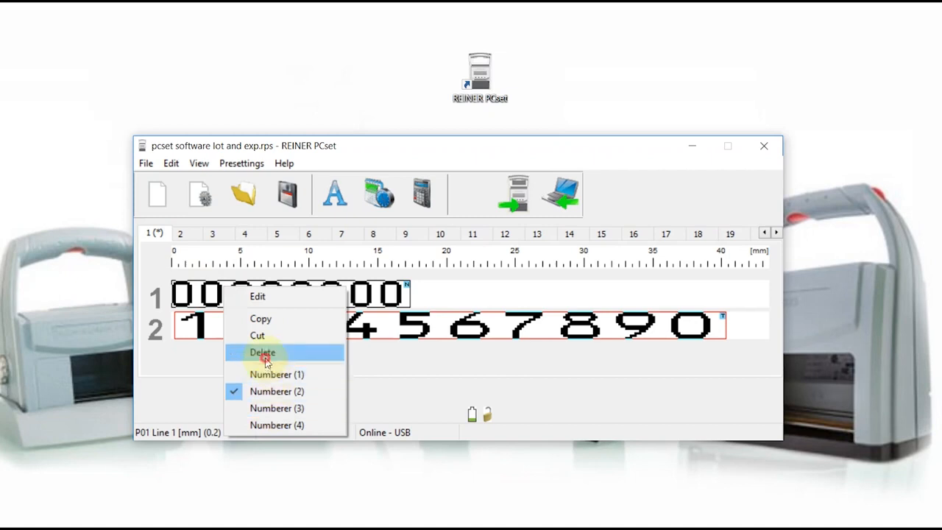
{"action": "left_click", "coordinate": [264, 353]}
{"action": "right_click", "coordinate": [214, 324]}
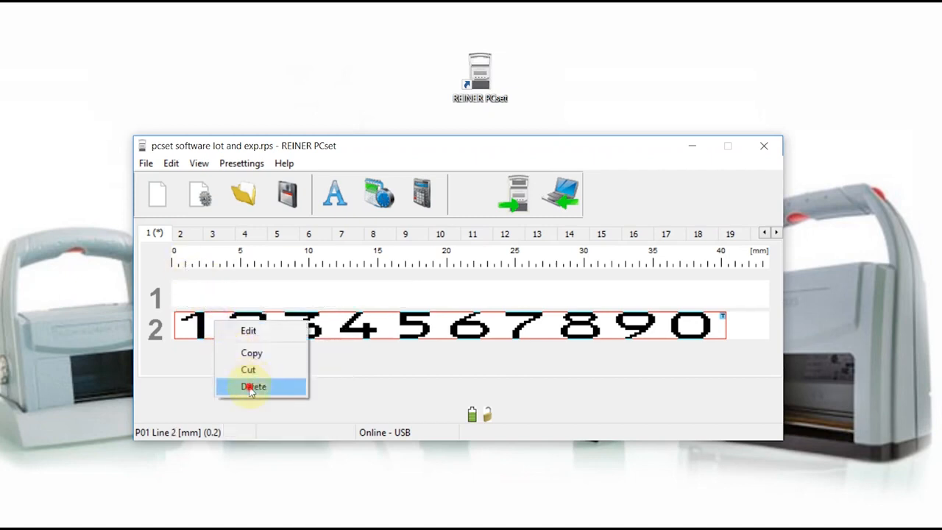
{"action": "left_click", "coordinate": [252, 385]}
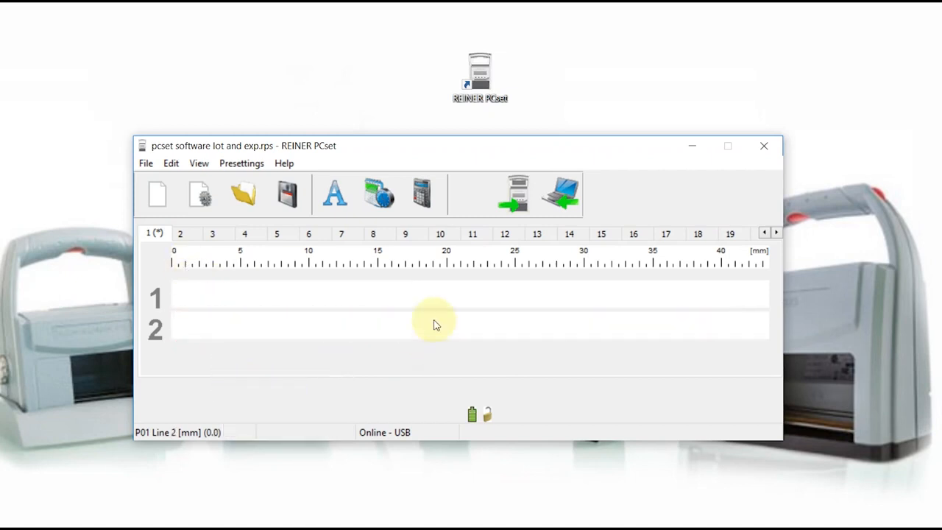
Load the print images from the printer and change the line 2 text of print image 1 to 123456
{"action": "left_click", "coordinate": [560, 201]}
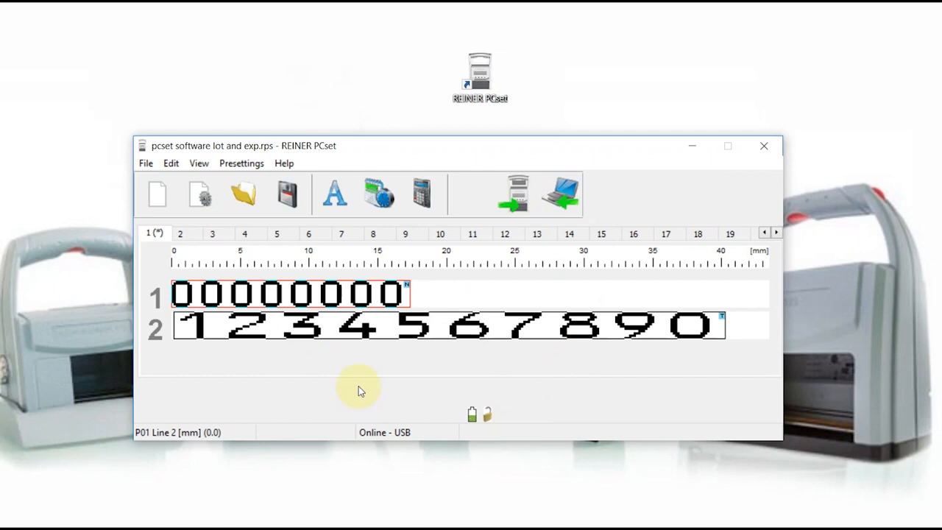
{"action": "double_click", "coordinate": [431, 326]}
{"action": "left_click", "coordinate": [467, 258]}
{"action": "double_click", "coordinate": [467, 257]}
{"action": "type", "text": "123456"}
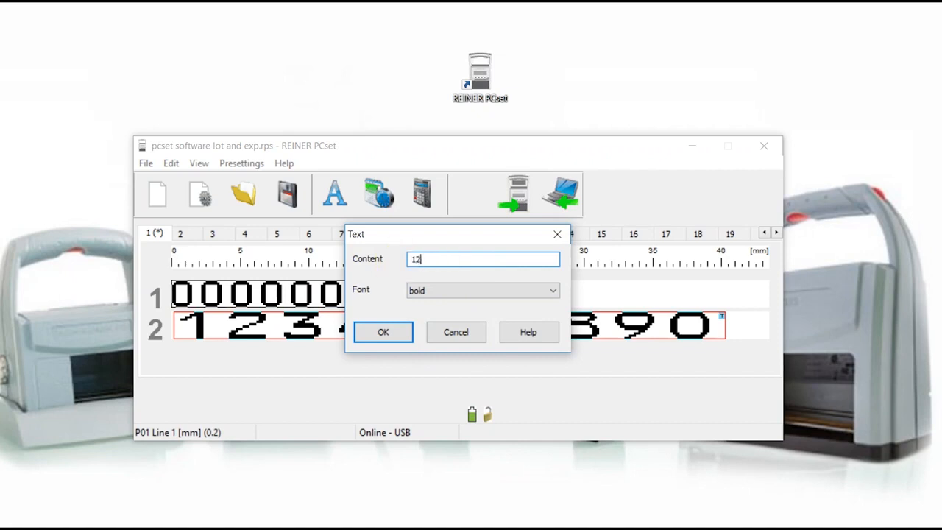
{"action": "left_click", "coordinate": [377, 331]}
Transfer the edited print image with the shortened line 2 text to the printer
{"action": "left_click", "coordinate": [513, 198]}
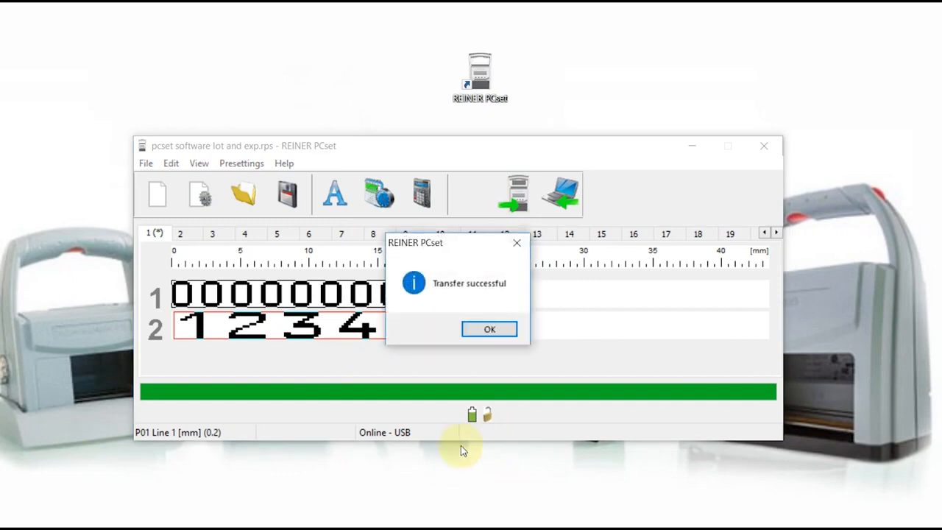
{"action": "left_click", "coordinate": [485, 330]}
{"action": "left_click", "coordinate": [523, 314]}
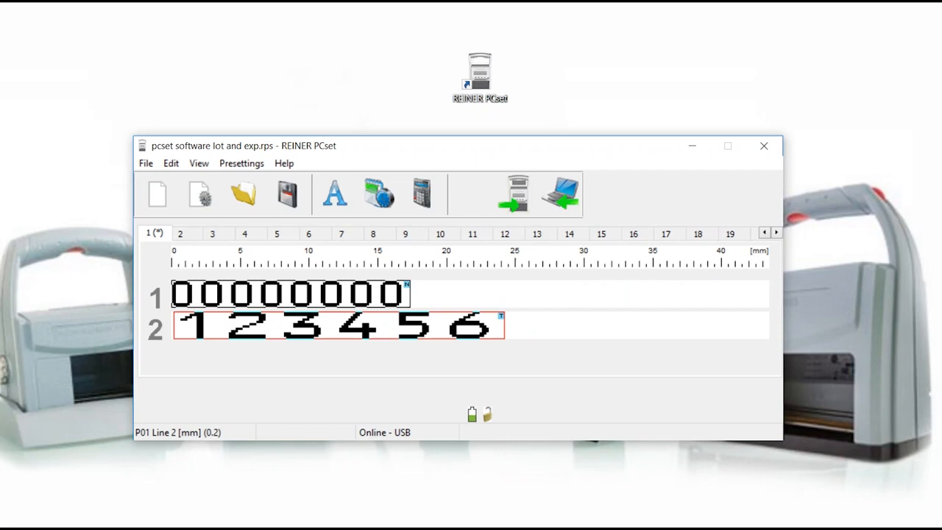